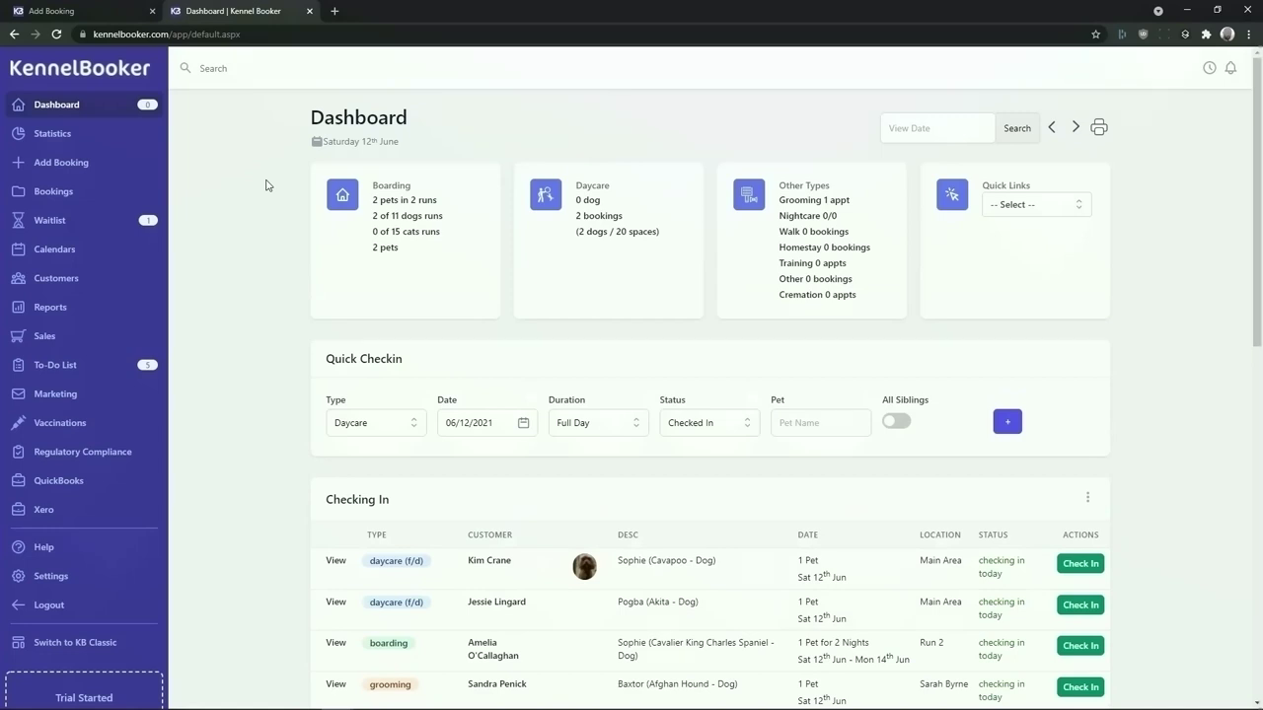
Add a new customer record with name, address, cellphone and email, and save the details
left_click(84, 285)
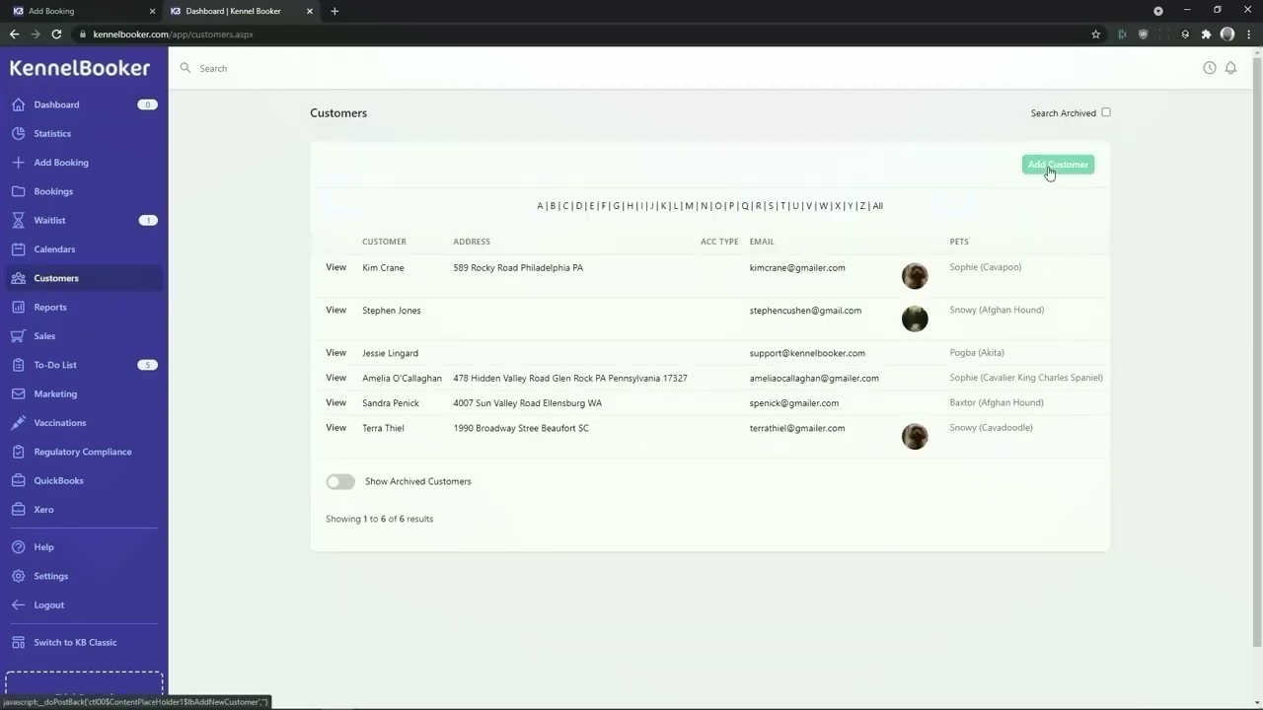
left_click(1049, 174)
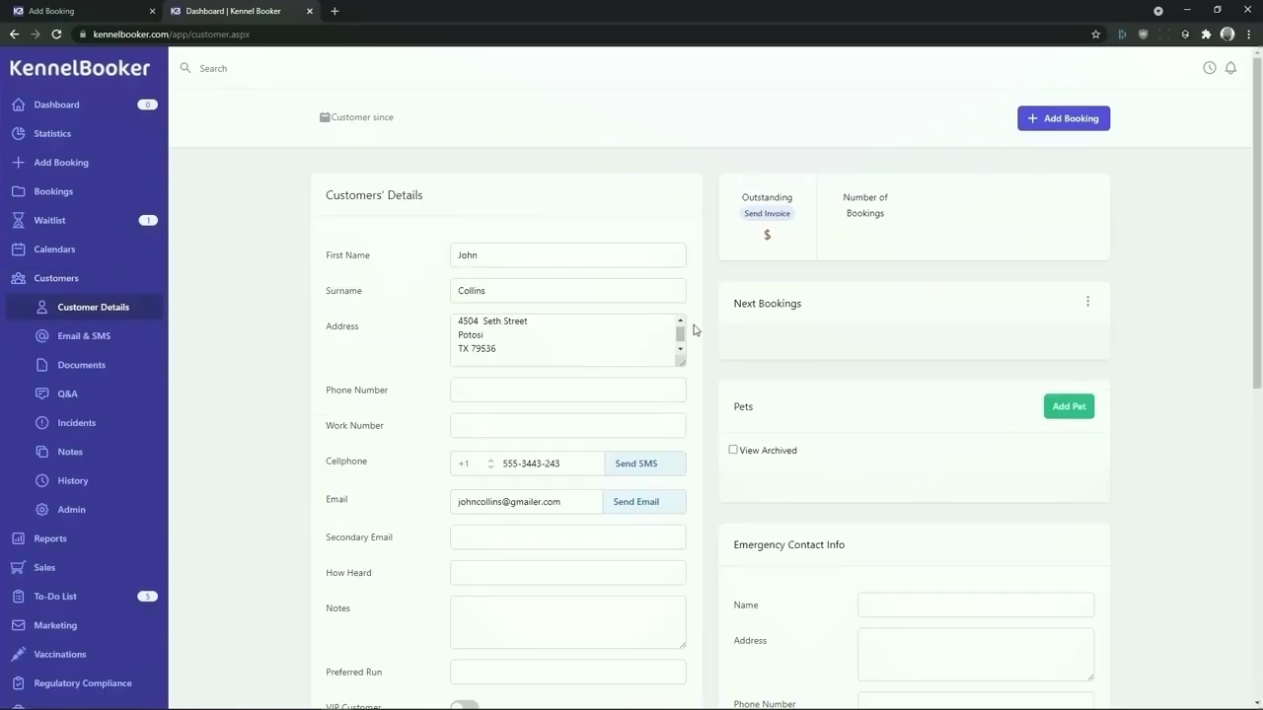
scroll(694, 329, "down", 5)
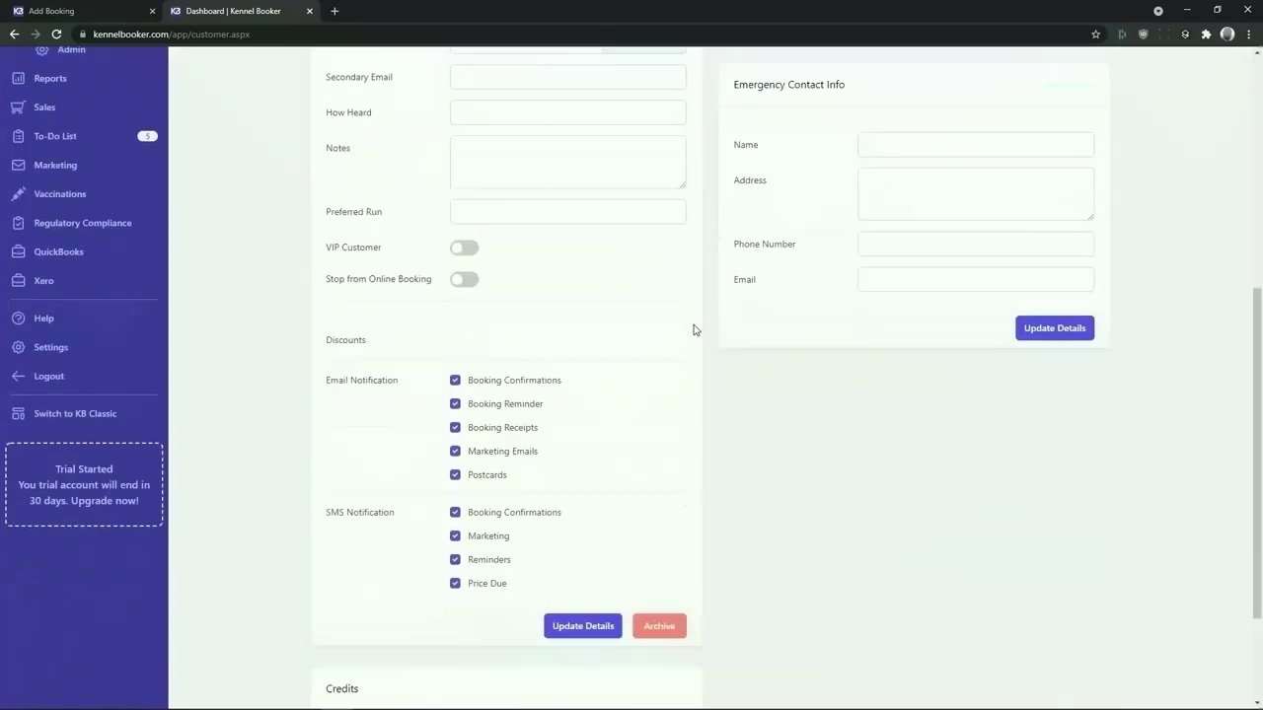
left_click(589, 626)
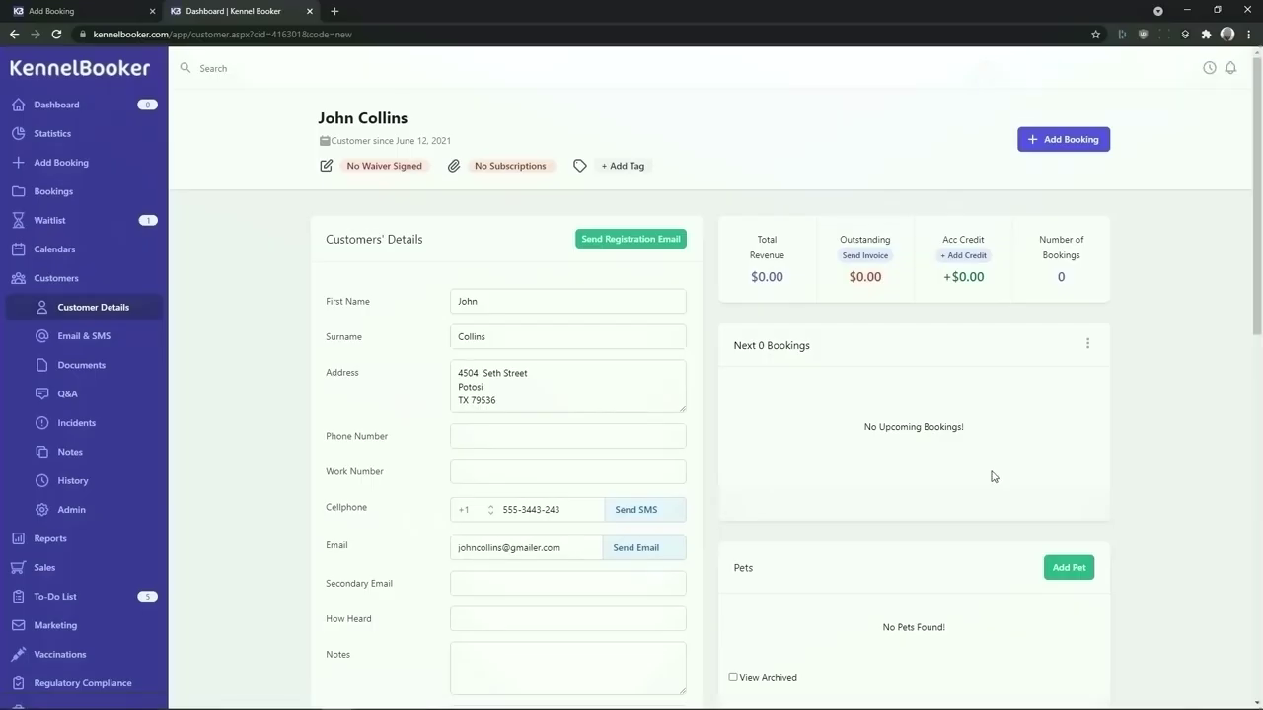
Add a Dog named Max, breed Beagle, to the customer's pets
left_click(1070, 569)
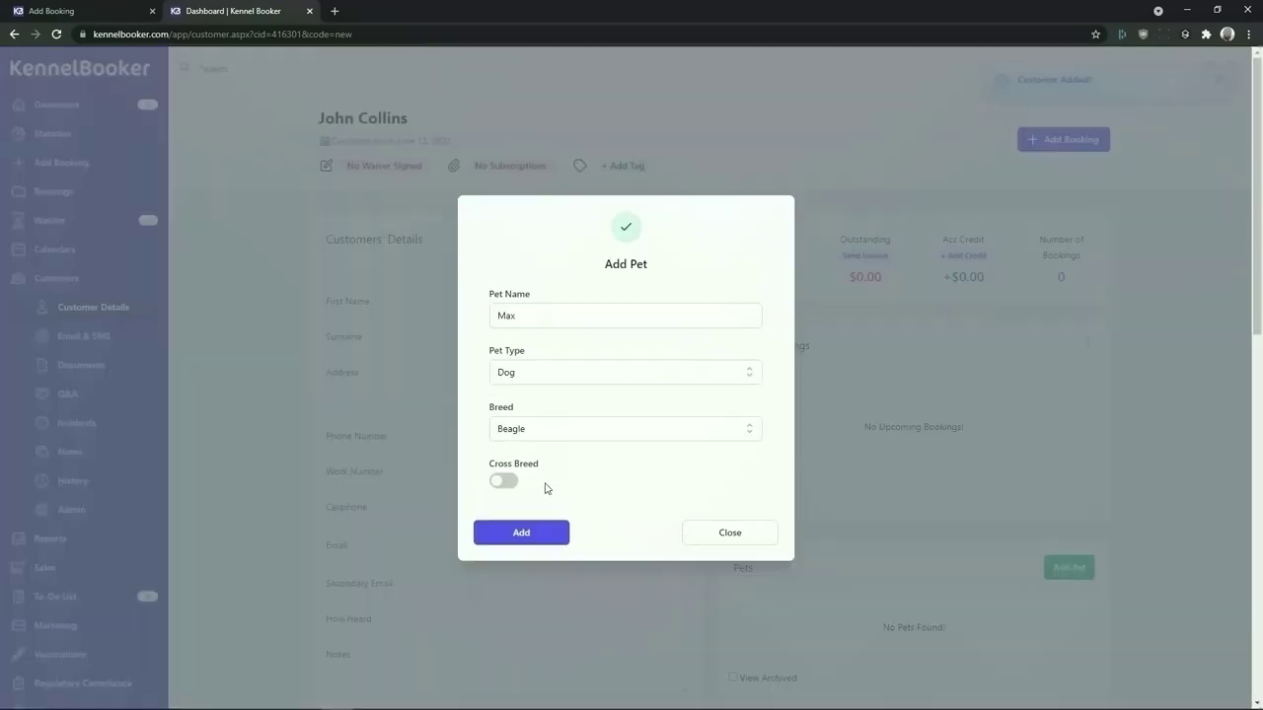
left_click(532, 535)
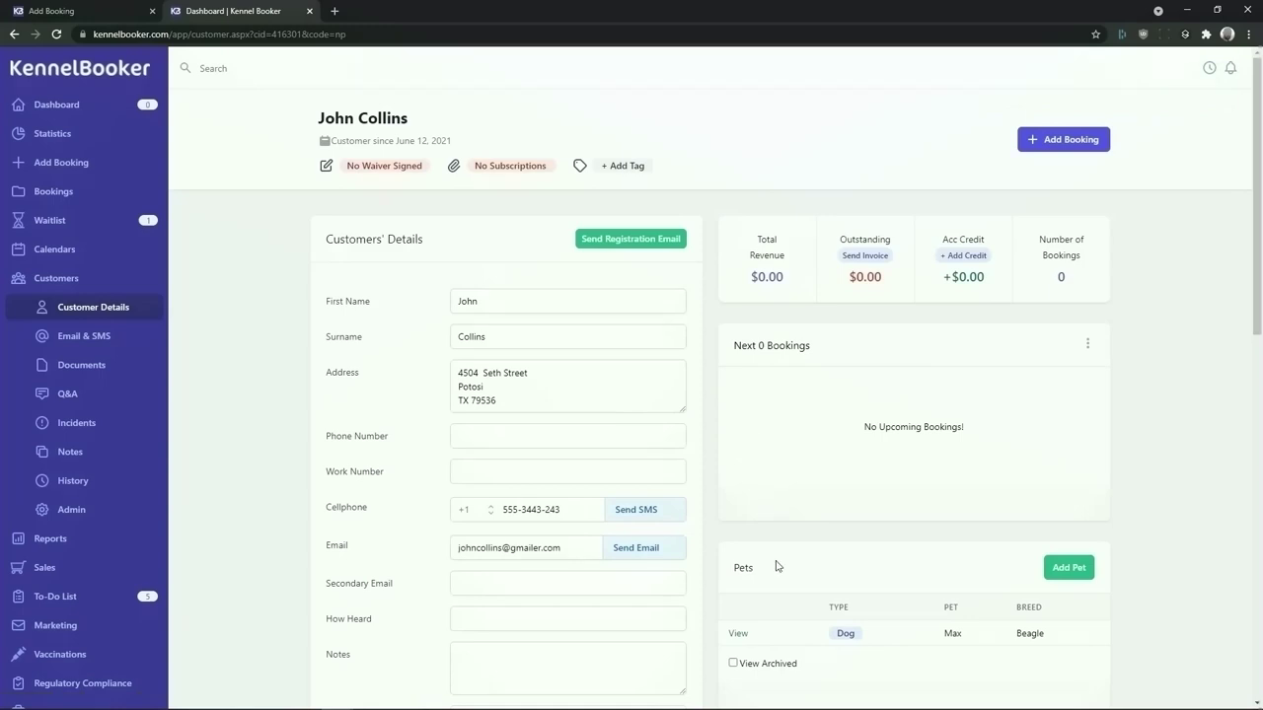
Open Max's Pet Details page and look over its type, breed and picture fields
left_click(737, 636)
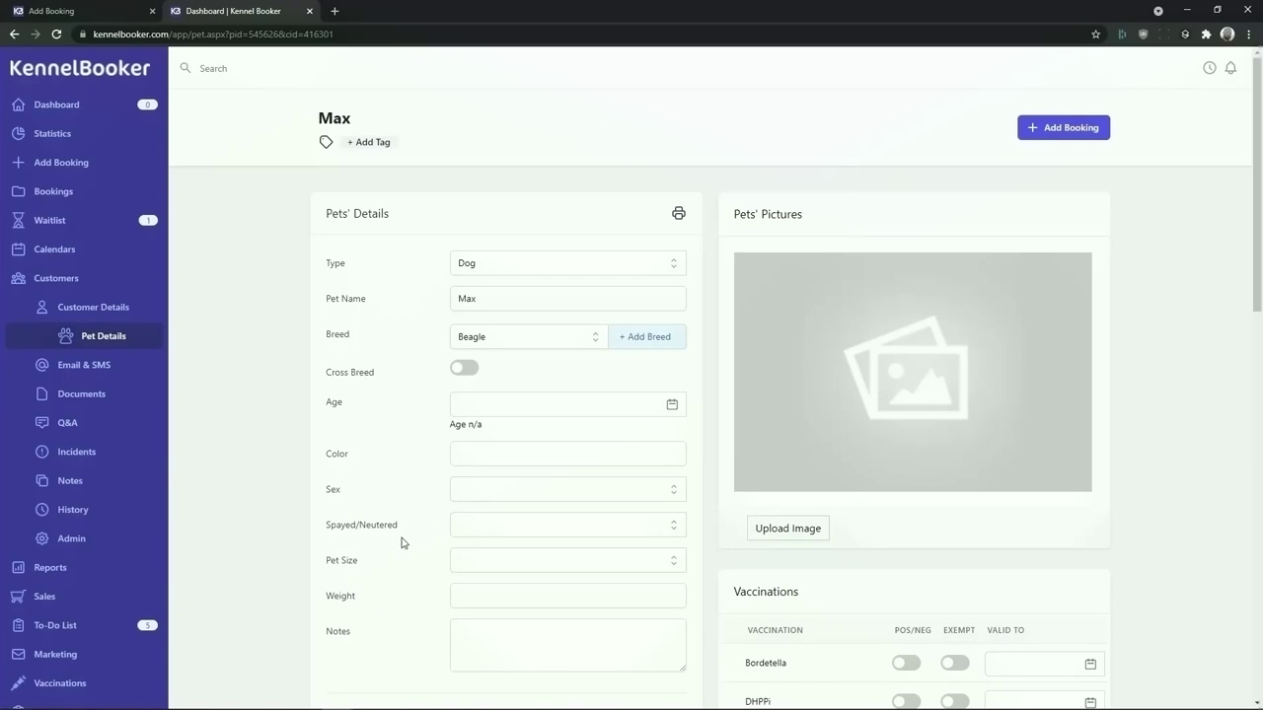
scroll(396, 644, "down", 5)
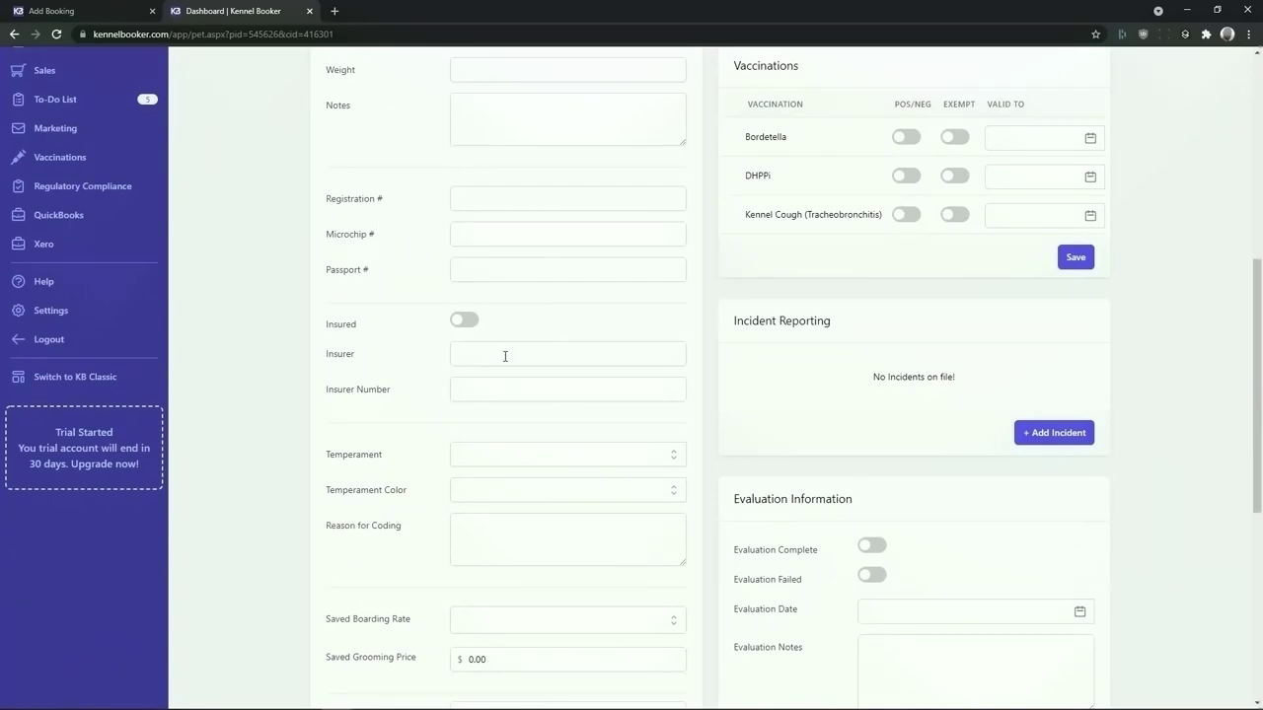
scroll(447, 514, "down", 5)
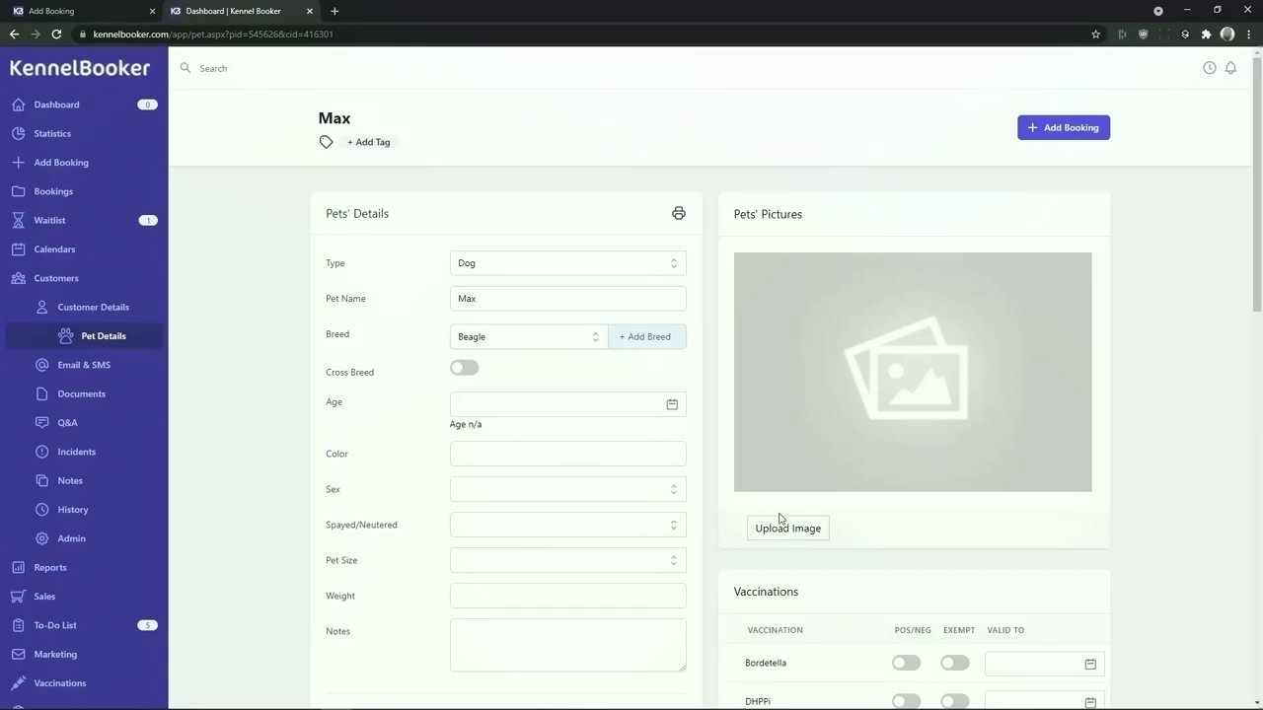
Upload dog image.jpg as Max's picture and save the vaccinations section
left_click(802, 530)
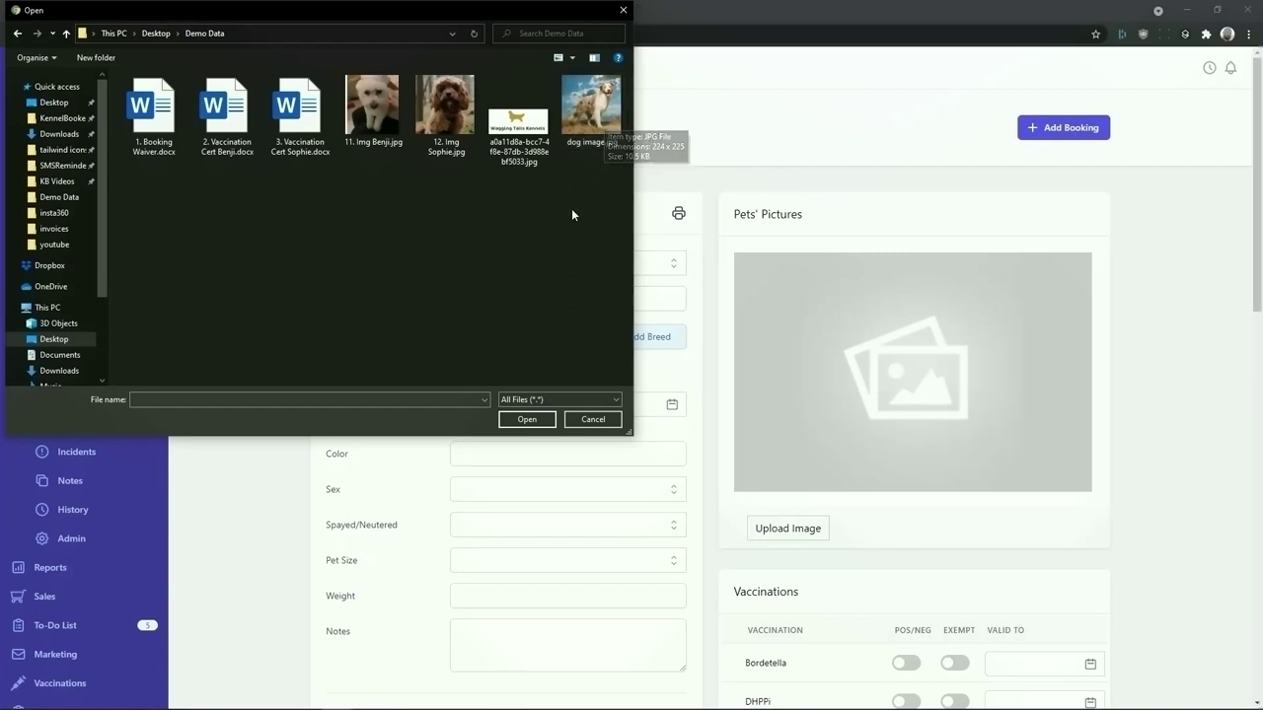
left_click(592, 114)
double_click(592, 113)
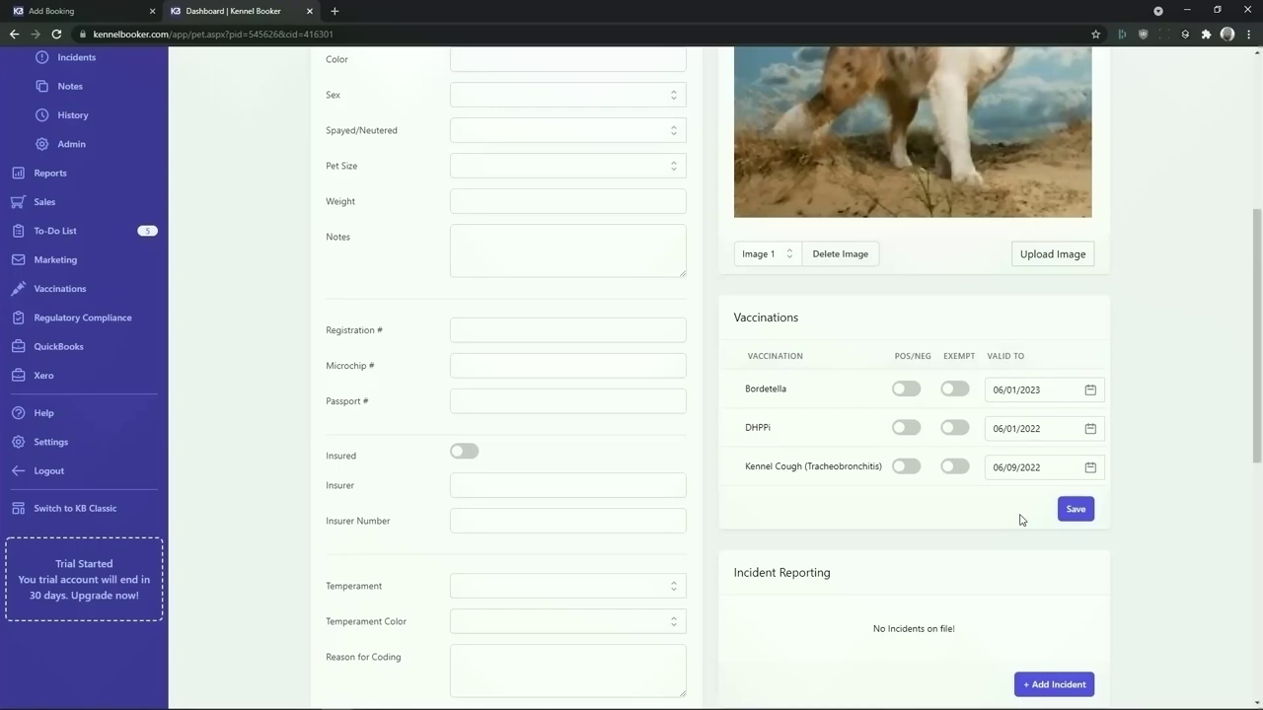
left_click(1076, 511)
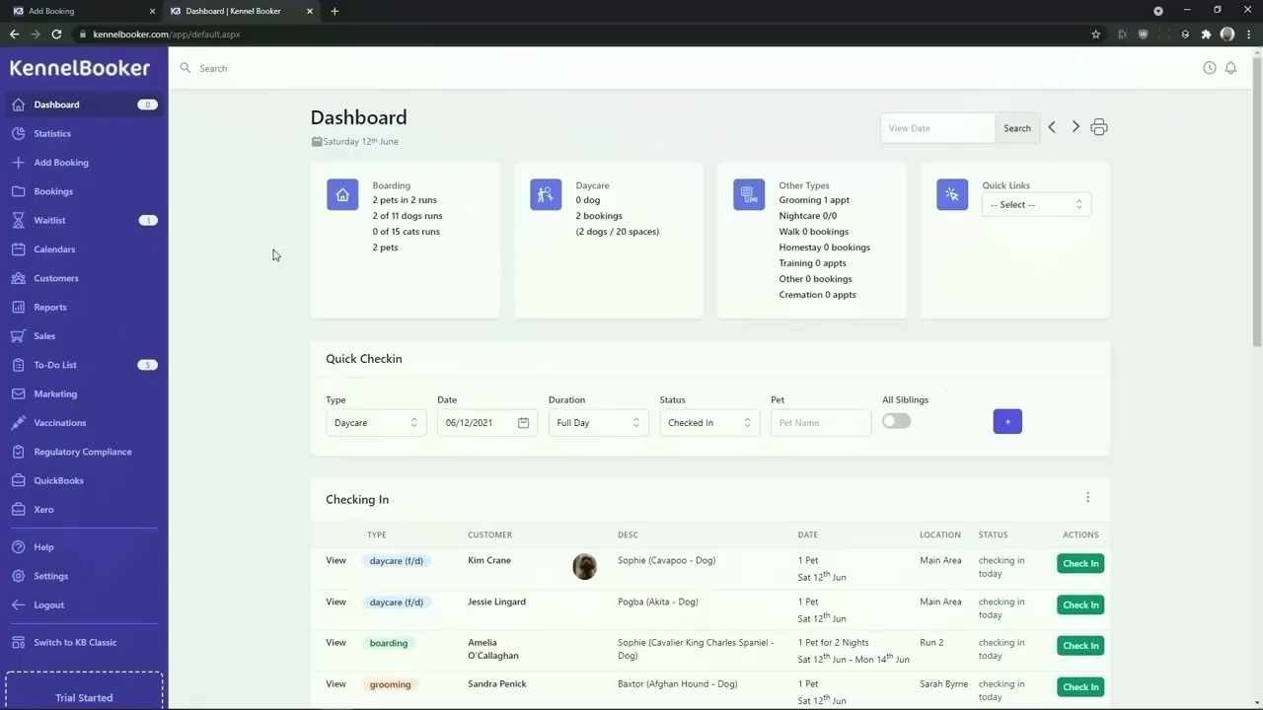
Start a Boarding booking from 12 to 19 June 2021 and check availability
left_click(81, 173)
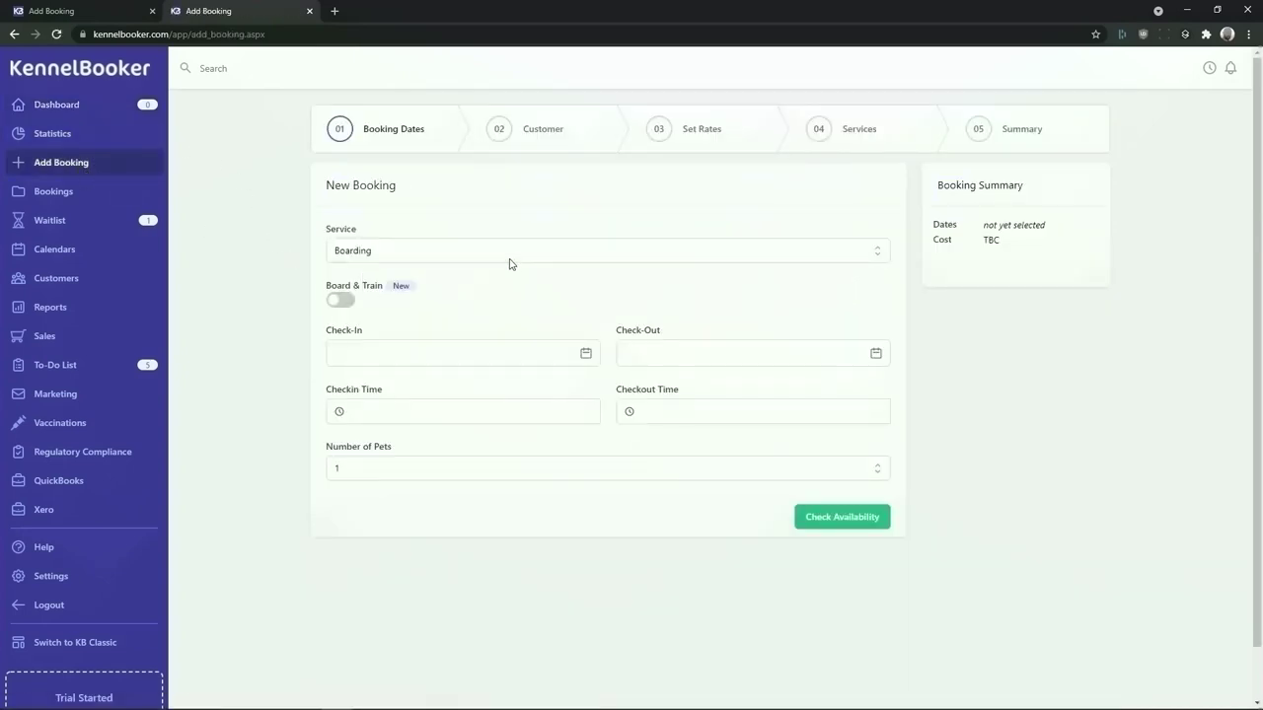
left_click(511, 263)
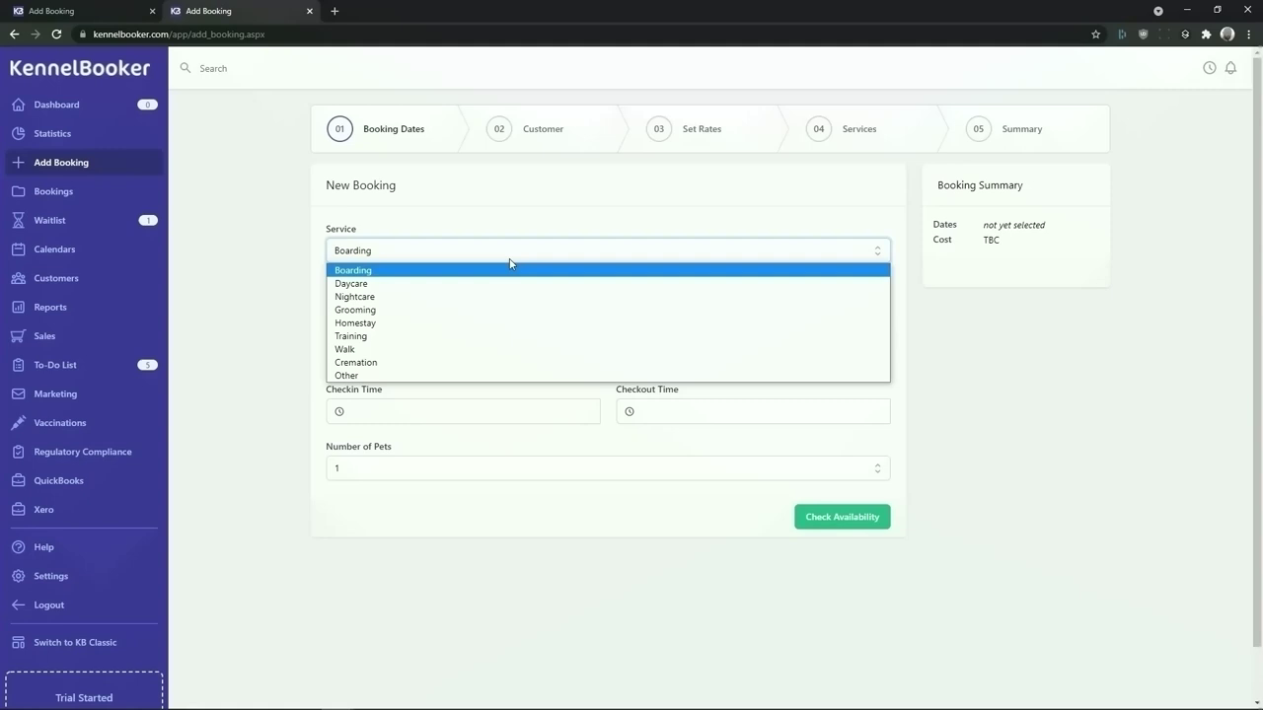
left_click(572, 203)
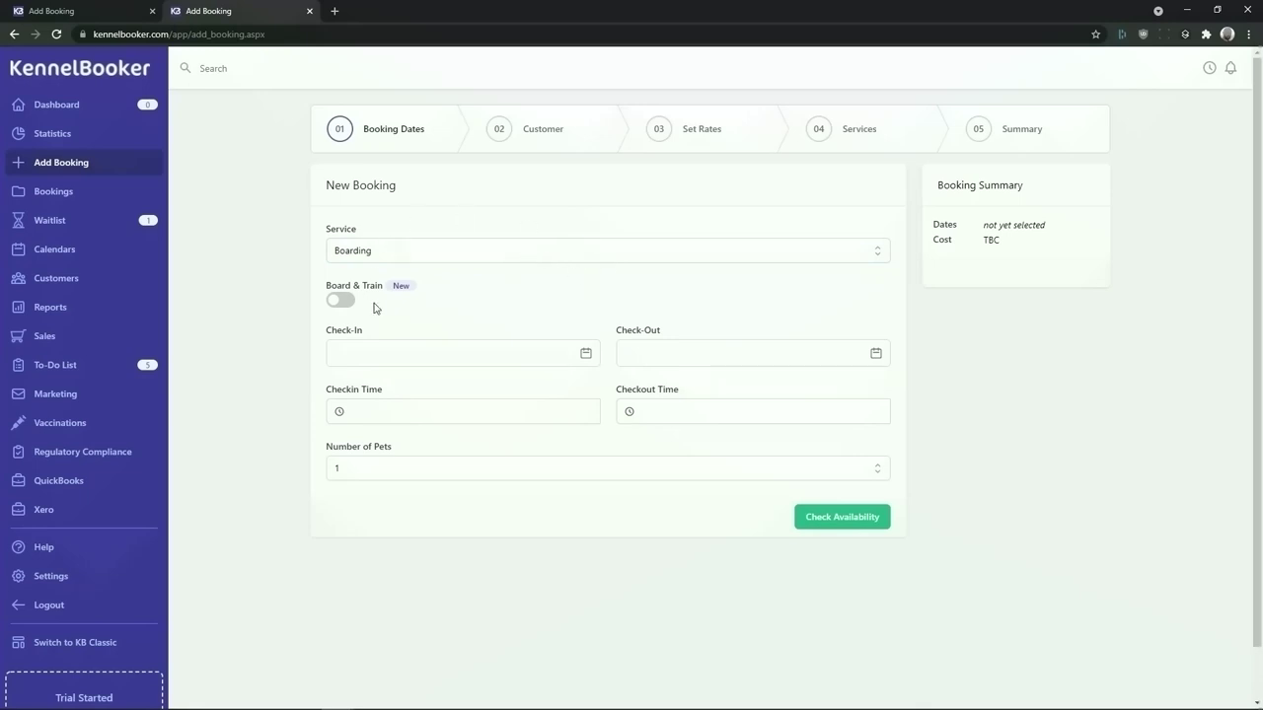
left_click(401, 353)
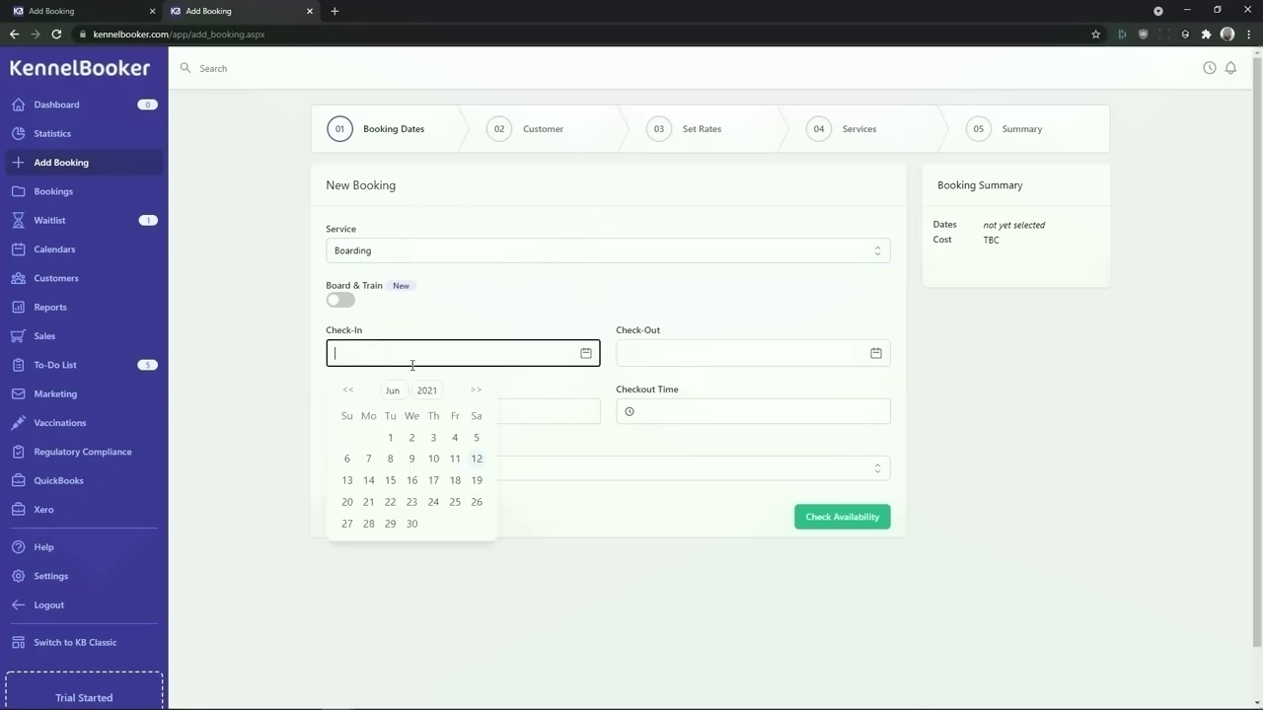
left_click(475, 461)
left_click(691, 358)
left_click(764, 481)
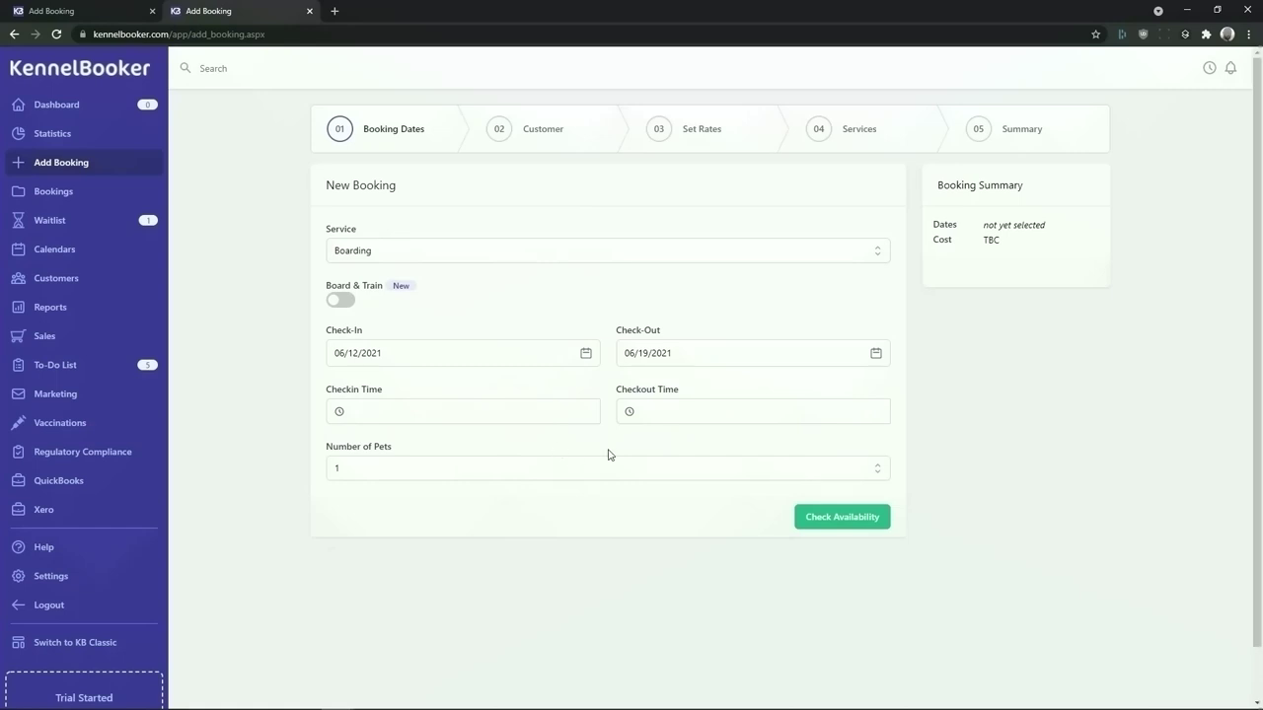
left_click(844, 523)
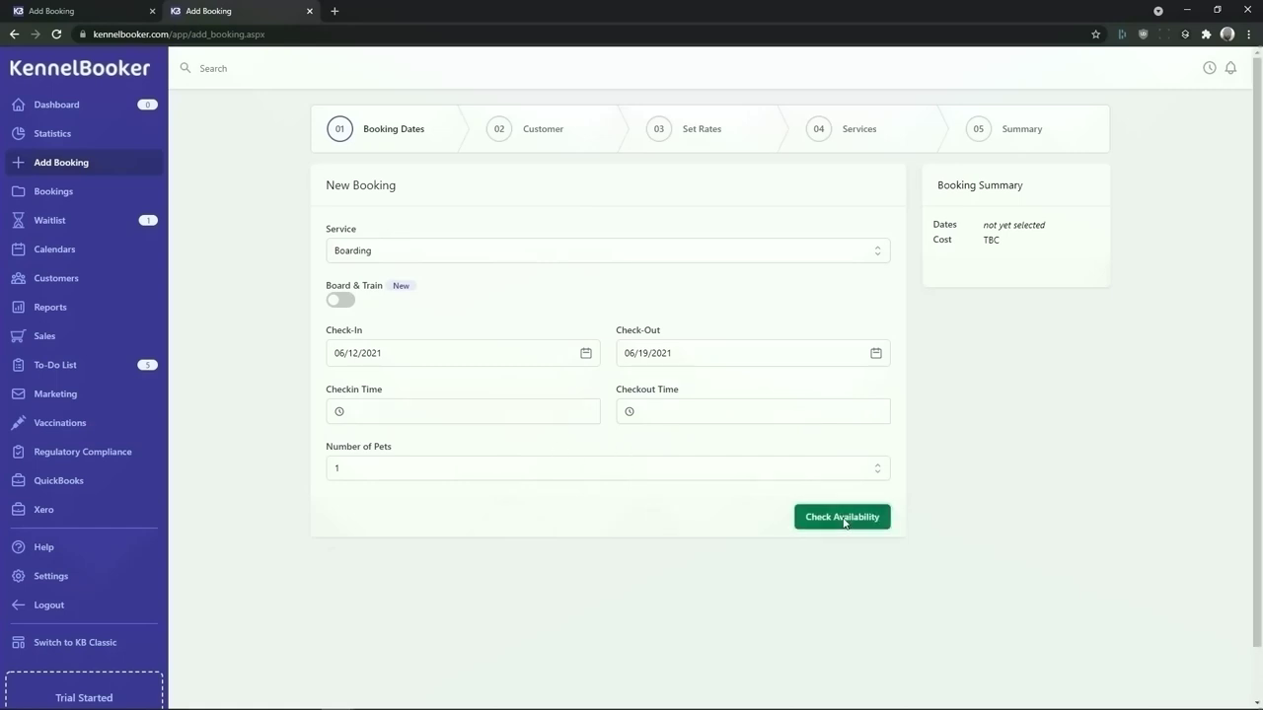
Search for the customer by name and select Max's owner for the booking
left_click(423, 243)
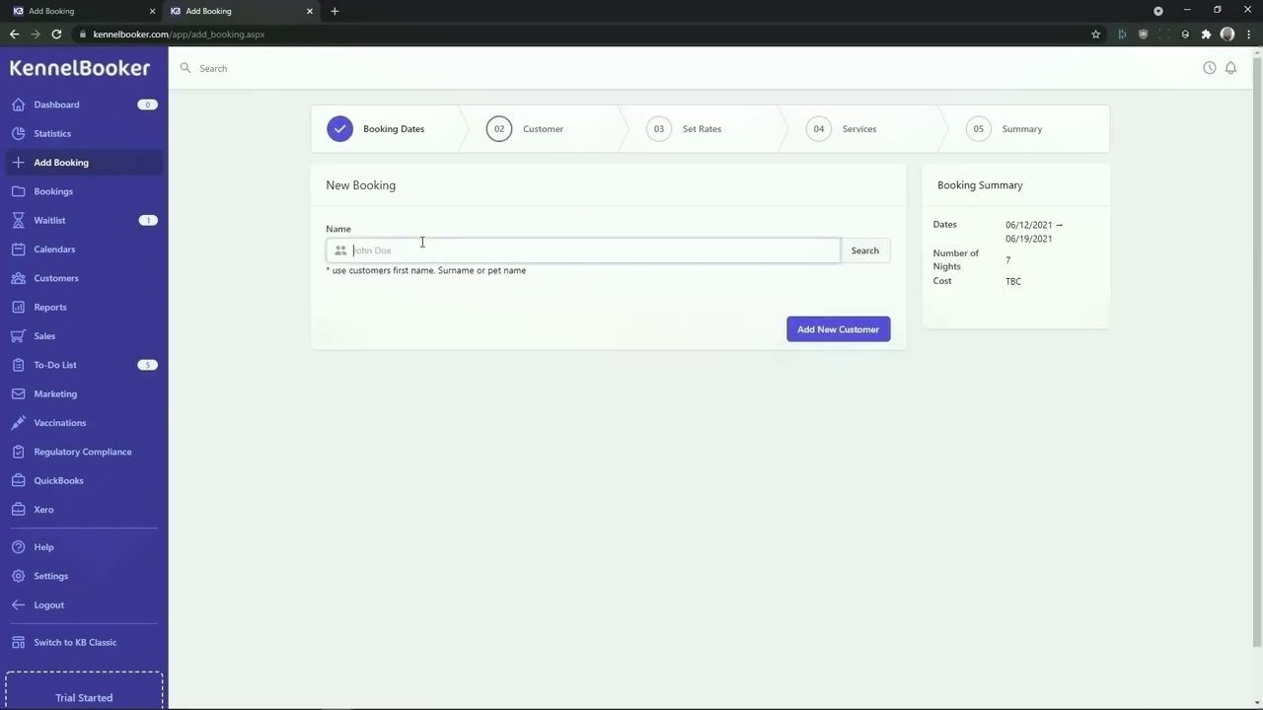
type("john")
left_click(865, 250)
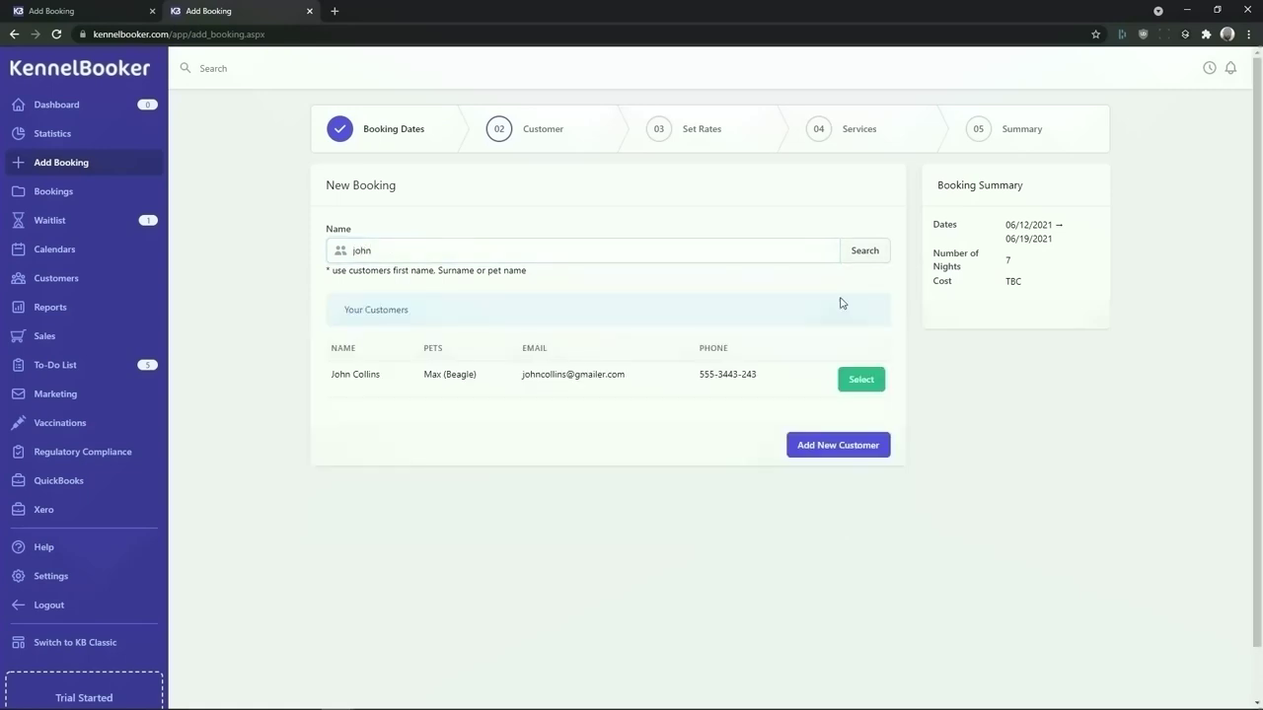
left_click(865, 388)
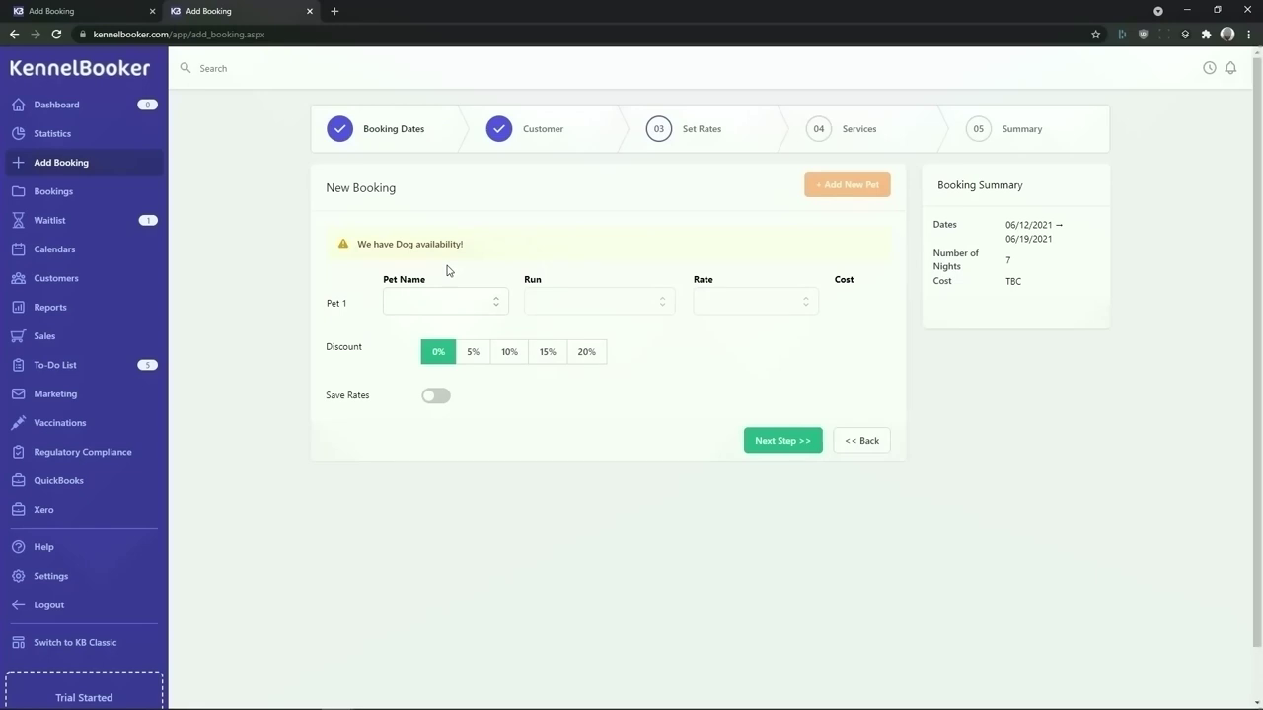
Book Max (Dog) into Run 4 at the 1 Dogs $30.00 rate
left_click(444, 301)
left_click(439, 333)
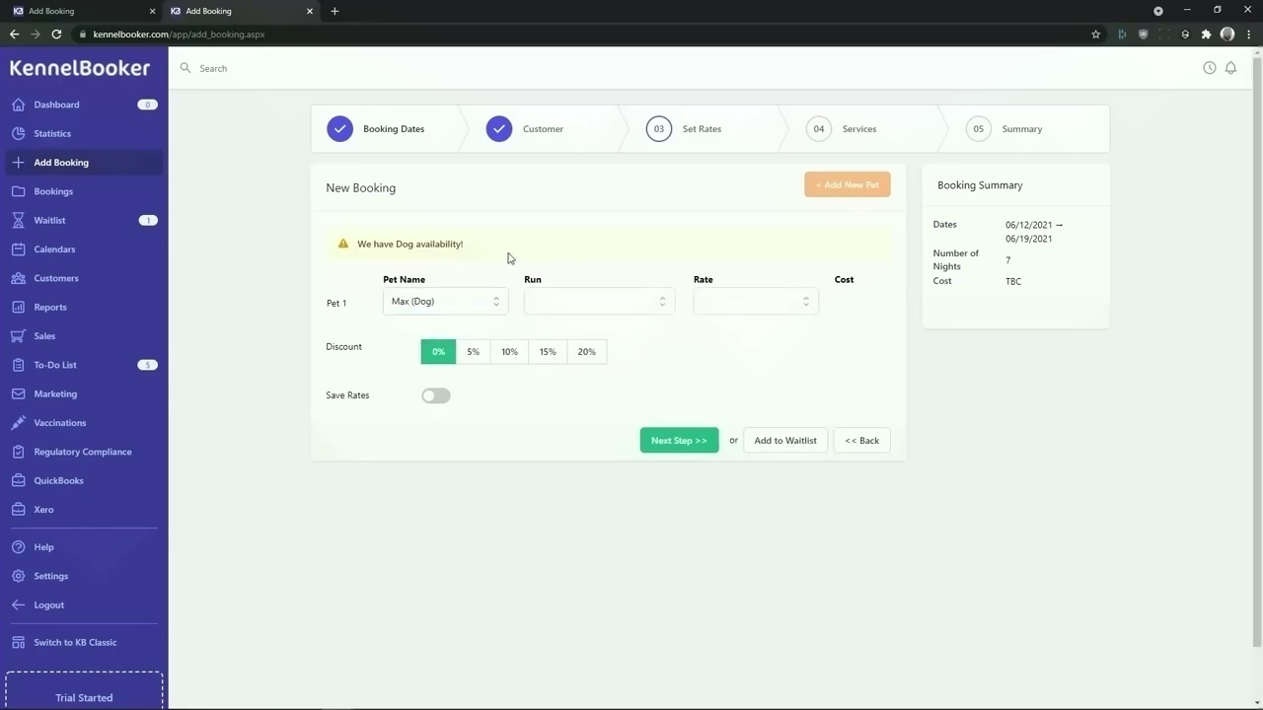
left_click(610, 312)
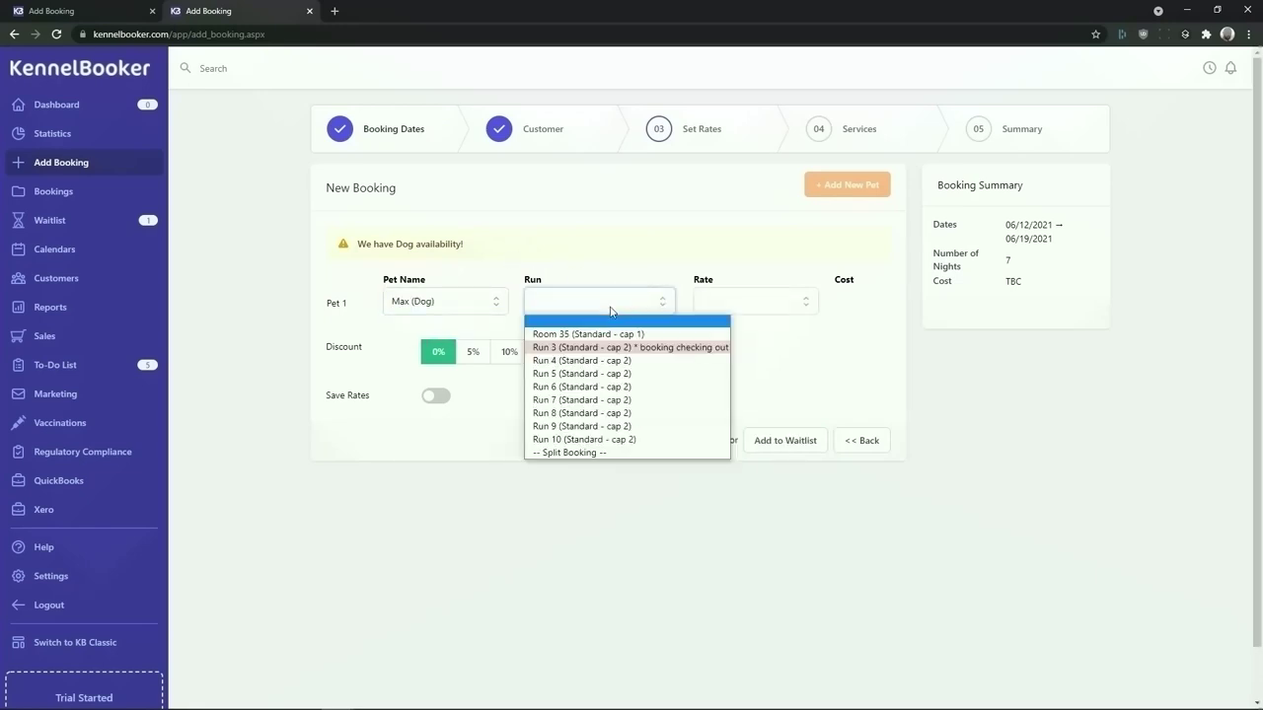
left_click(611, 361)
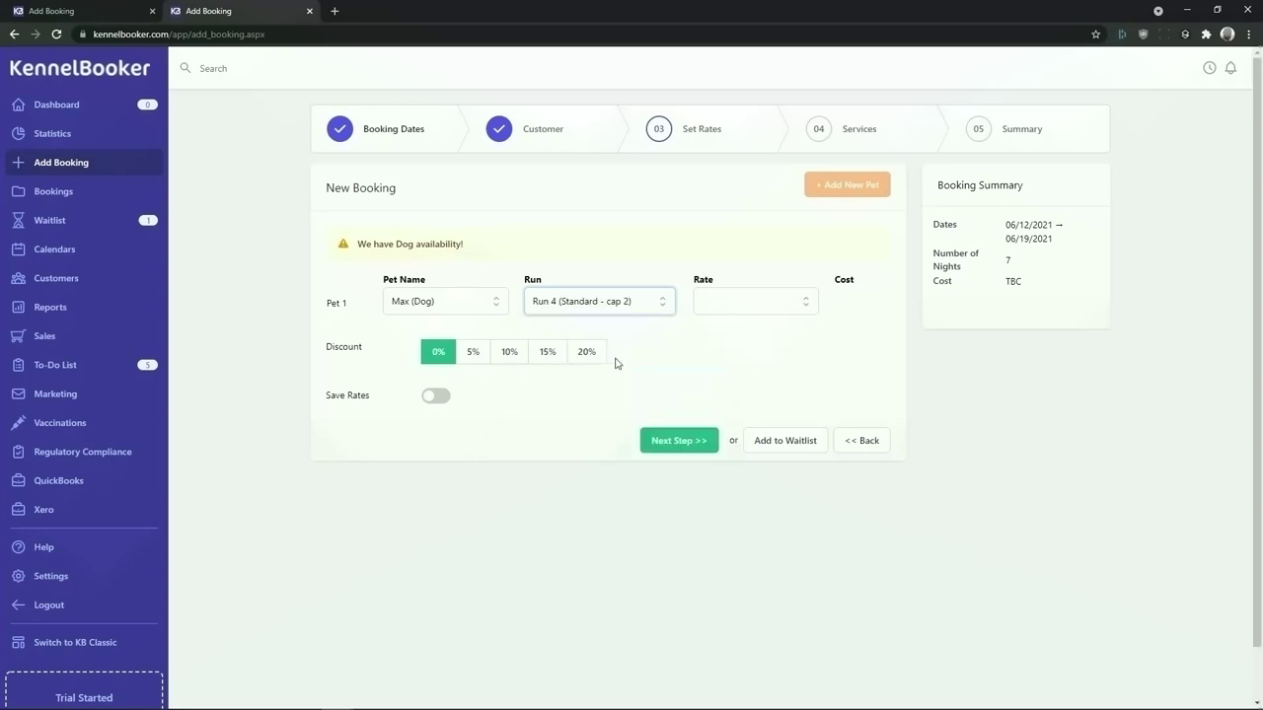
left_click(756, 310)
left_click(719, 333)
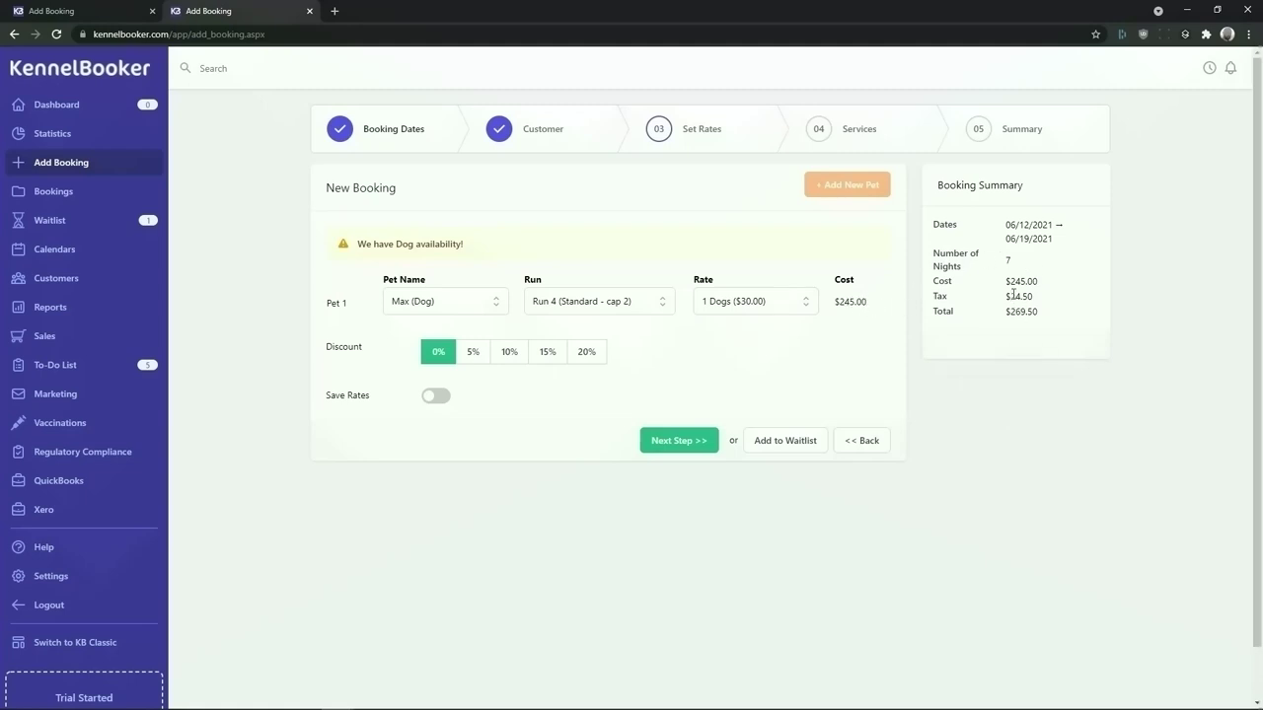
Check the $269.50 total, turn on Save Rates and proceed to the next step
left_click_drag(1013, 294, 1052, 313)
left_click(1052, 313)
left_click(434, 398)
left_click(679, 441)
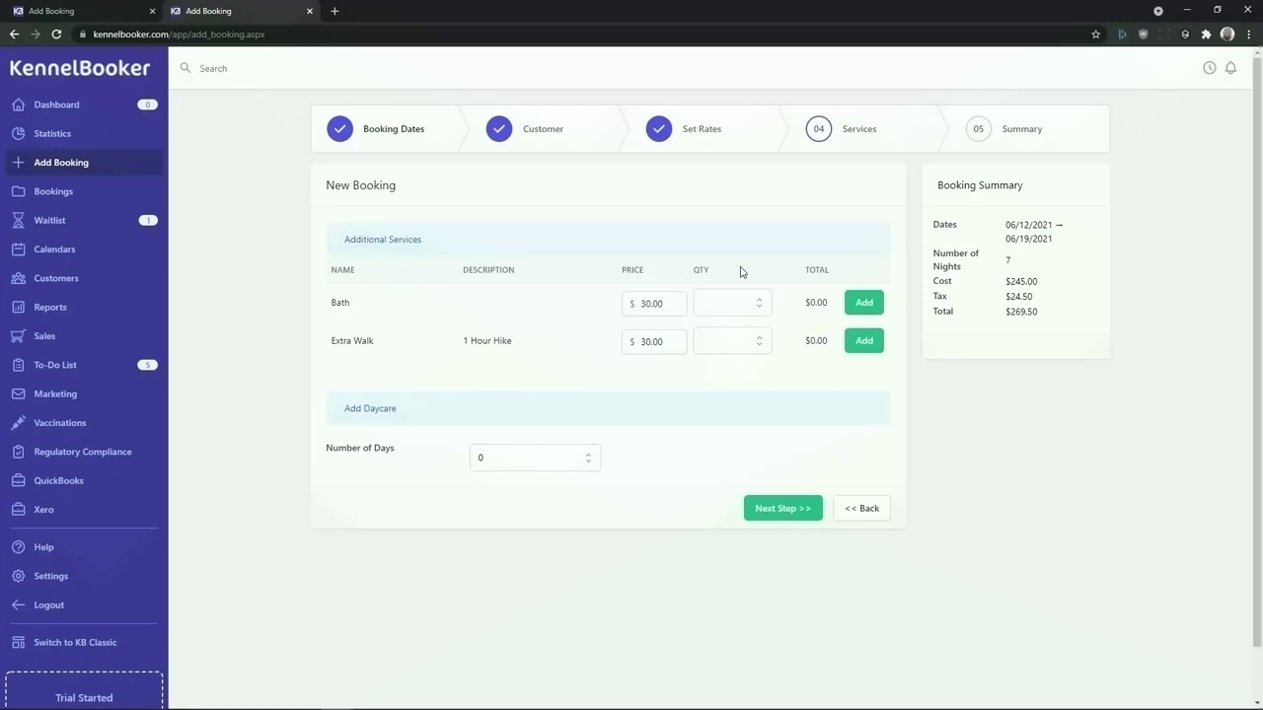
Add a checkout-day Bath ($30.00) and an every-day Extra Walk ($240.00) to the booking
left_click(756, 303)
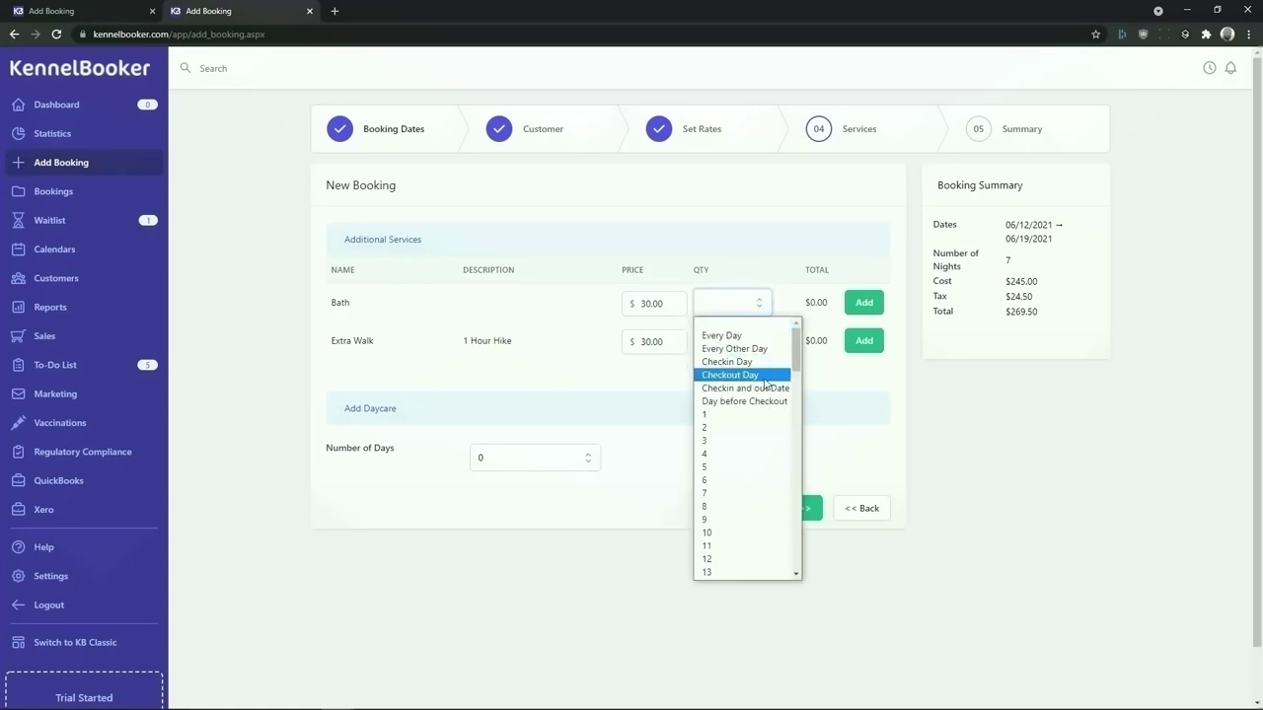
left_click(766, 376)
left_click(861, 304)
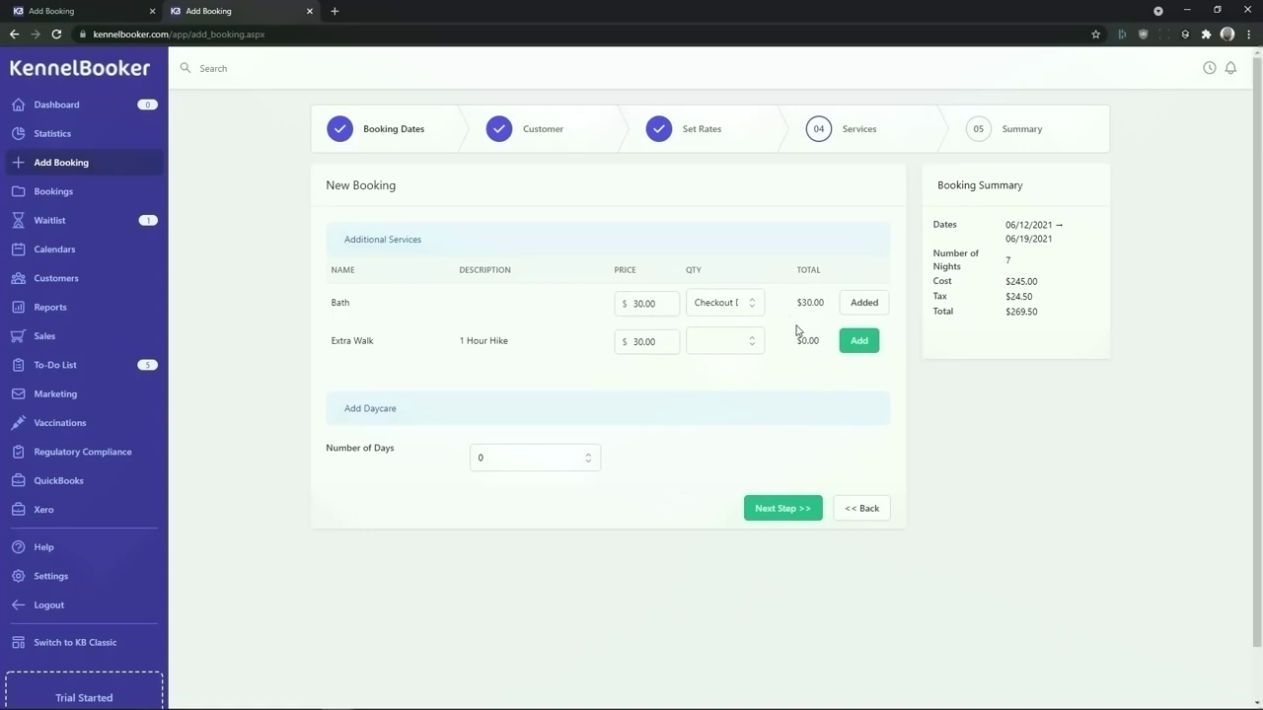
left_click(752, 346)
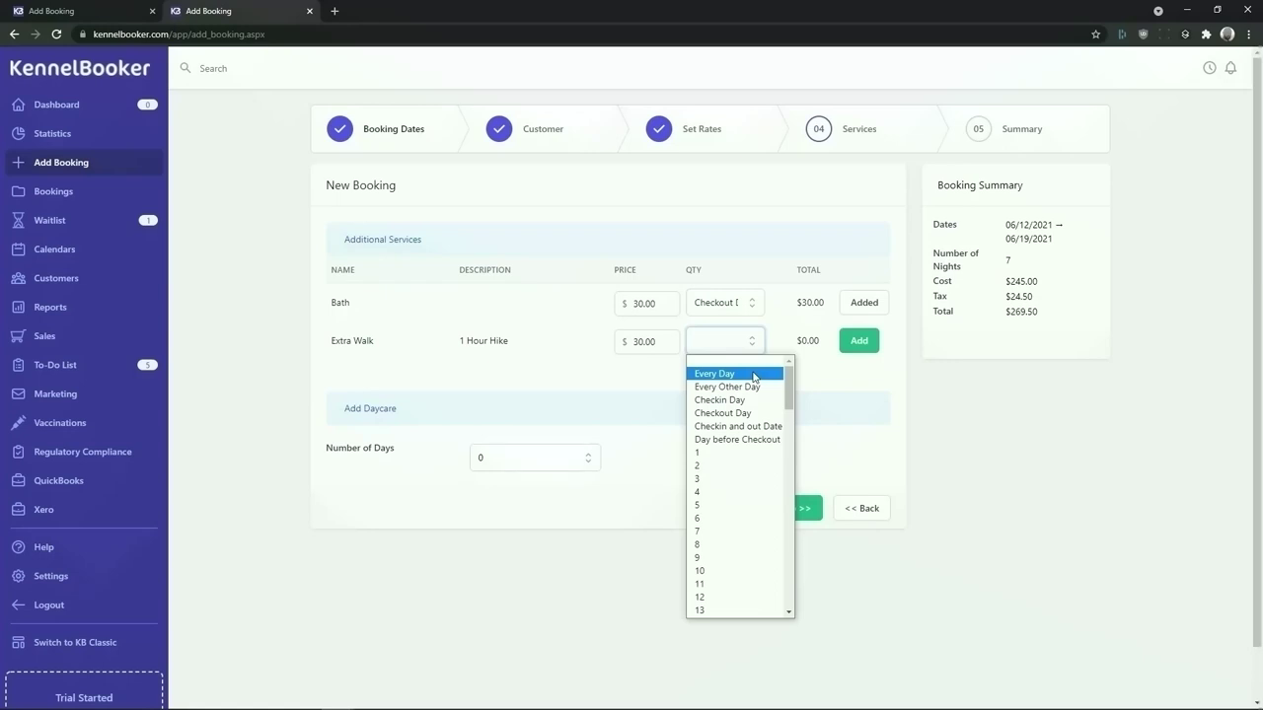
left_click(754, 375)
left_click(855, 345)
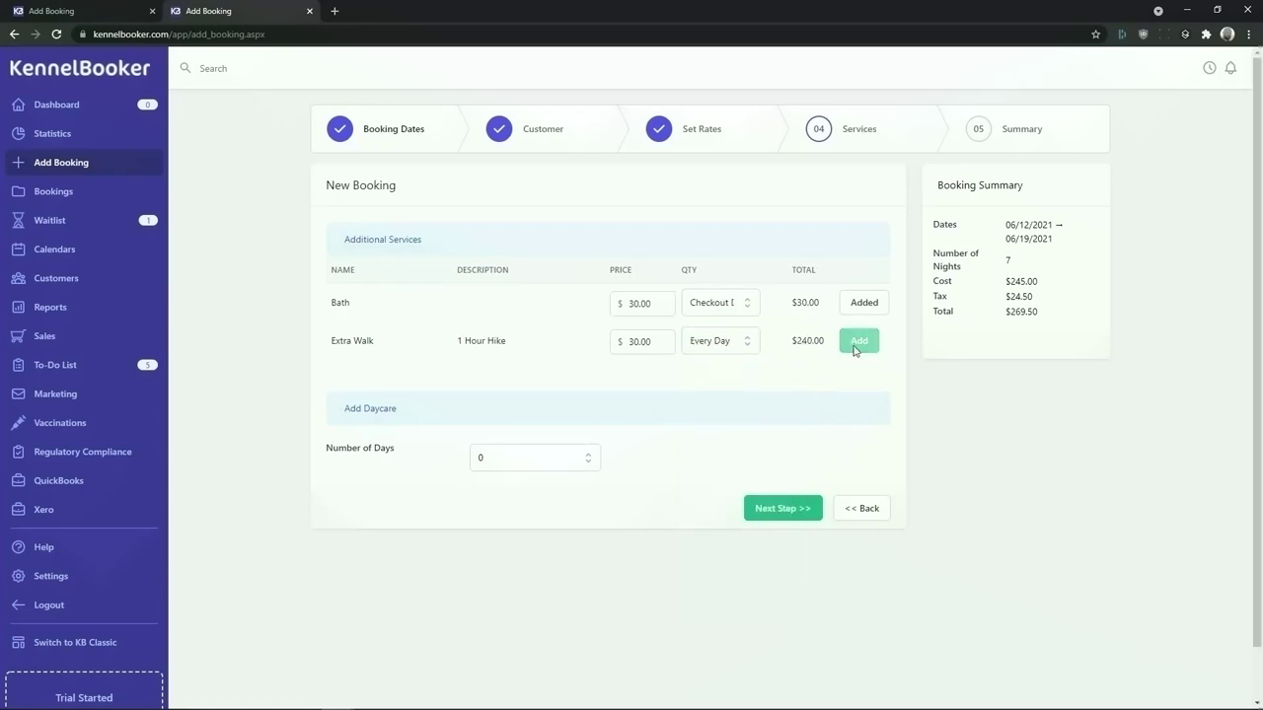
Review the summary with Bath x 1, Extra Walk x 8 and $563.50 total, then create the booking
left_click(767, 510)
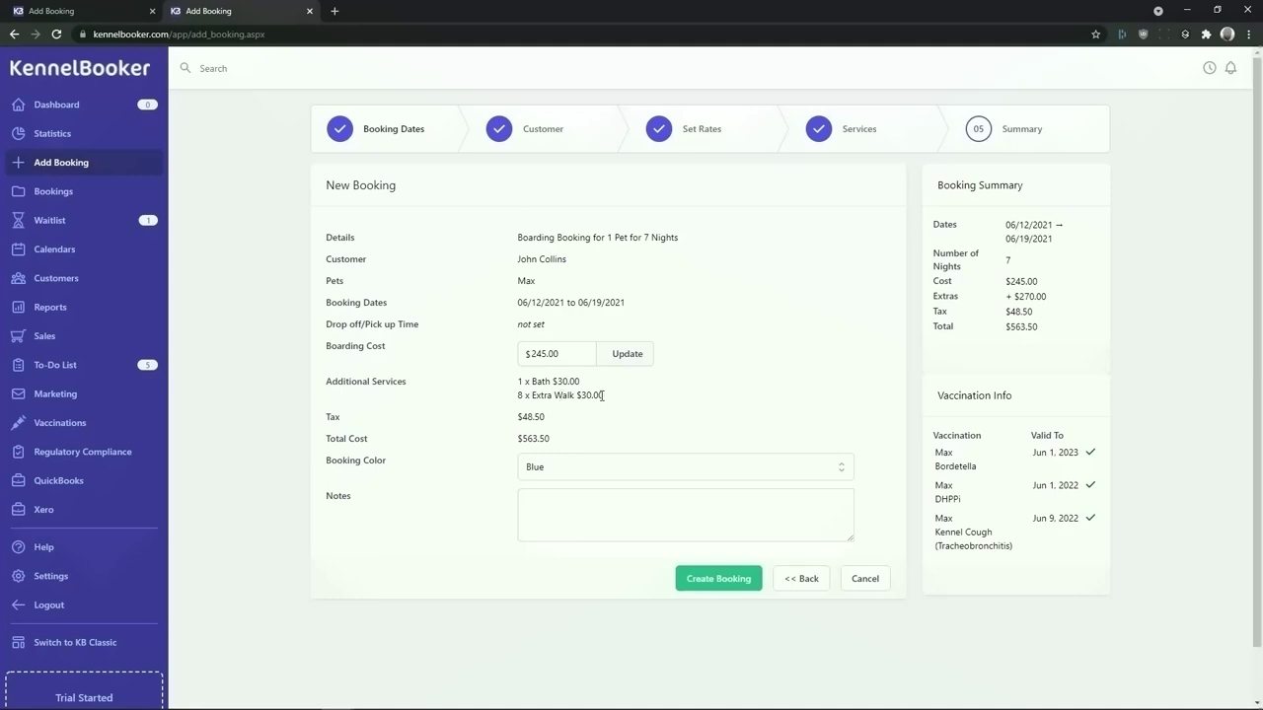
left_click(718, 577)
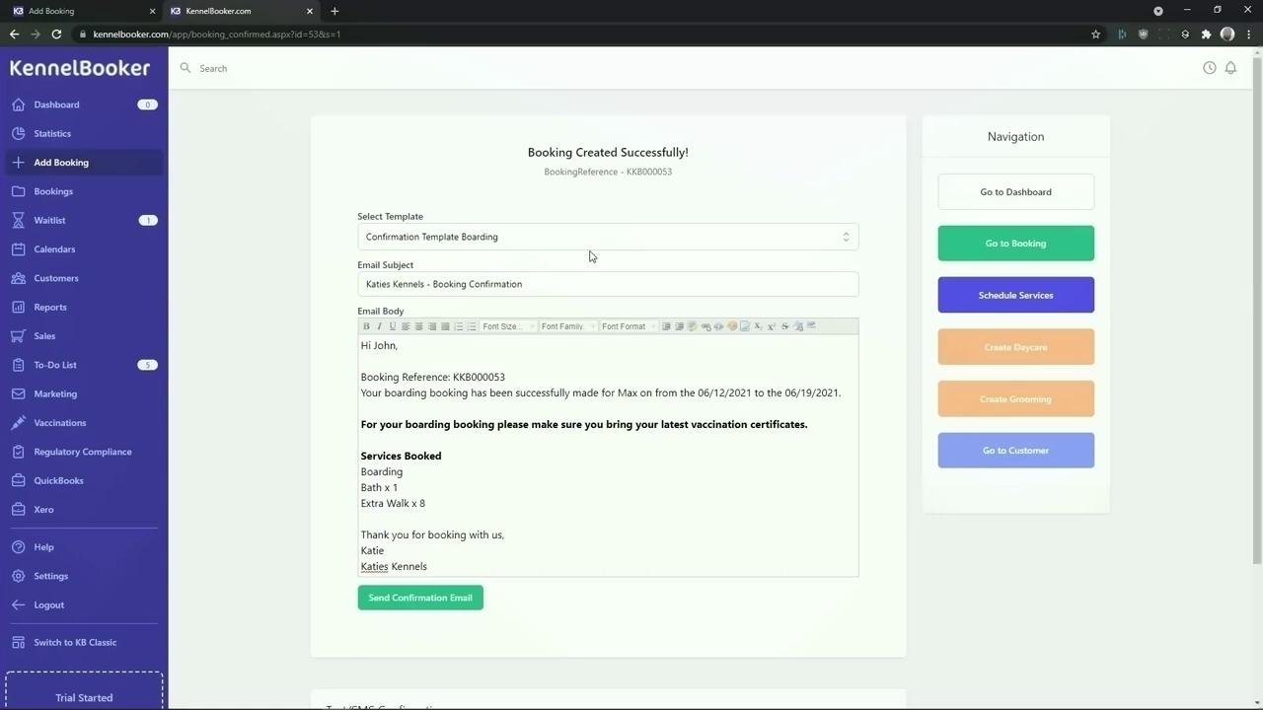
Send the 'Katies Kennels - Booking Confirmation' email listing Boarding, Bath x 1 and Extra Walk x 8
left_click(527, 381)
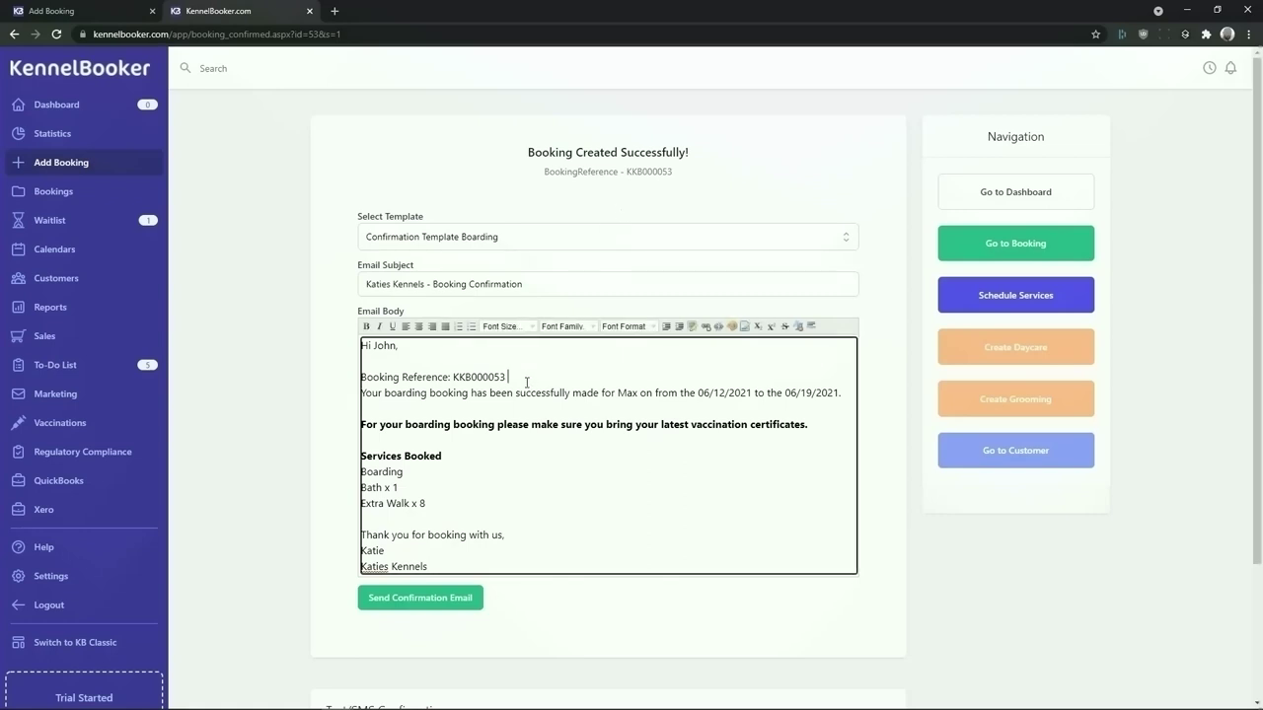
left_click(302, 361)
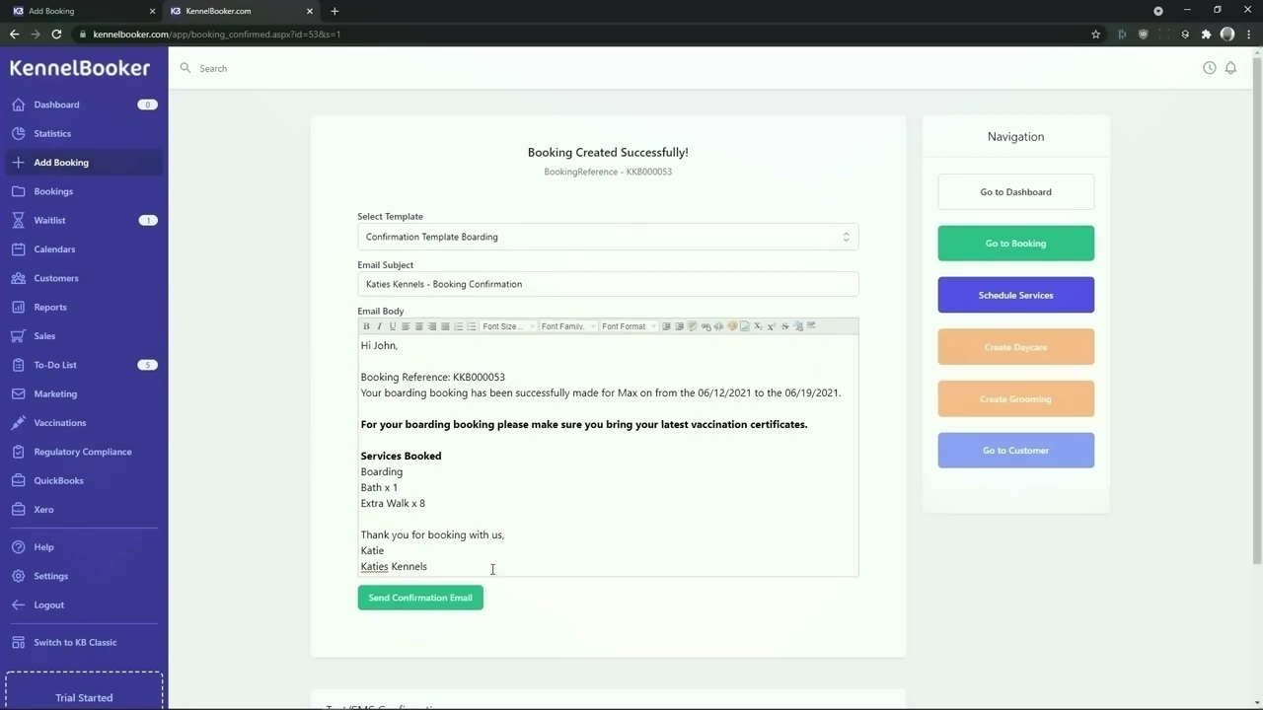
left_click(395, 604)
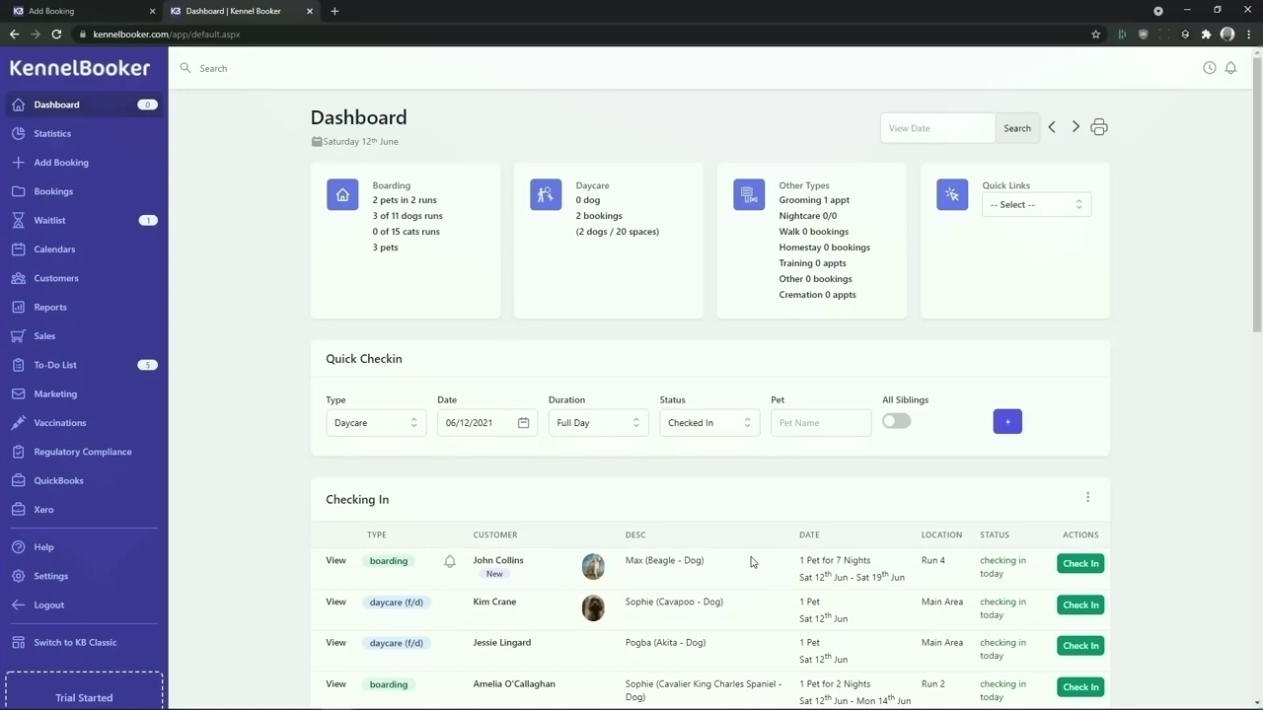
Check in Max's boarding booking, confirming despite the No Waiver Signed warning
left_click(1081, 564)
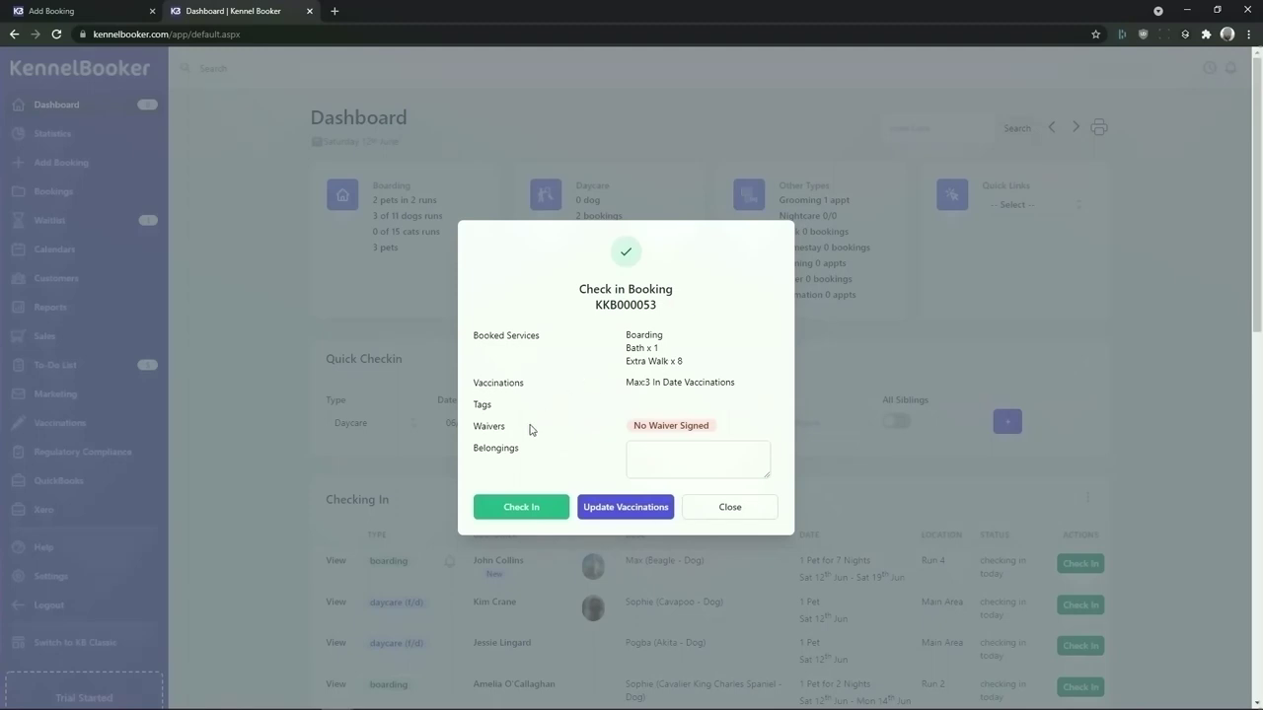
left_click_drag(636, 426, 712, 428)
left_click(712, 427)
left_click(532, 509)
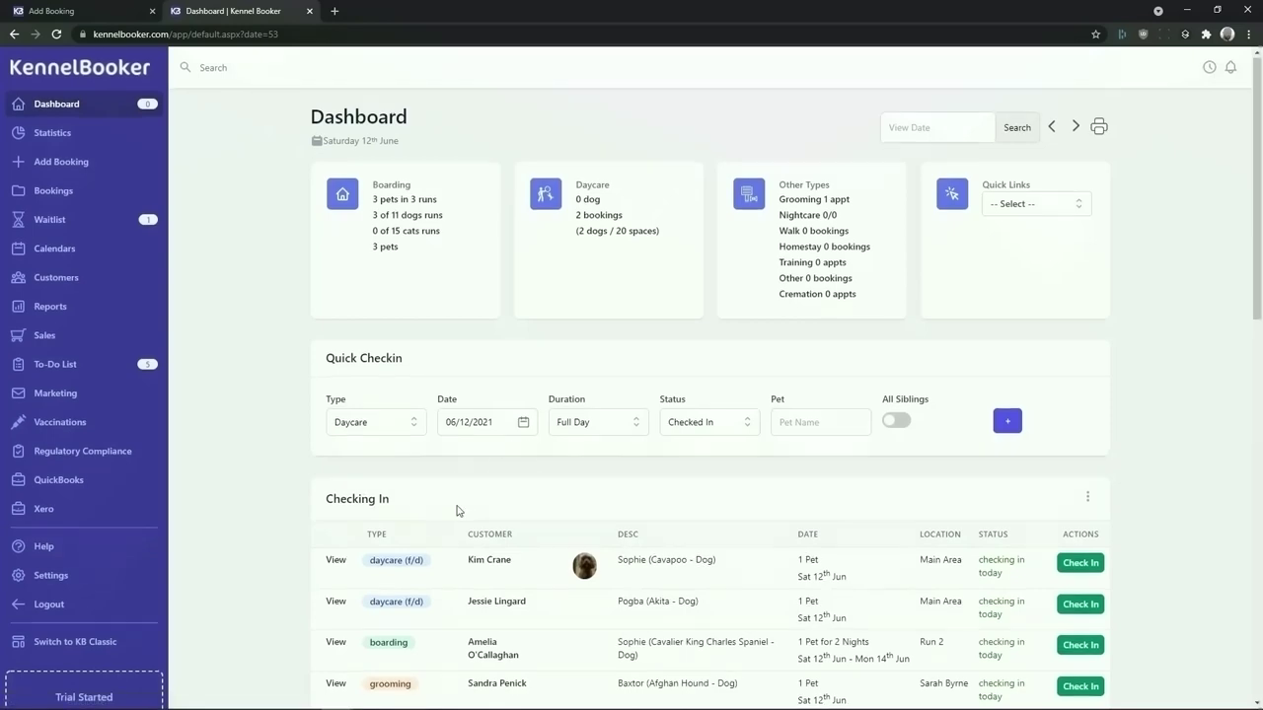
Open Max's boarding booking details from the Occupants list
scroll(457, 510, "down", 4)
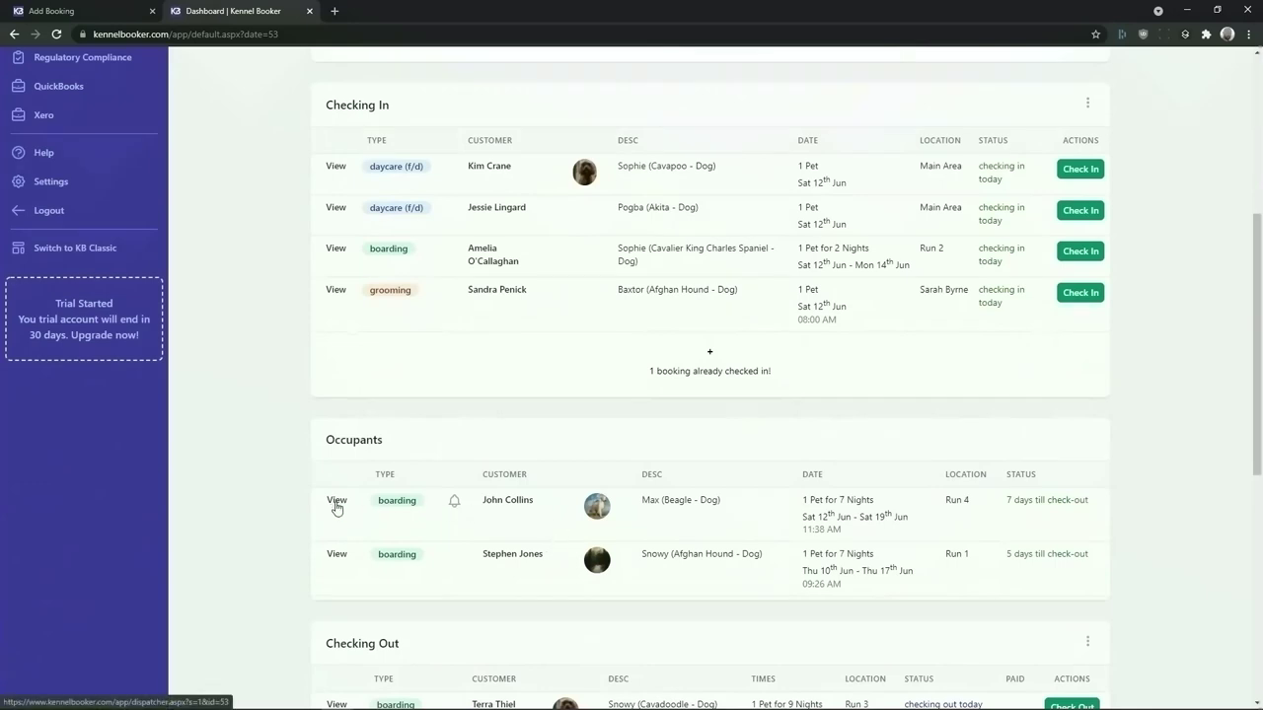
left_click(345, 507)
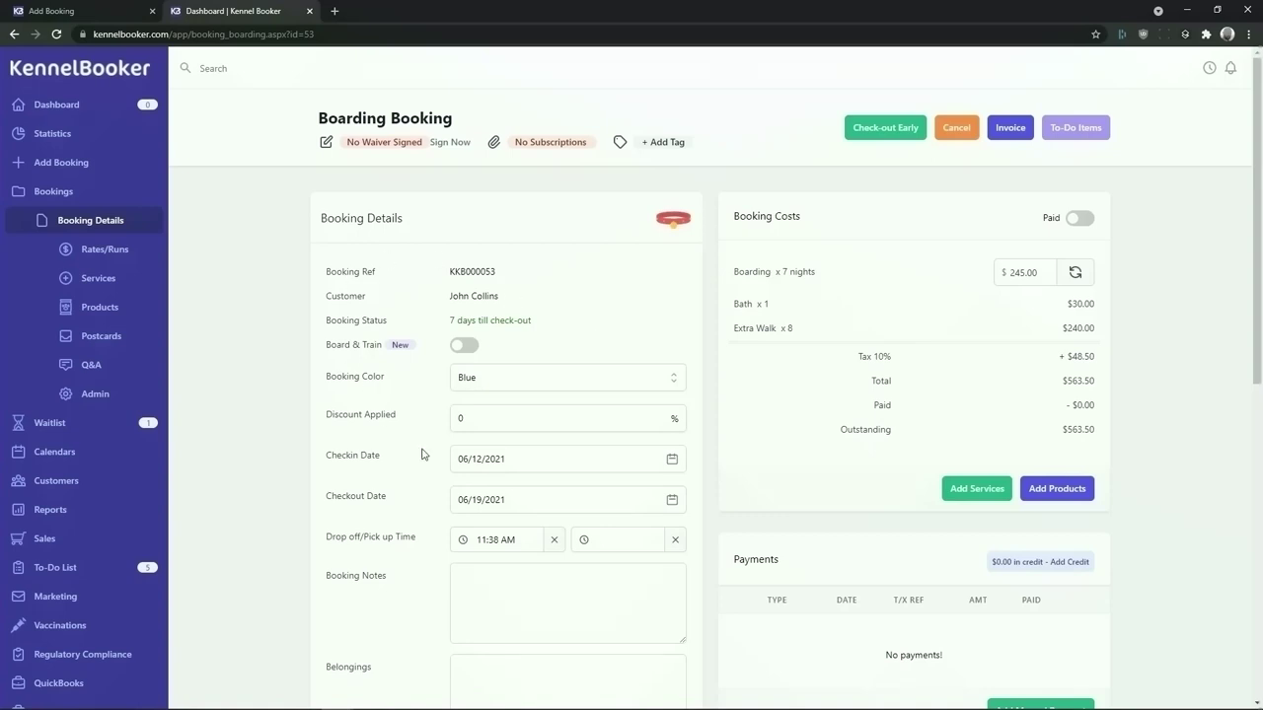
scroll(422, 454, "down", 3)
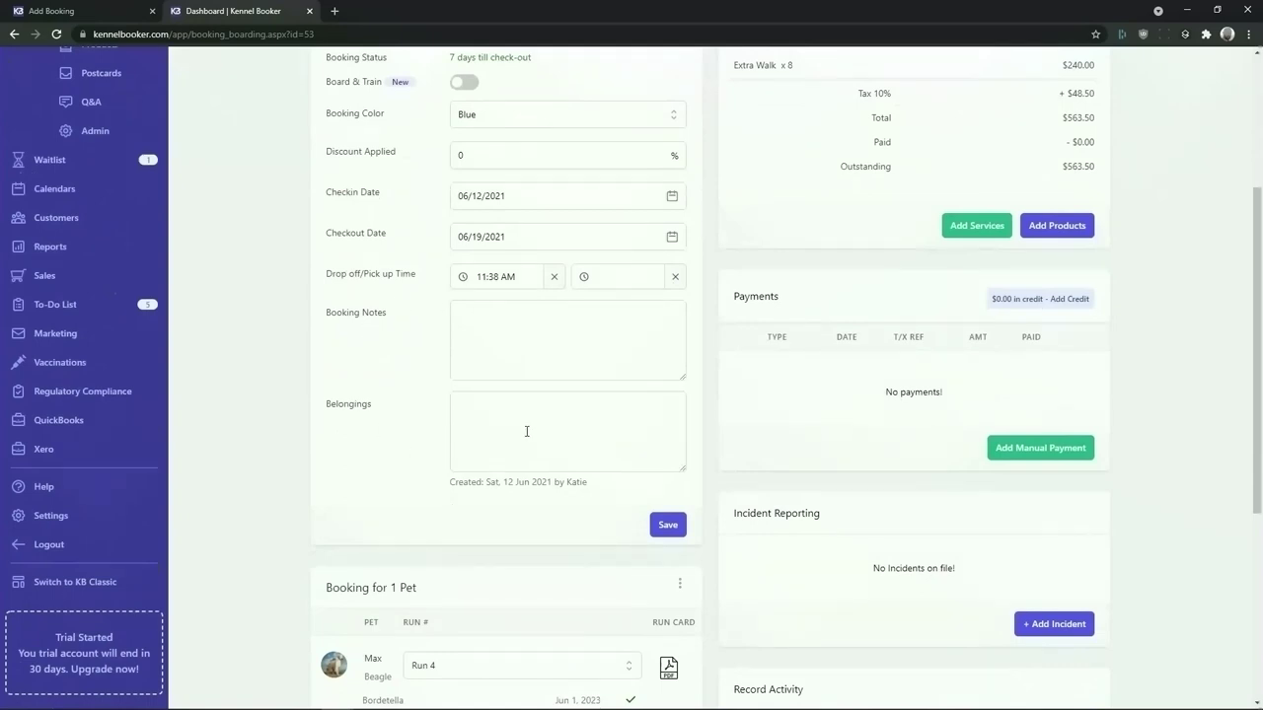
scroll(527, 431, "down", 4)
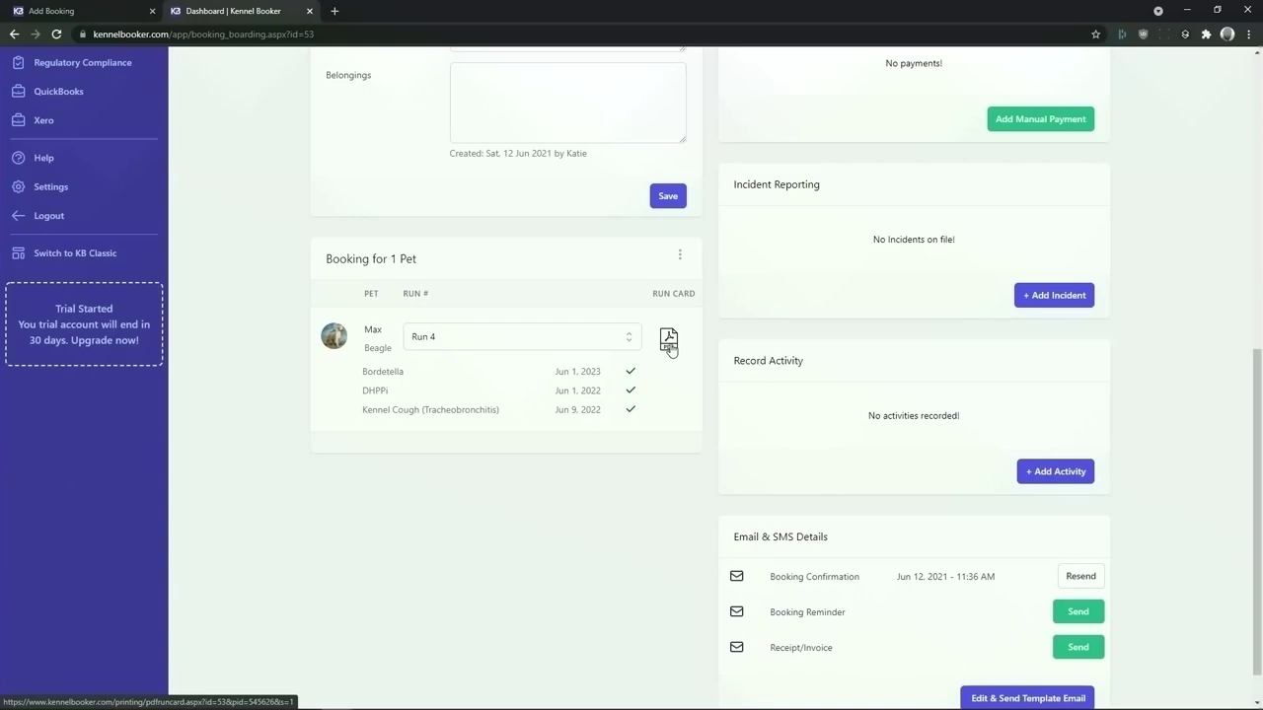
scroll(759, 358, "up", 6)
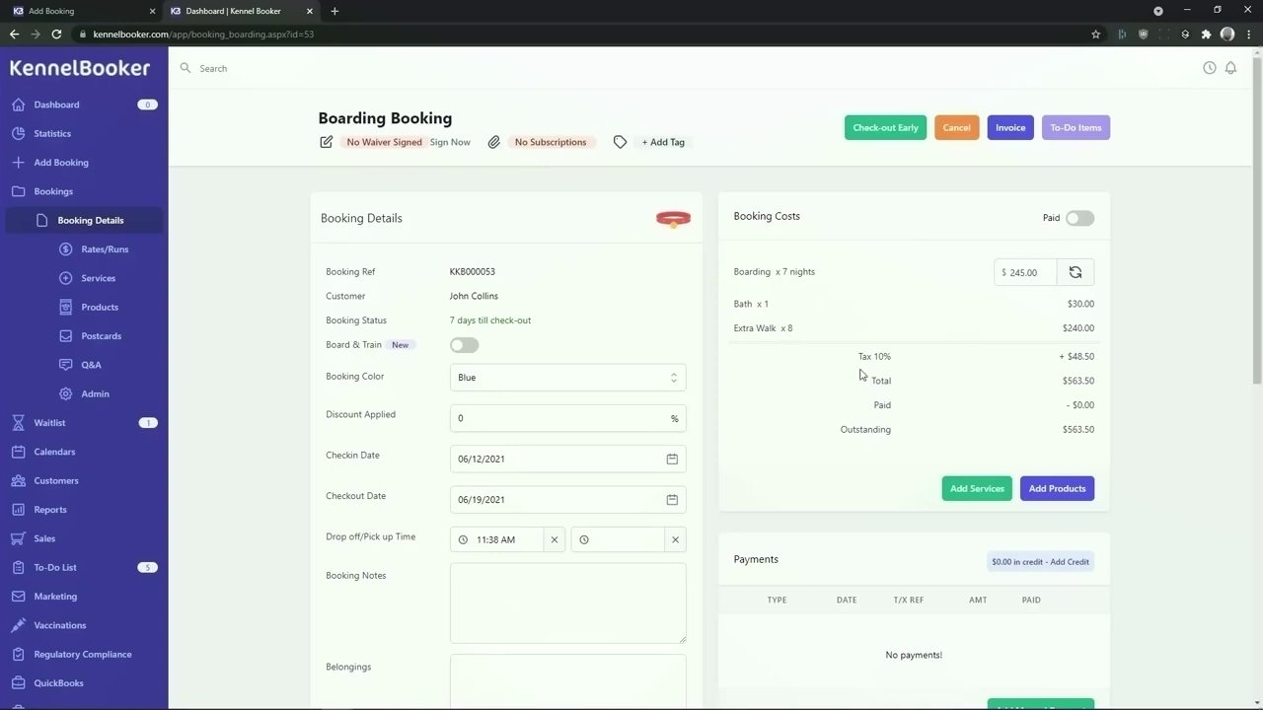
left_click_drag(1066, 430, 1111, 435)
left_click(1111, 437)
scroll(1111, 436, "down", 4)
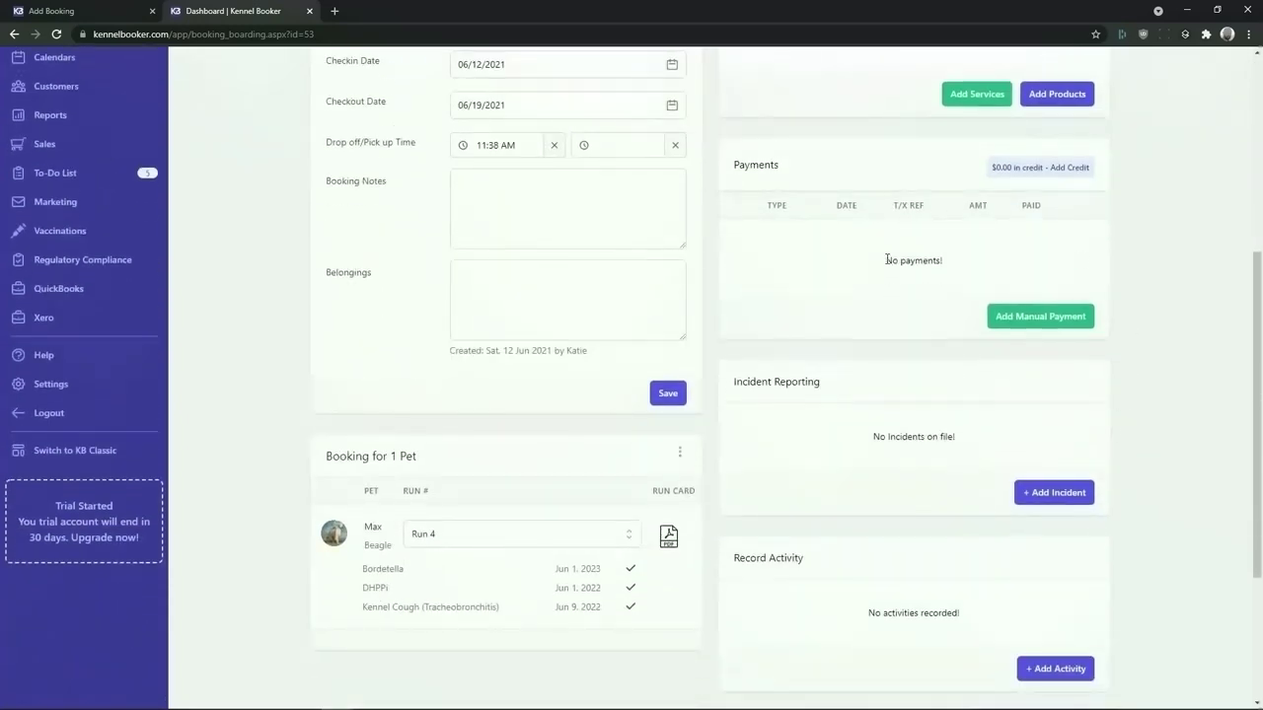
scroll(858, 249, "down", 2)
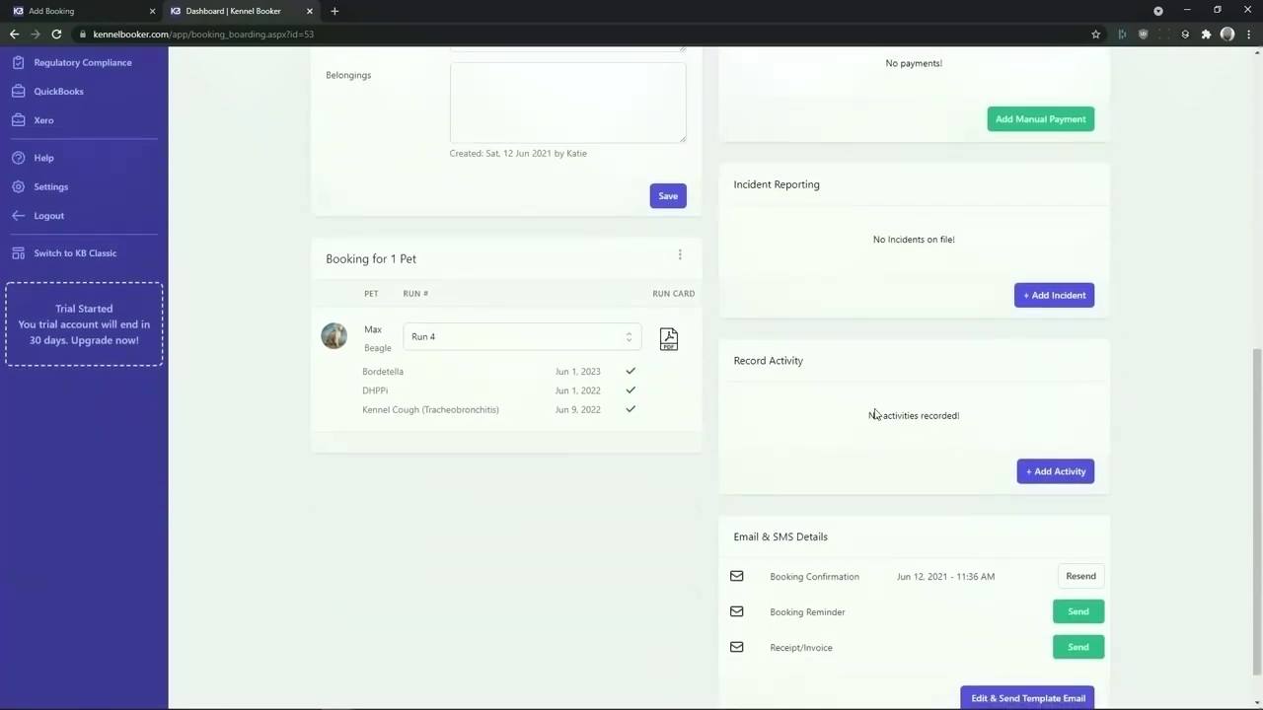
scroll(874, 414, "down", 1)
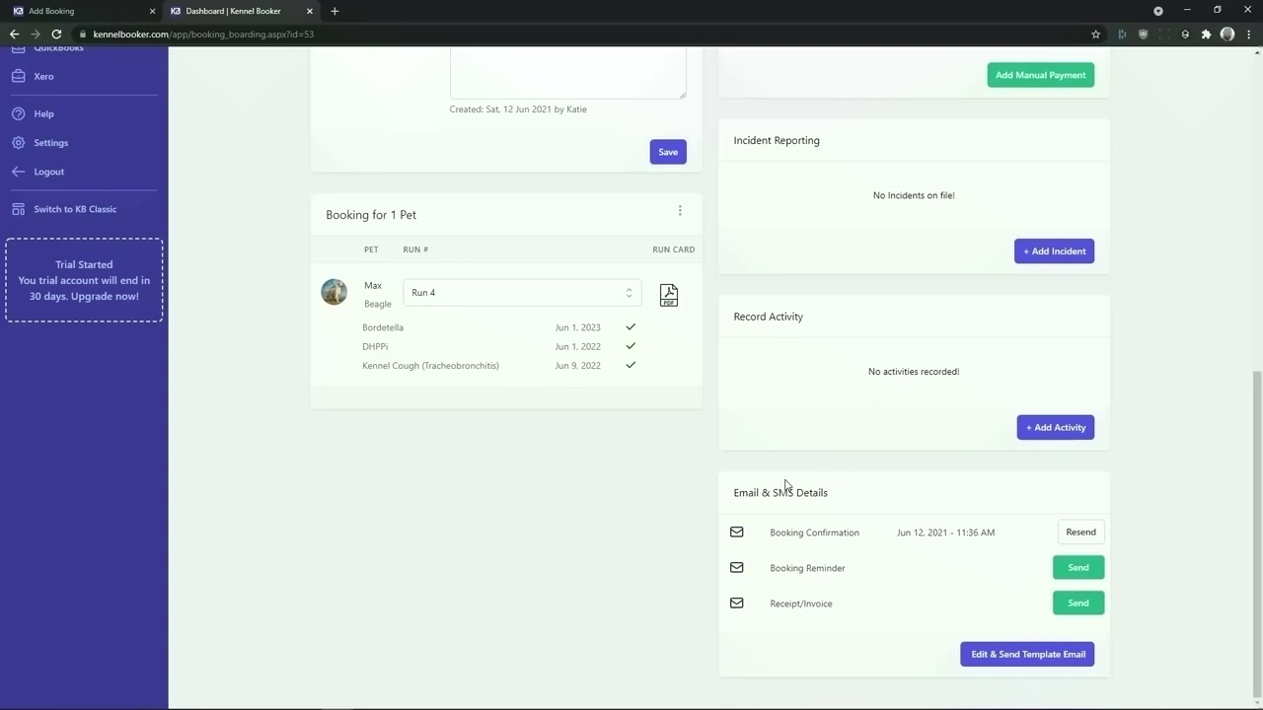
scroll(595, 301, "up", 10)
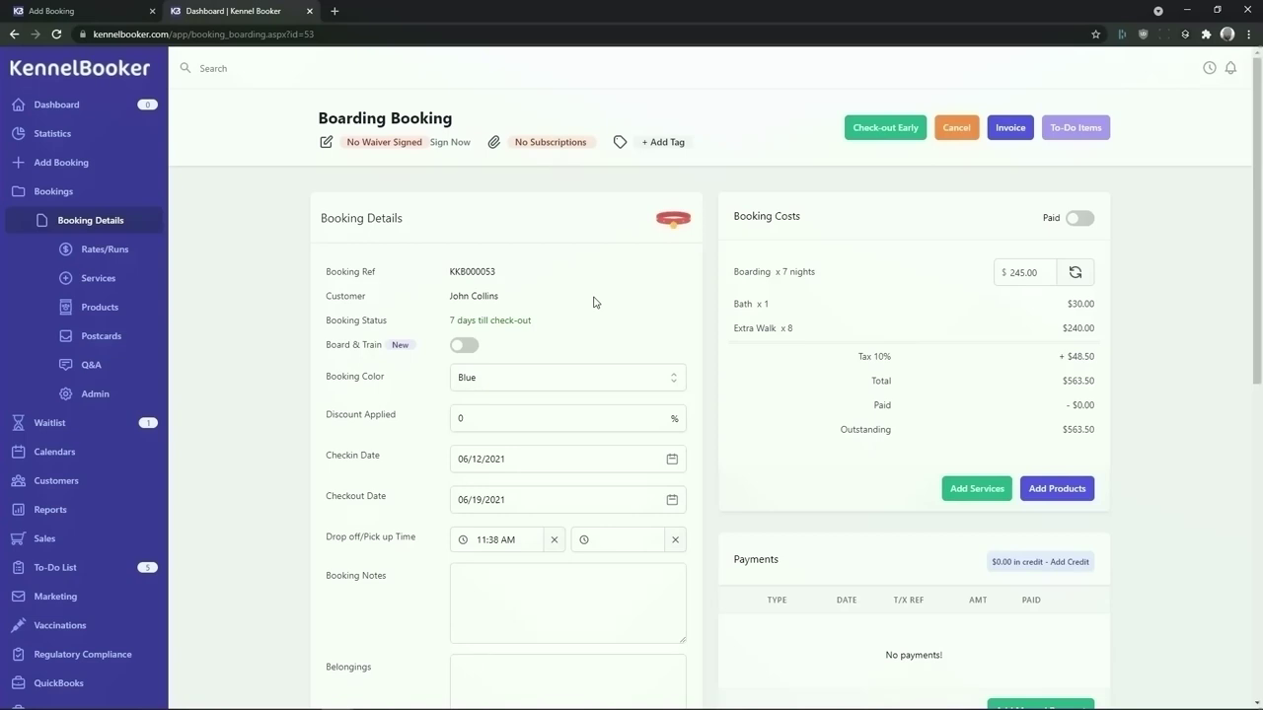
Change Max's stay to 1–12 June 2021 and save, giving 11 nights at $717.50
left_click(594, 470)
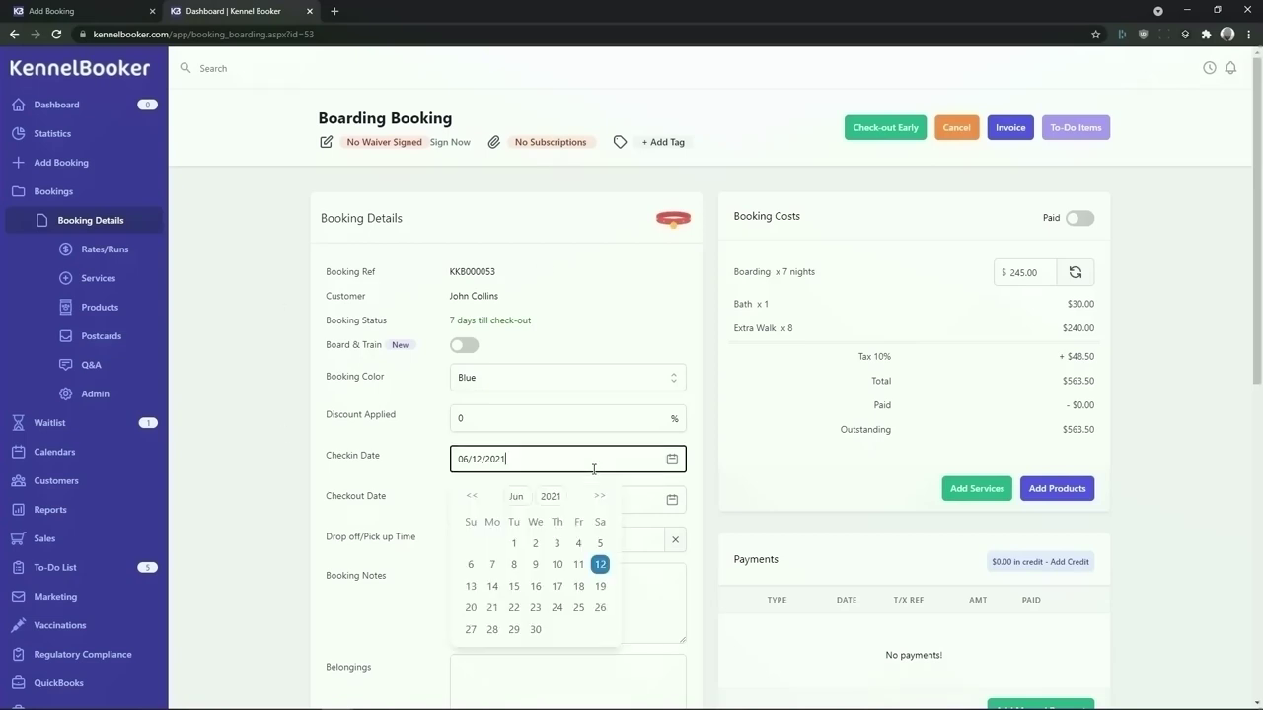
left_click(514, 544)
left_click(502, 504)
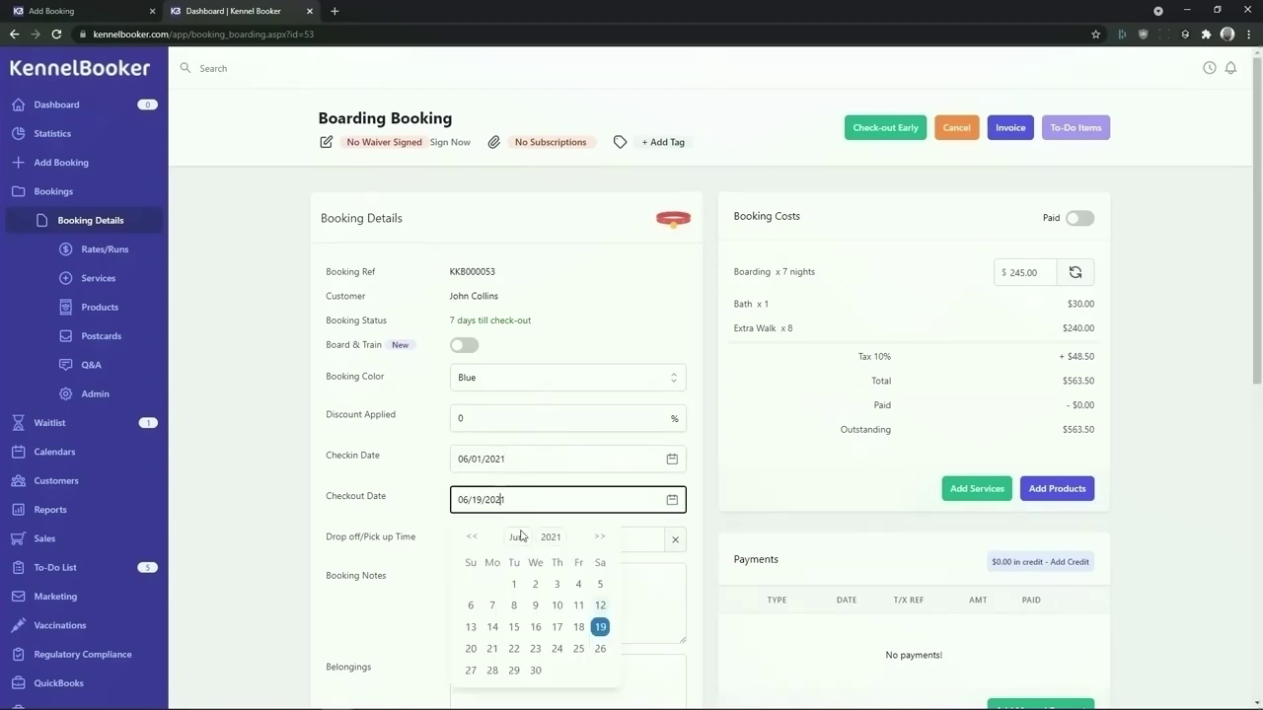
left_click(600, 604)
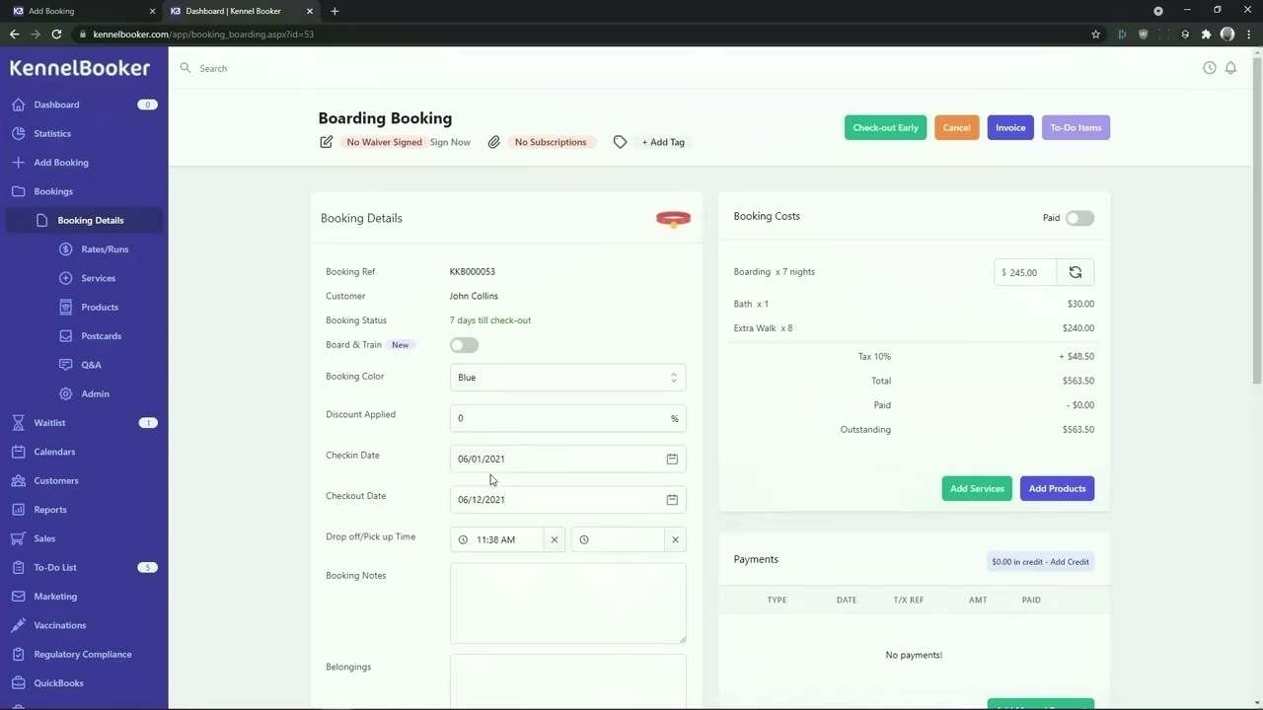
scroll(527, 491, "down", 2)
left_click(668, 592)
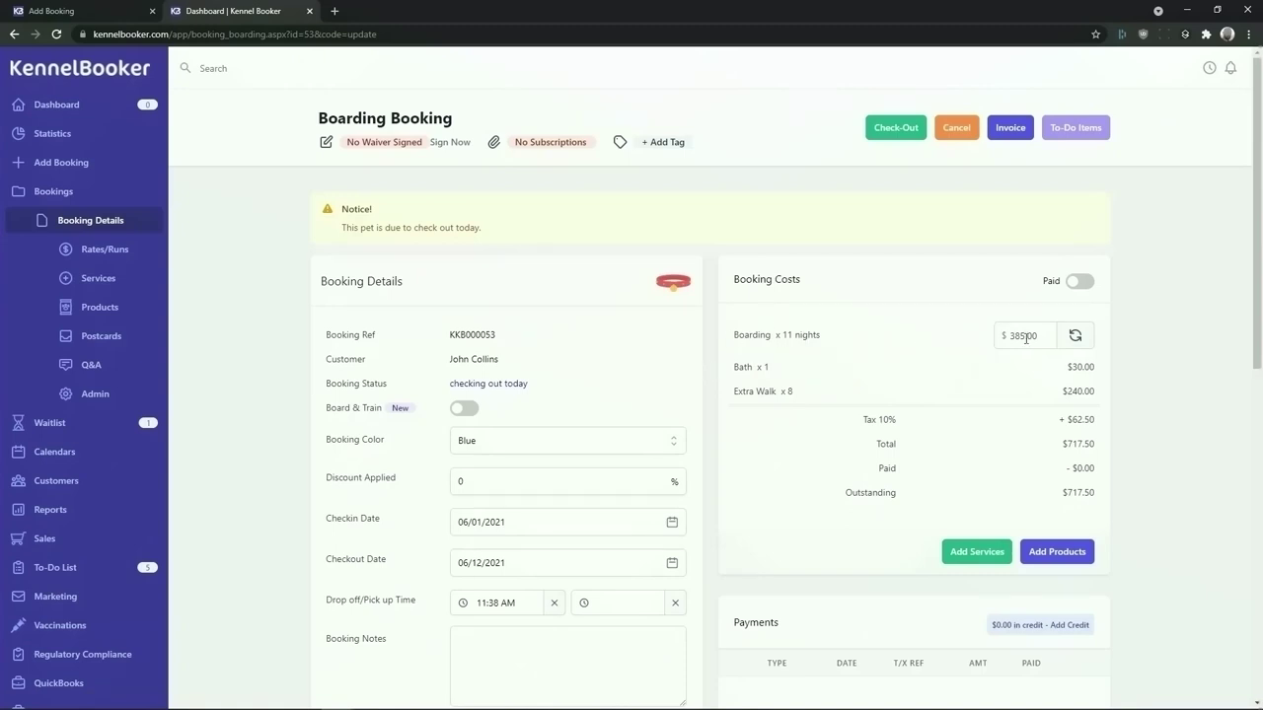
left_click_drag(1066, 492, 1099, 496)
Check Max out, recording the $717.50 payment as Cash
left_click(1103, 497)
left_click(888, 136)
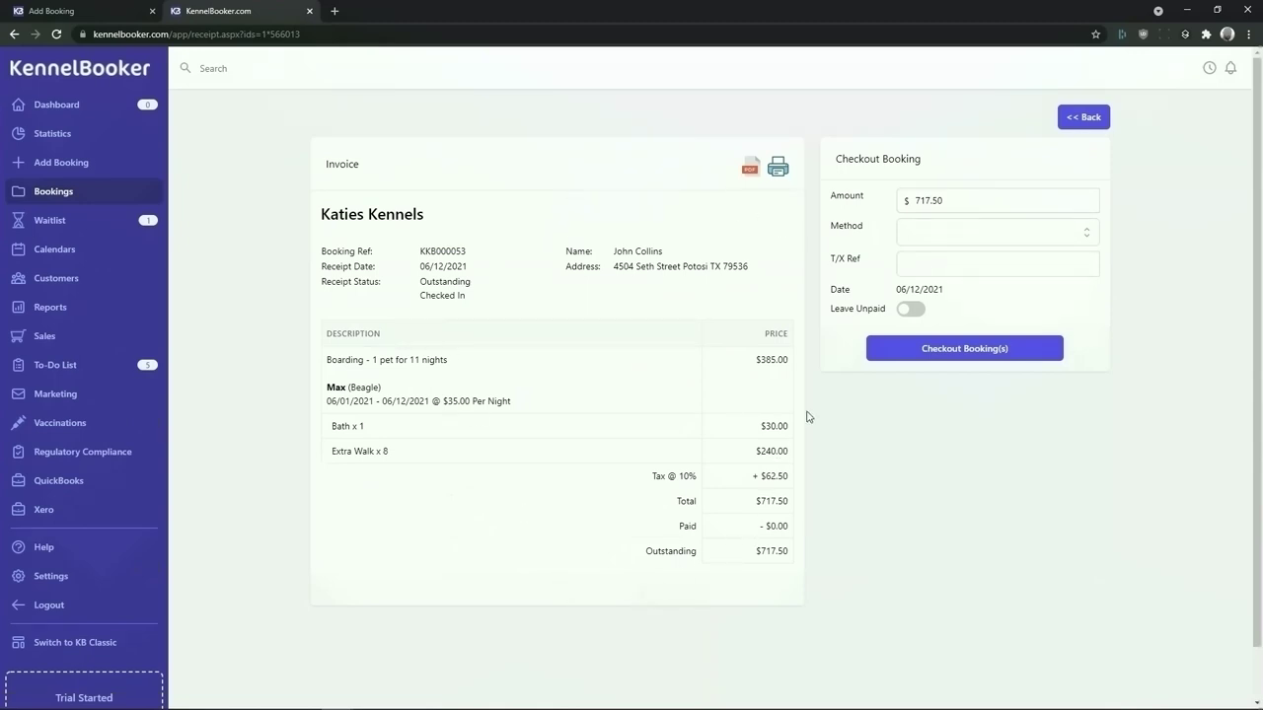
left_click(972, 242)
left_click(969, 280)
left_click(987, 350)
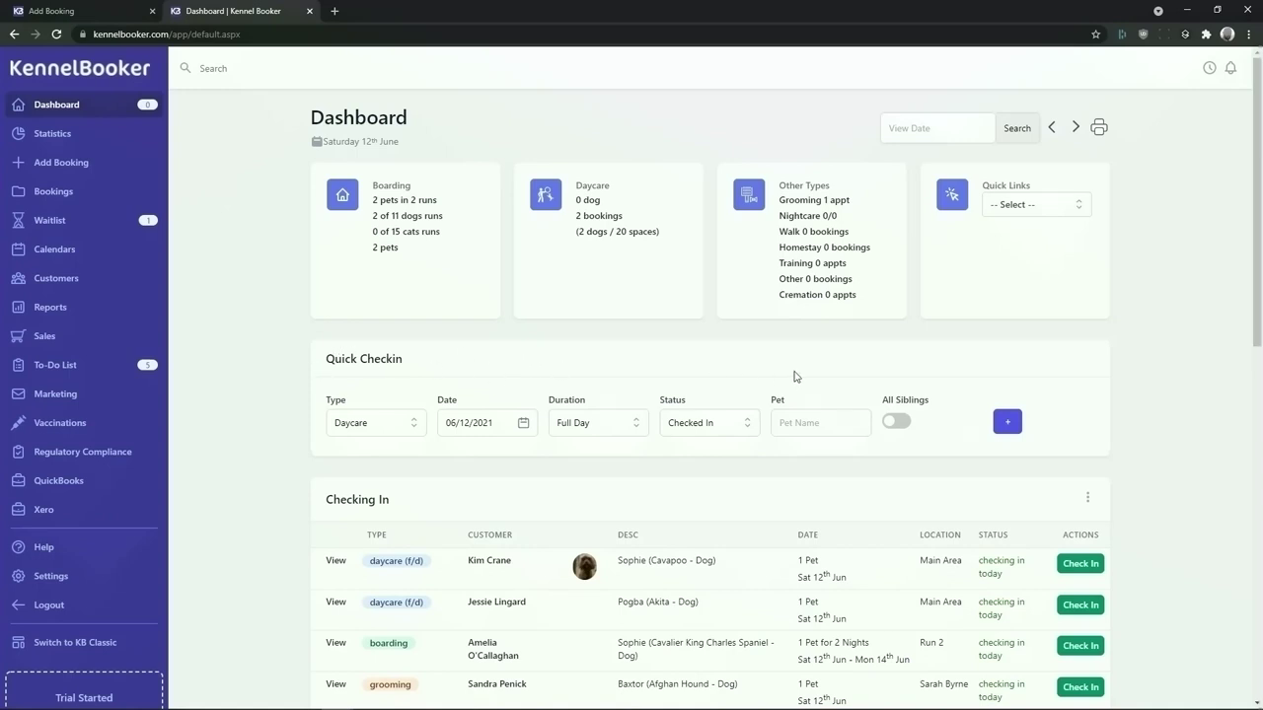
Add Sophie the Cavalier King Charles Spaniel to the Quick Checkin daycare list
left_click(819, 422)
type("Sophie")
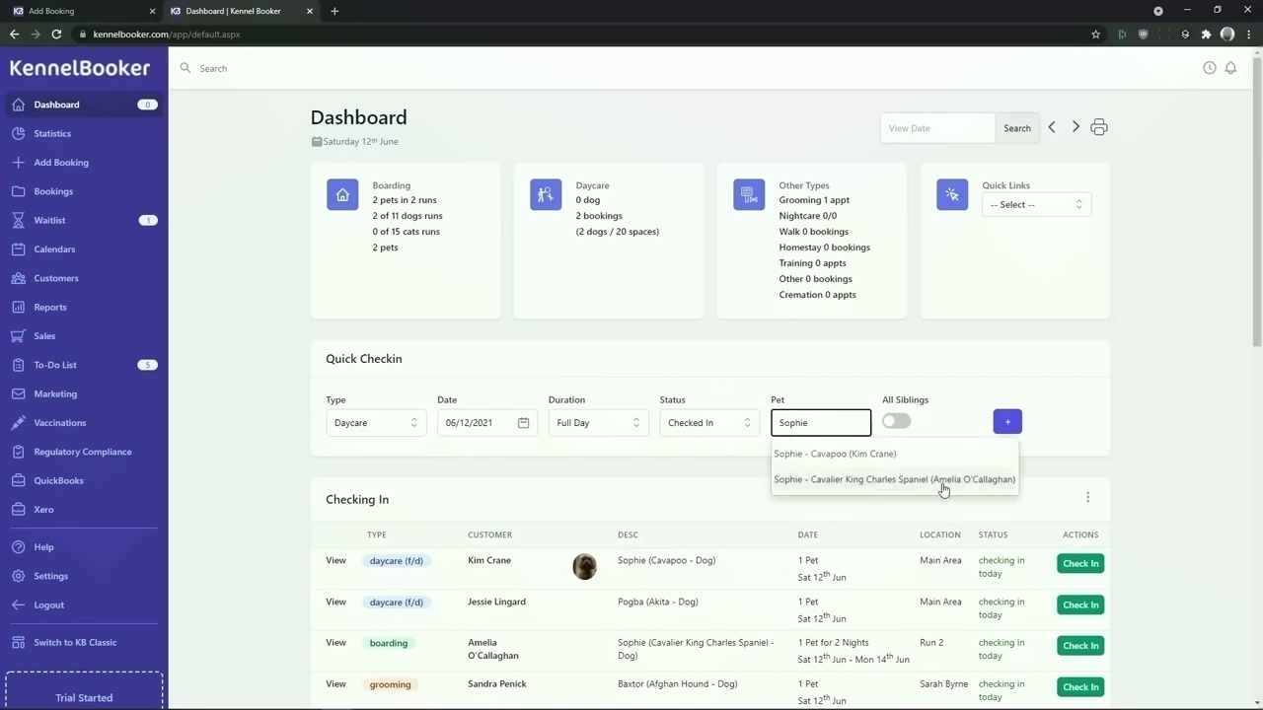
left_click(942, 484)
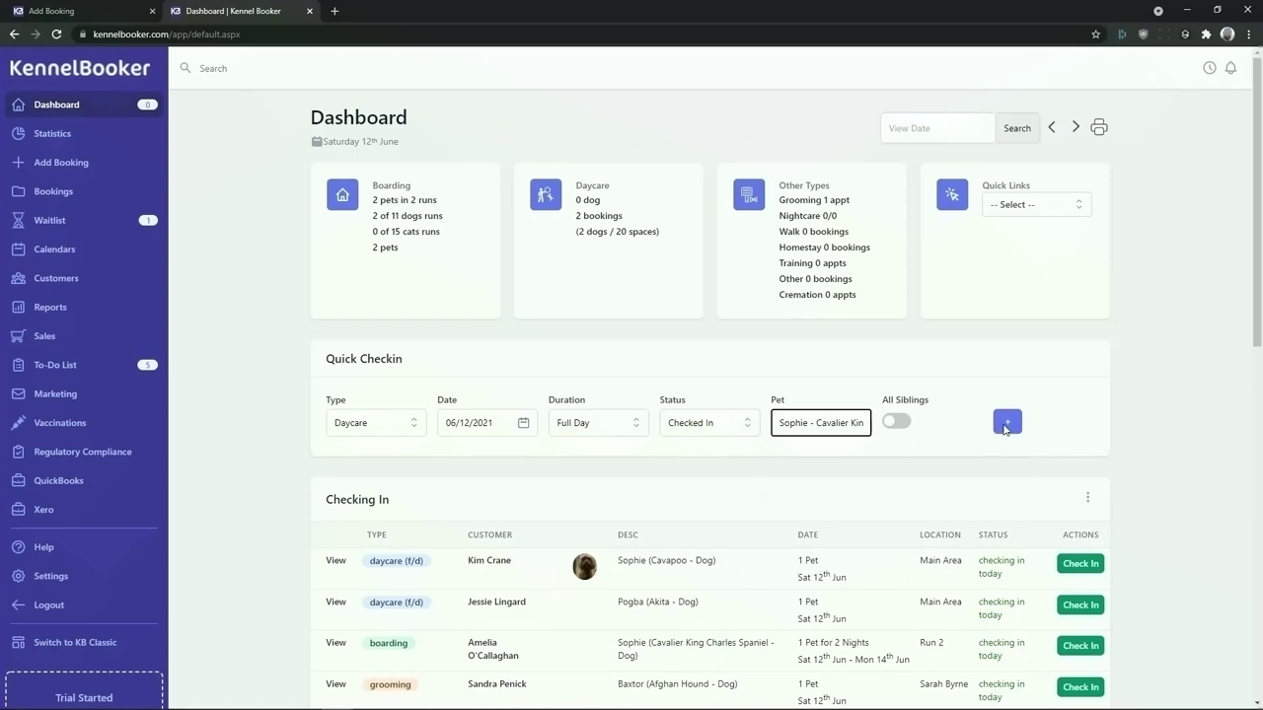
left_click(1005, 425)
Add Snowy the Cavadoodle and create both daycare check-in bookings
left_click(813, 424)
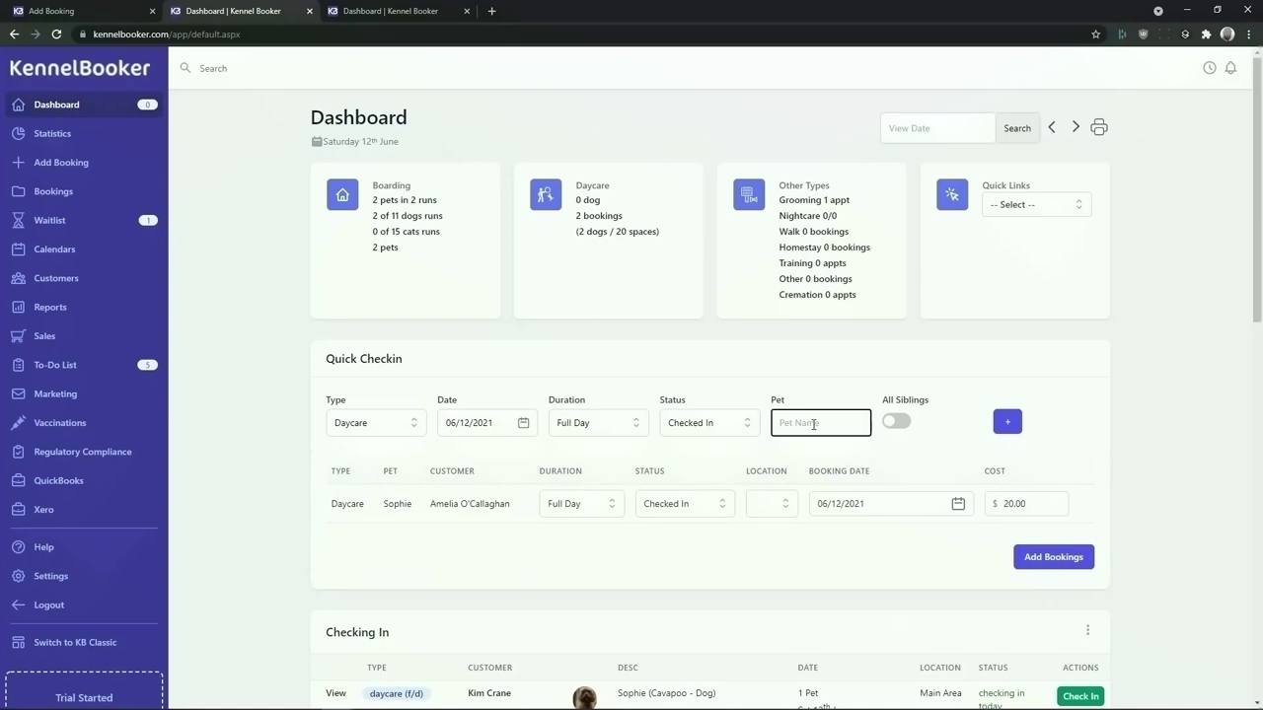
type("snow")
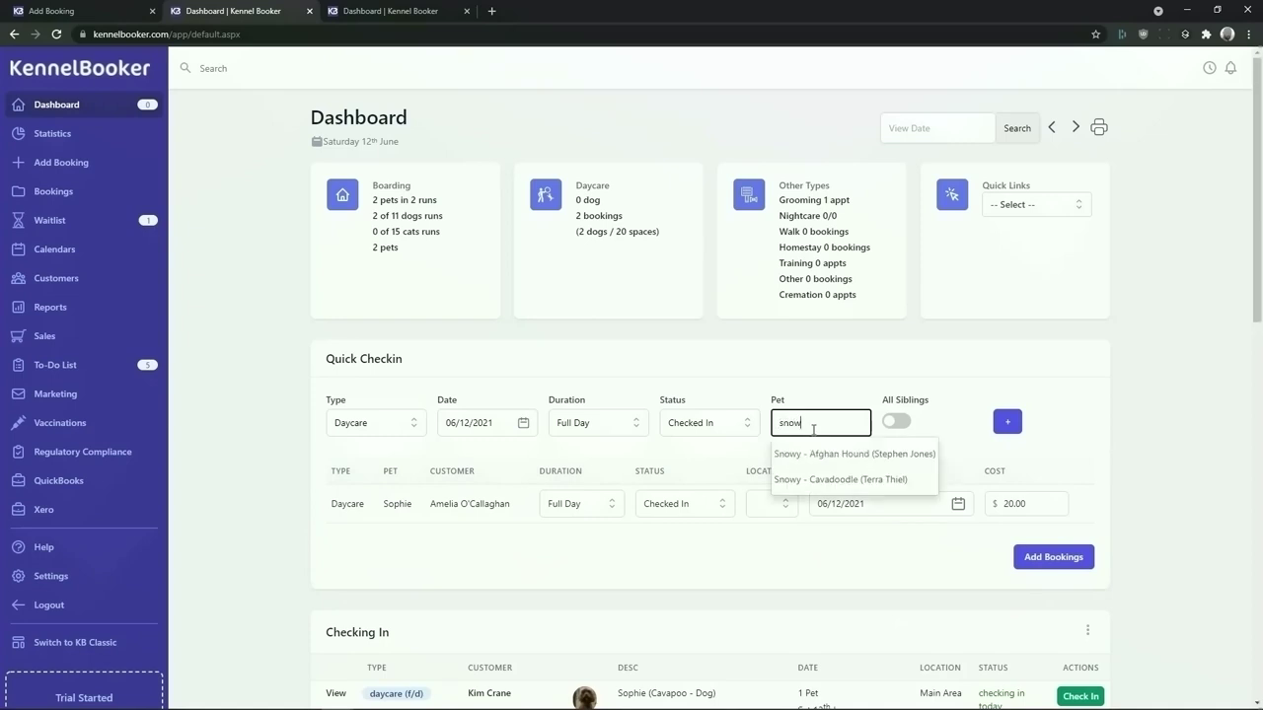
left_click(834, 479)
left_click(1004, 426)
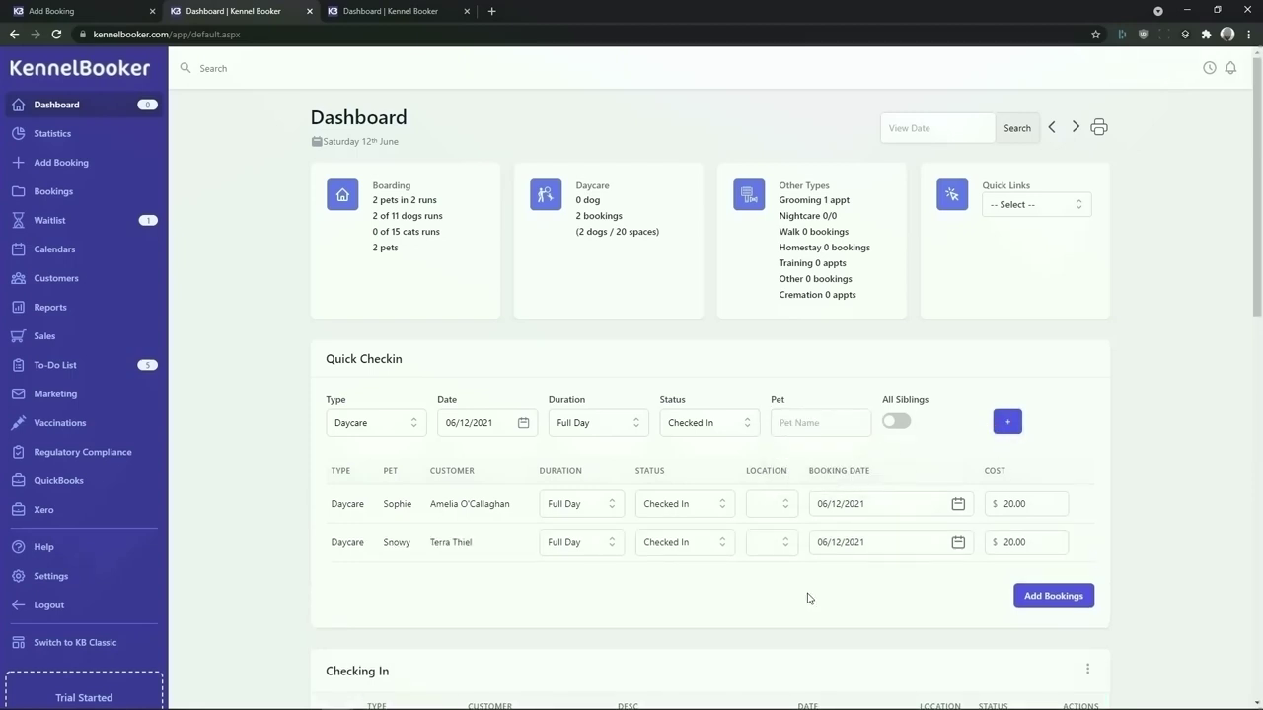
left_click(1043, 598)
scroll(731, 556, "down", 7)
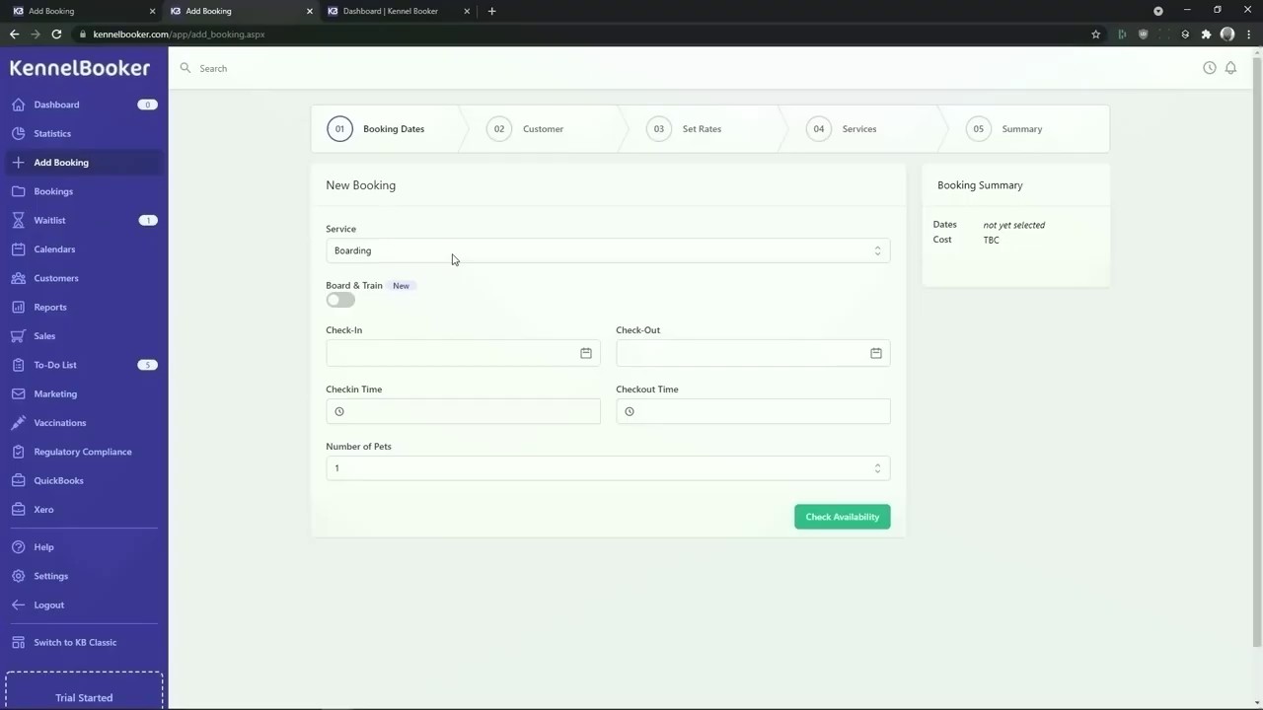
Make the new booking a Daycare with Reoccurring duration
left_click(452, 260)
left_click(446, 283)
left_click(434, 308)
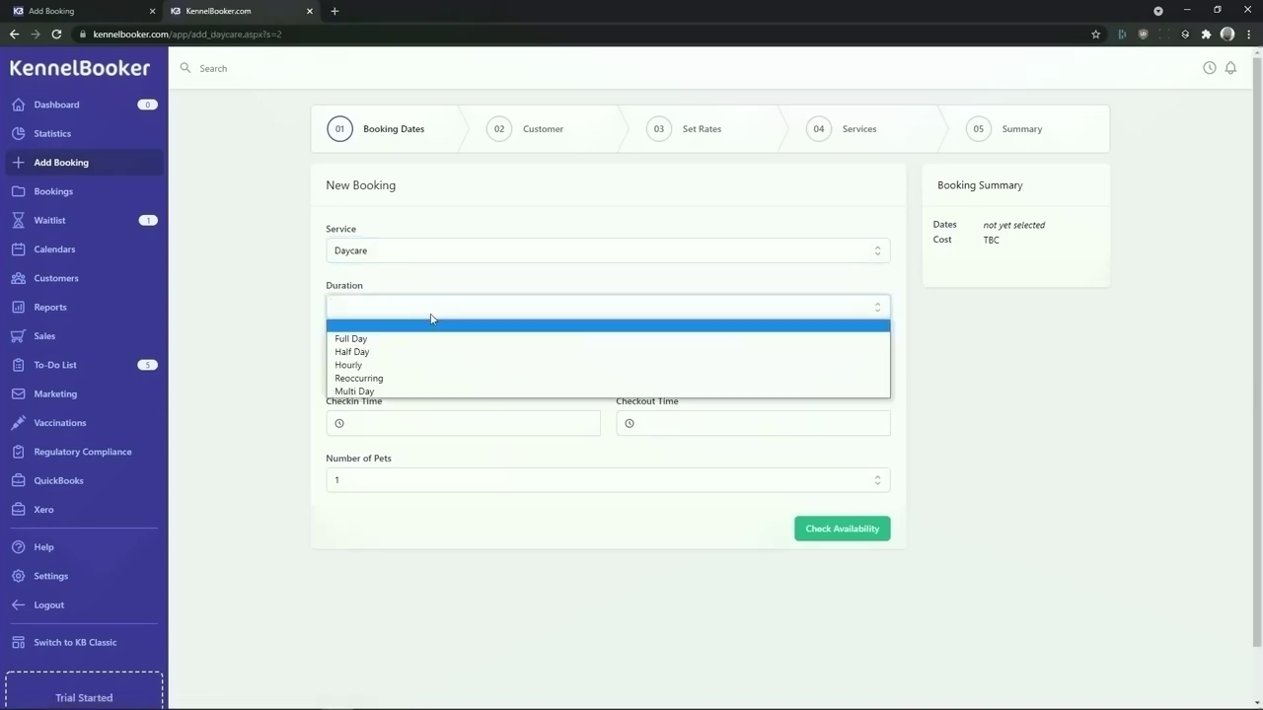
left_click(436, 378)
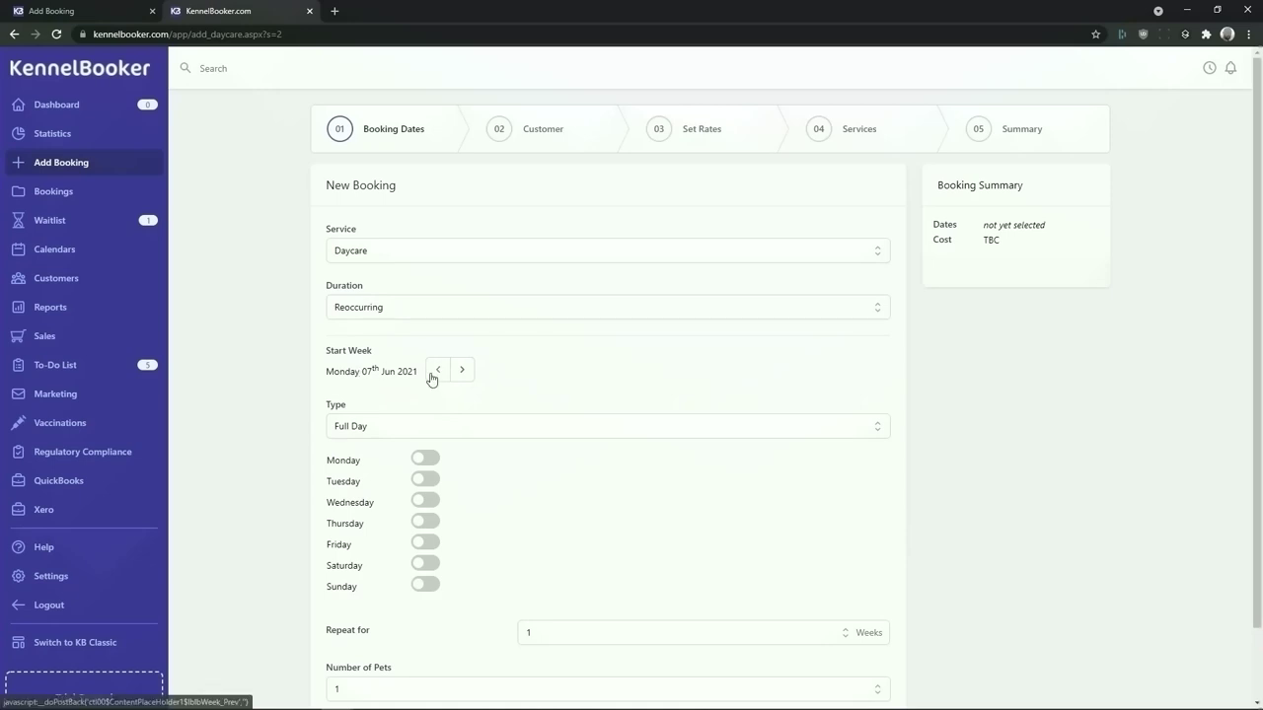
Set the daycare to recur every Monday and Wednesday for 156 weeks
left_click(425, 460)
left_click(425, 502)
scroll(662, 544, "down", 1)
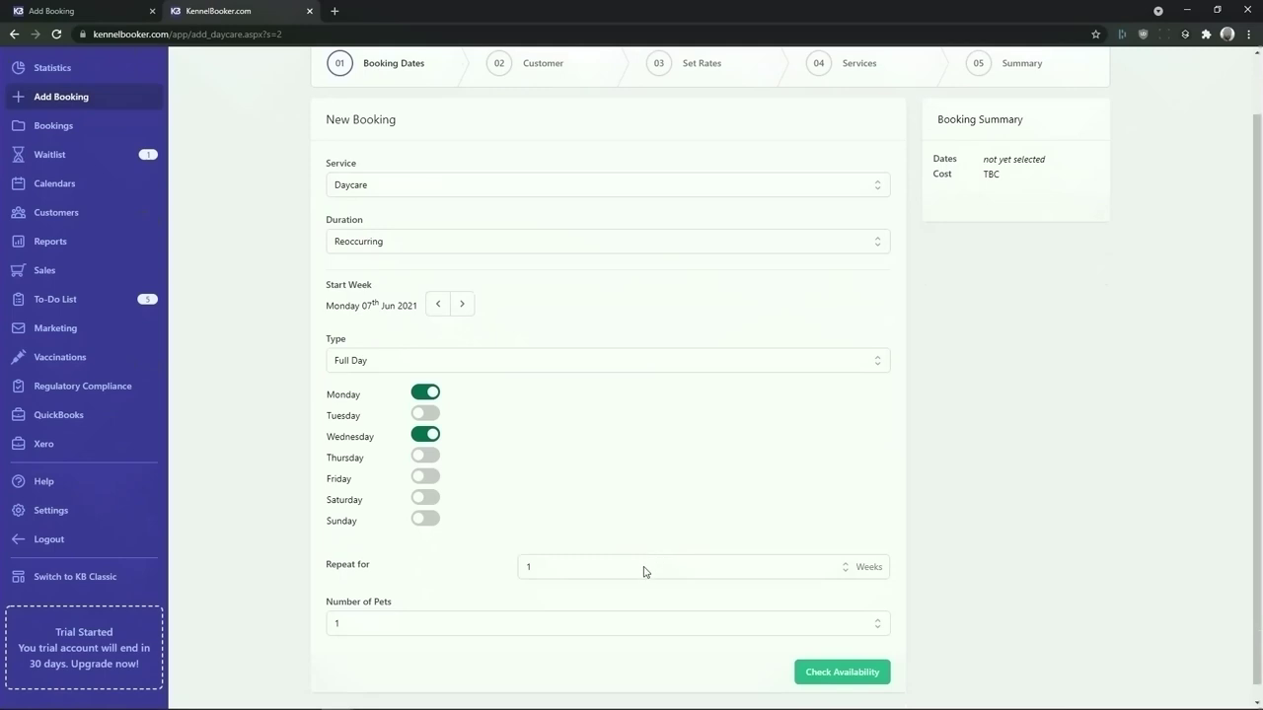
left_click(643, 570)
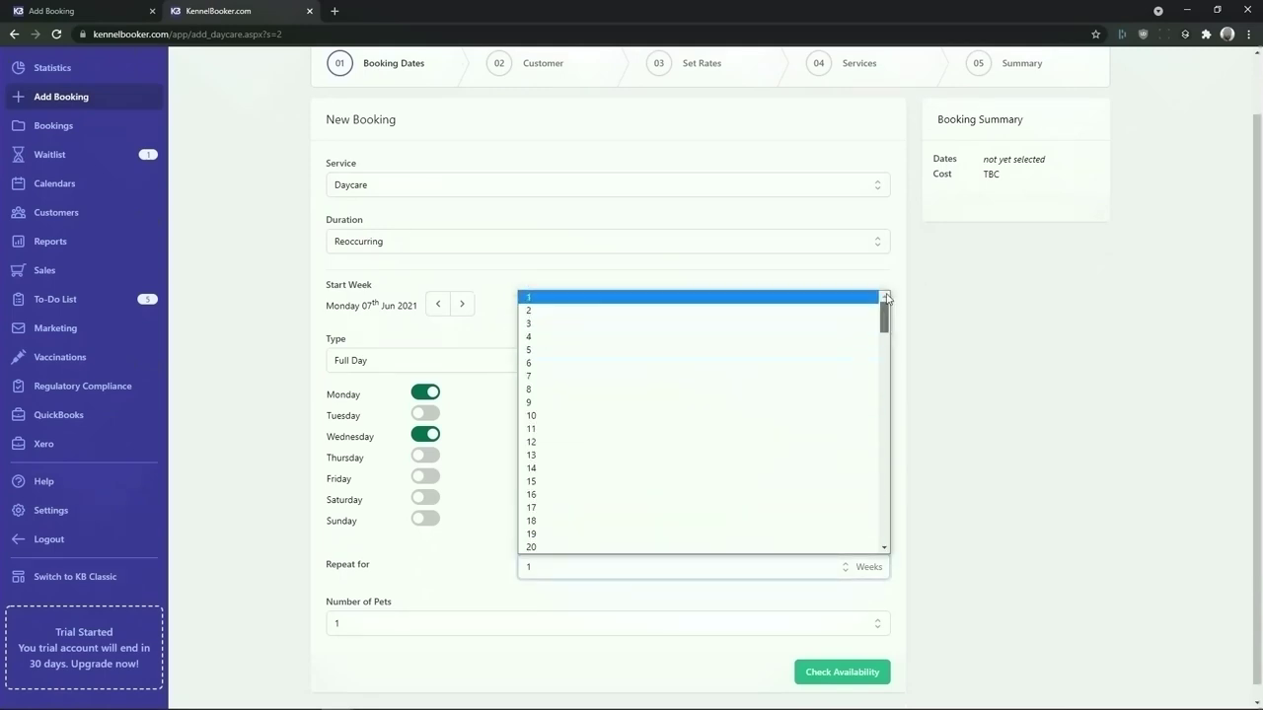
left_click_drag(885, 313, 883, 537)
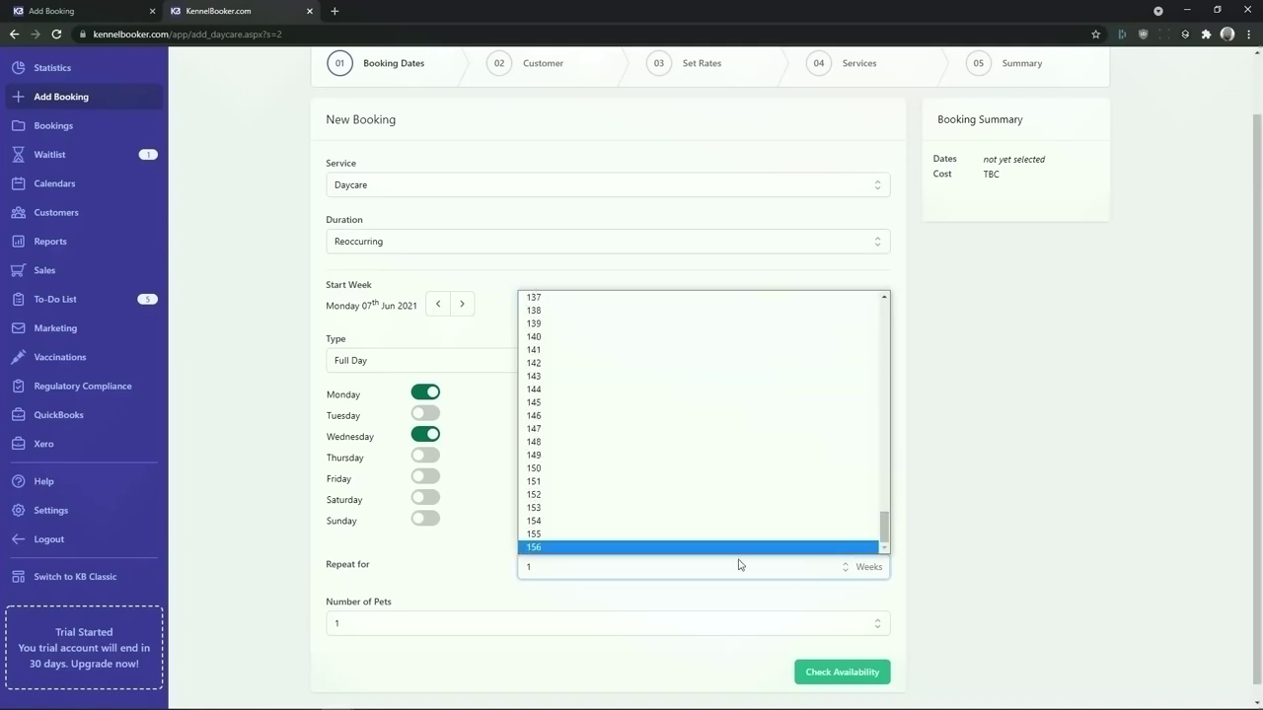
left_click(612, 548)
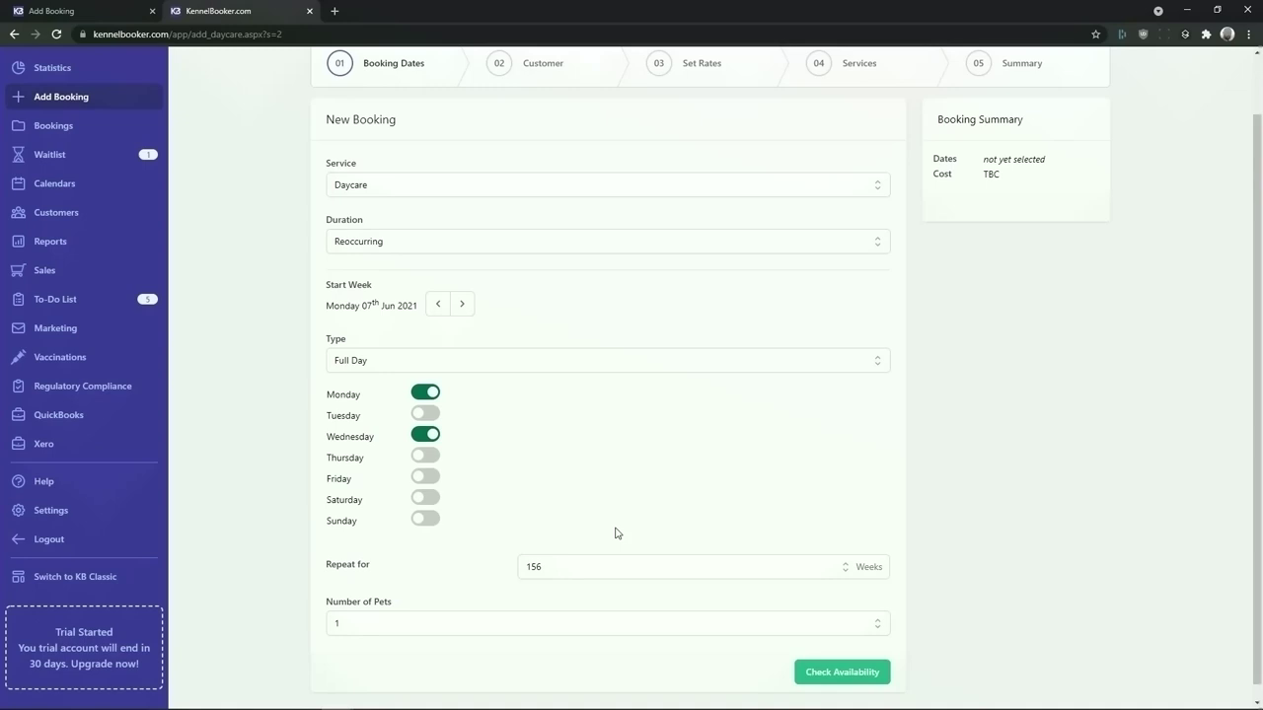
left_click(603, 244)
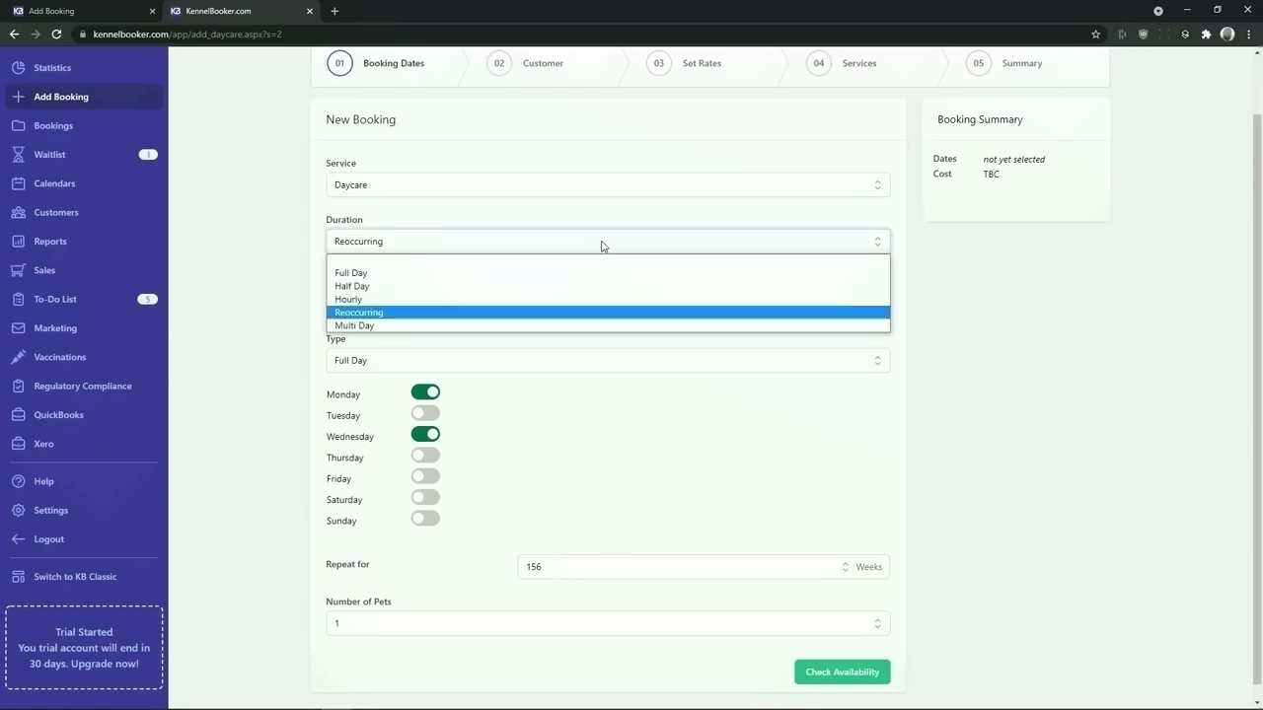
Switch the duration to Multi Day and book Mon 14 Jun as a full day
left_click(452, 327)
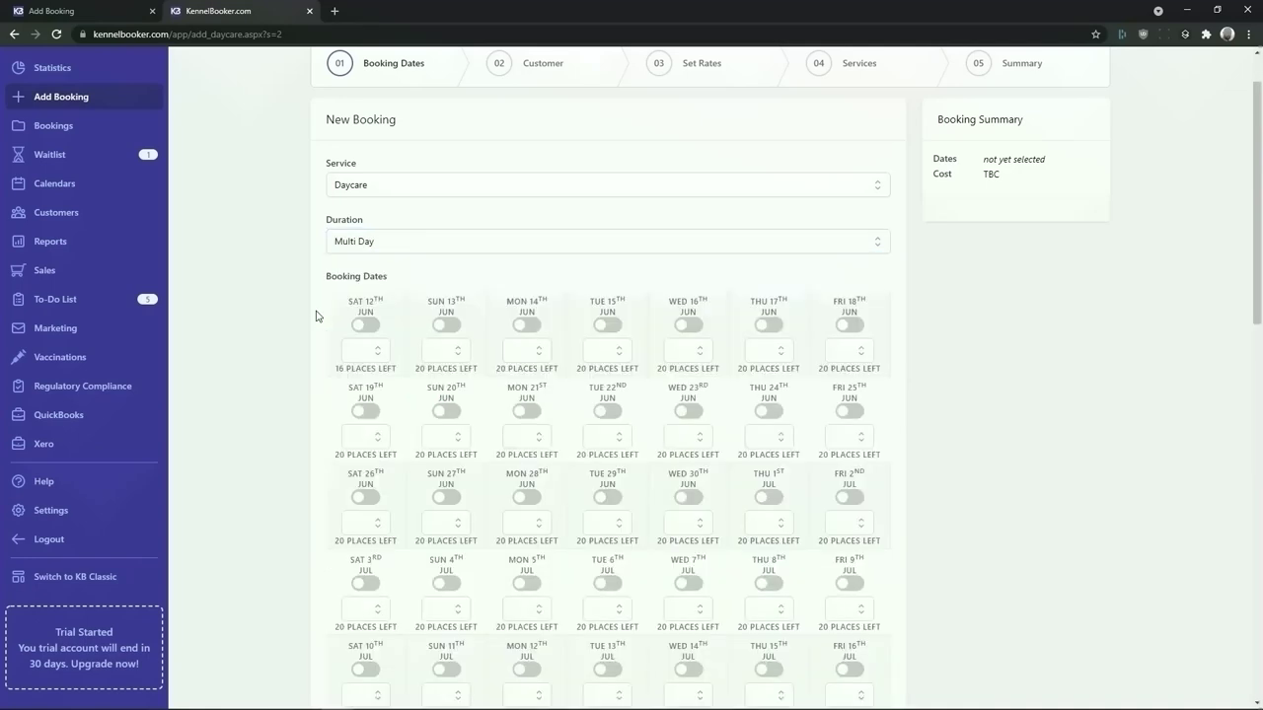
left_click(528, 325)
left_click(532, 351)
left_click(537, 382)
Add Tue 22 Jun as a half day and Wed 30 Jun as a full day, then check availability
left_click(608, 439)
left_click(605, 481)
left_click(607, 412)
left_click(689, 498)
left_click(697, 525)
left_click(695, 554)
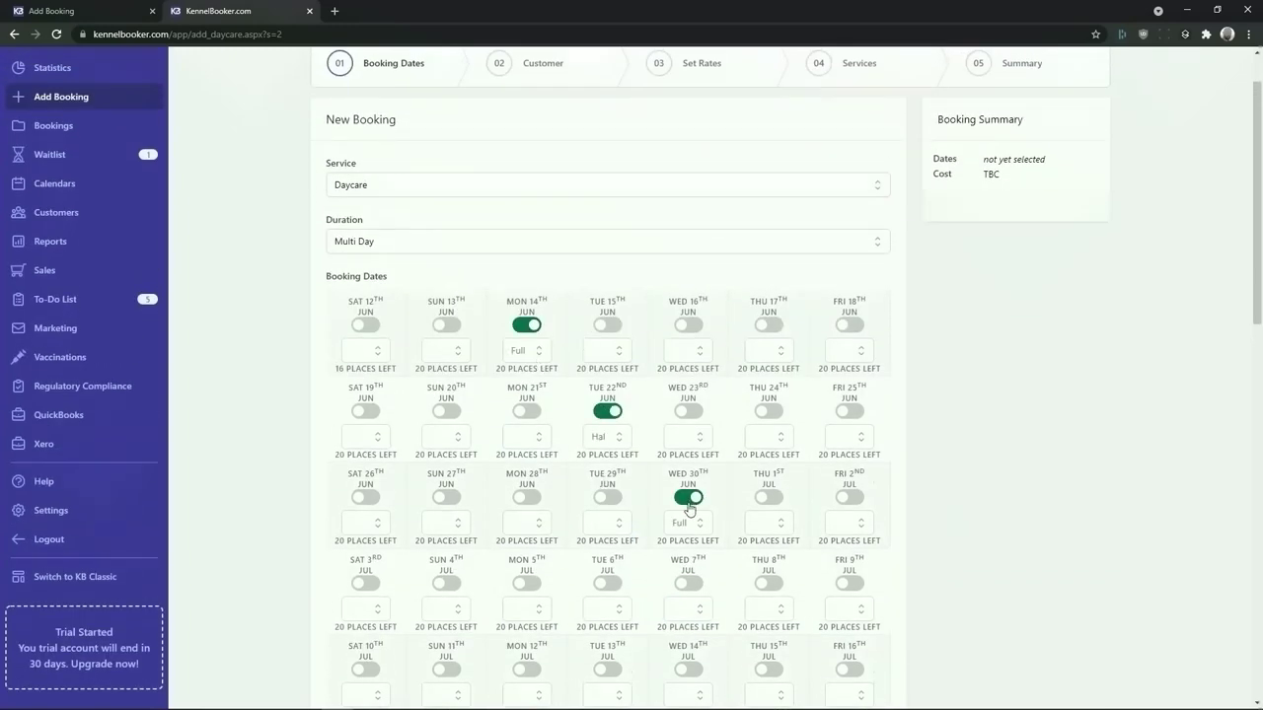
scroll(688, 508, "down", 15)
left_click(856, 658)
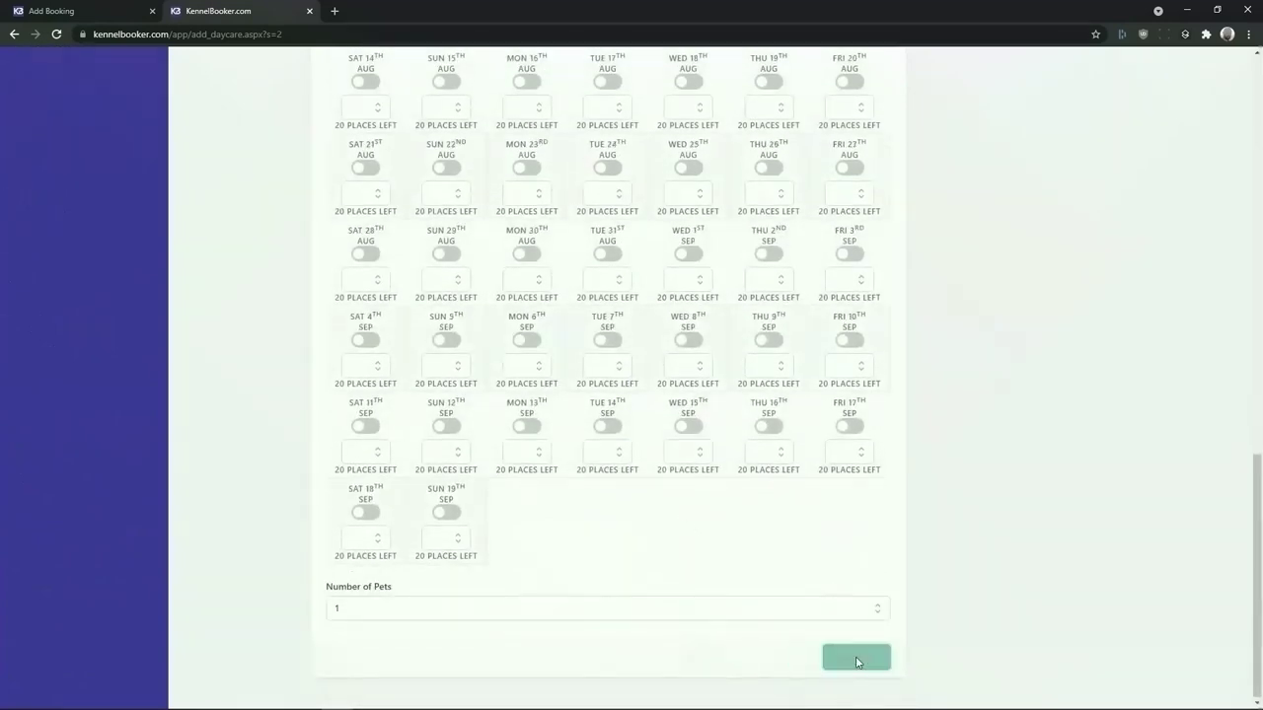
Assign the booking to Max the Beagle's owner via first-name search and reach the $50.00 Summary
left_click(427, 187)
type("john")
key("Return")
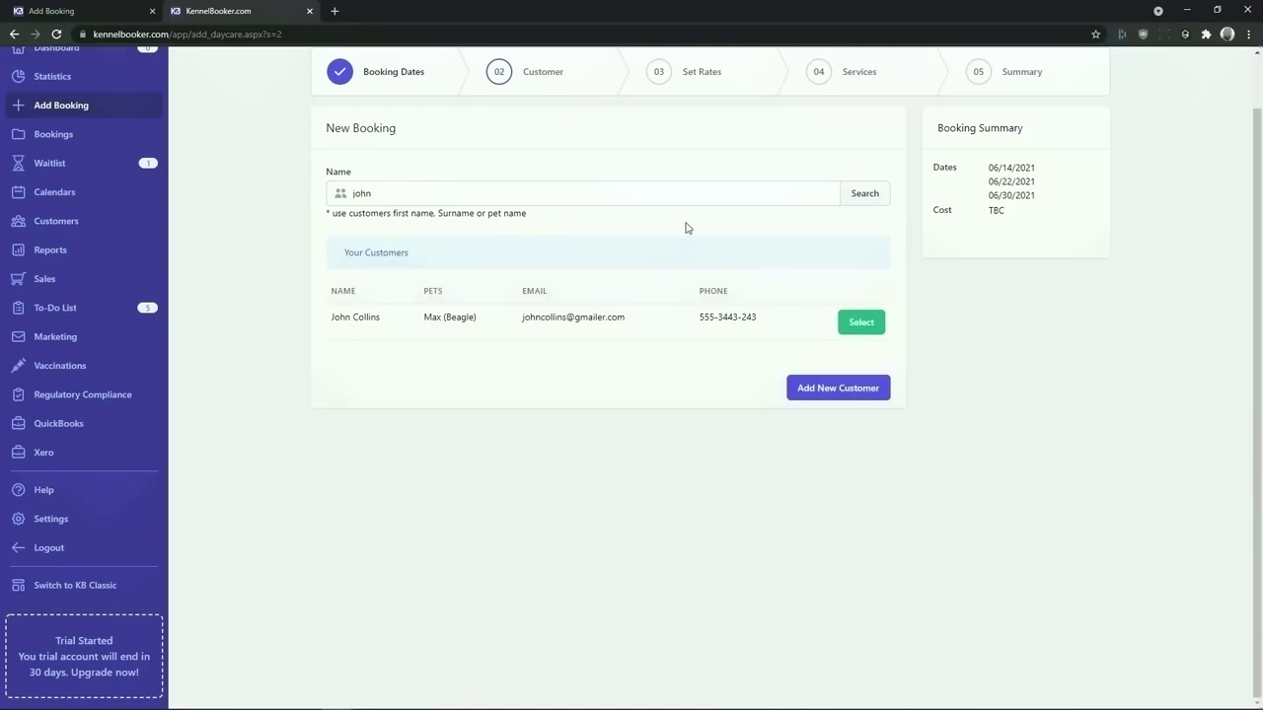
left_click(860, 323)
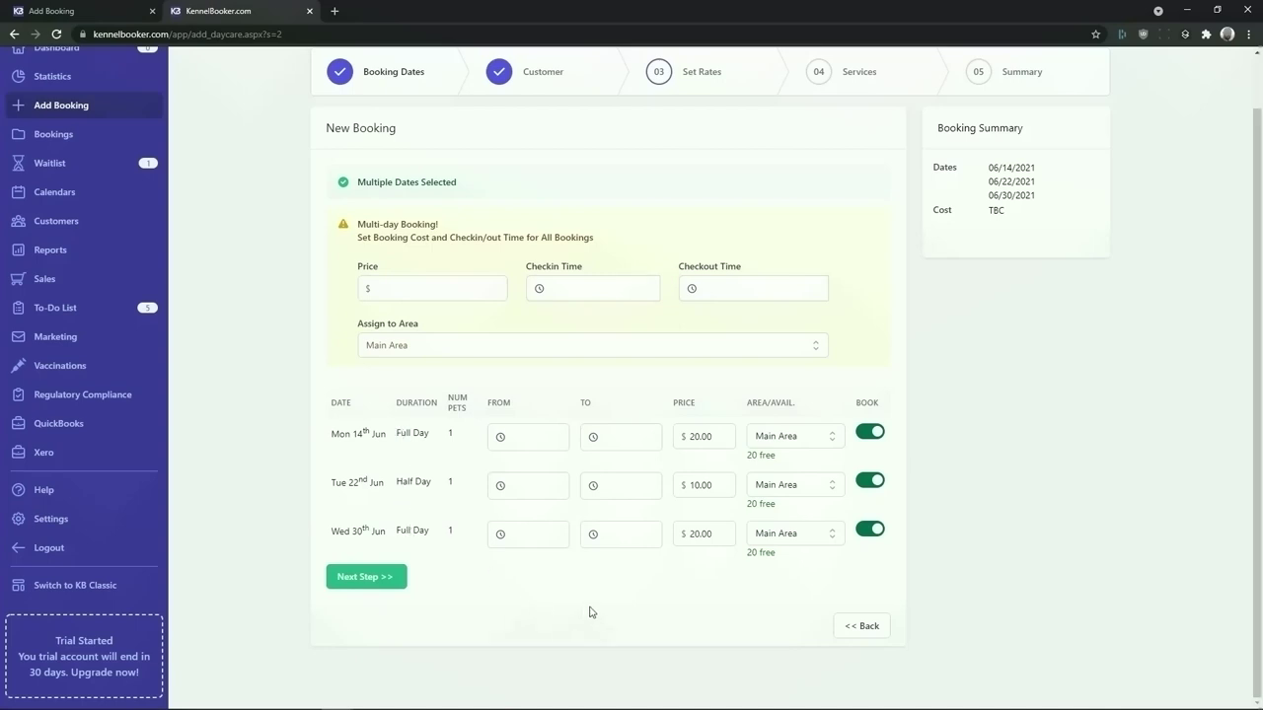
left_click(374, 577)
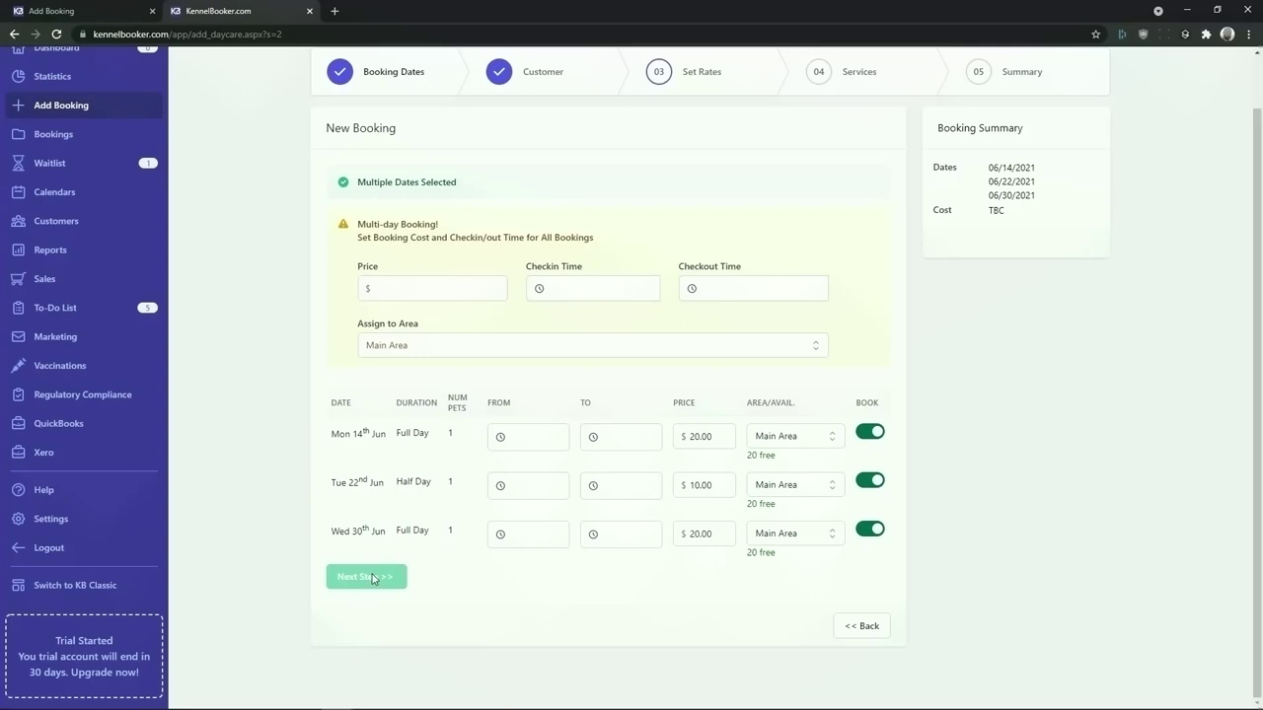
left_click(367, 579)
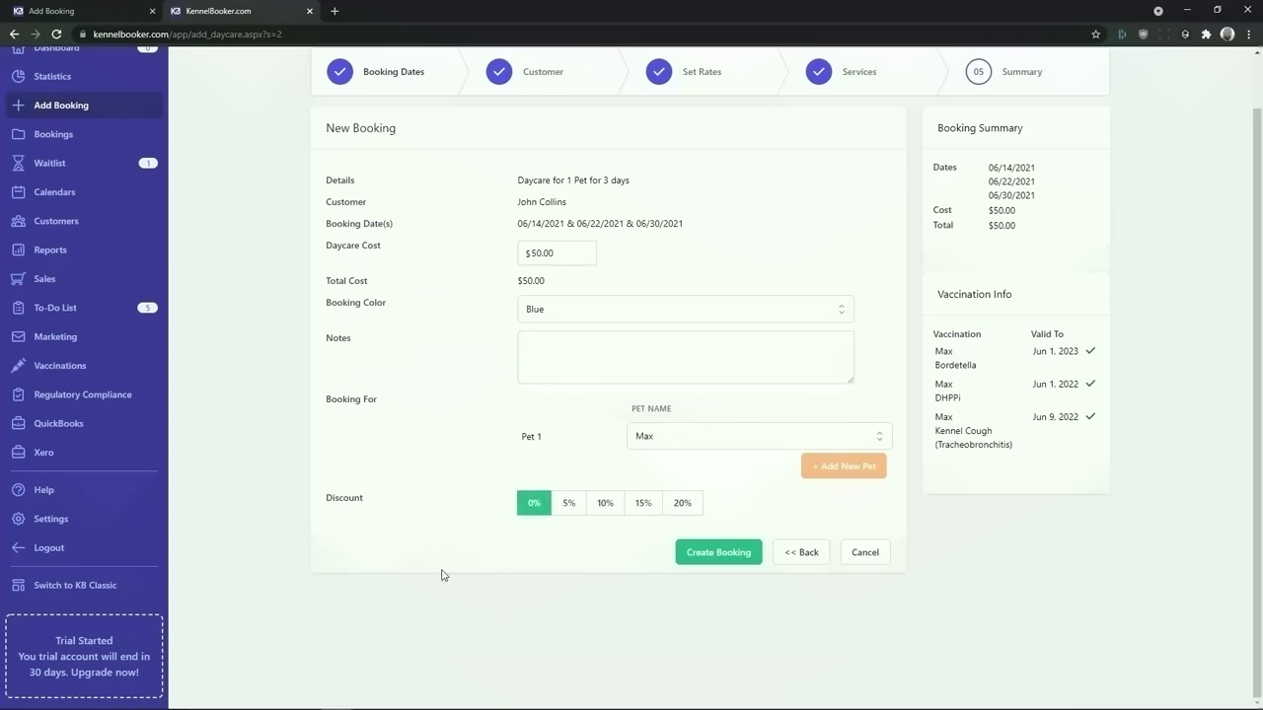
Create the three-day daycare booking from the Summary step
left_click(720, 552)
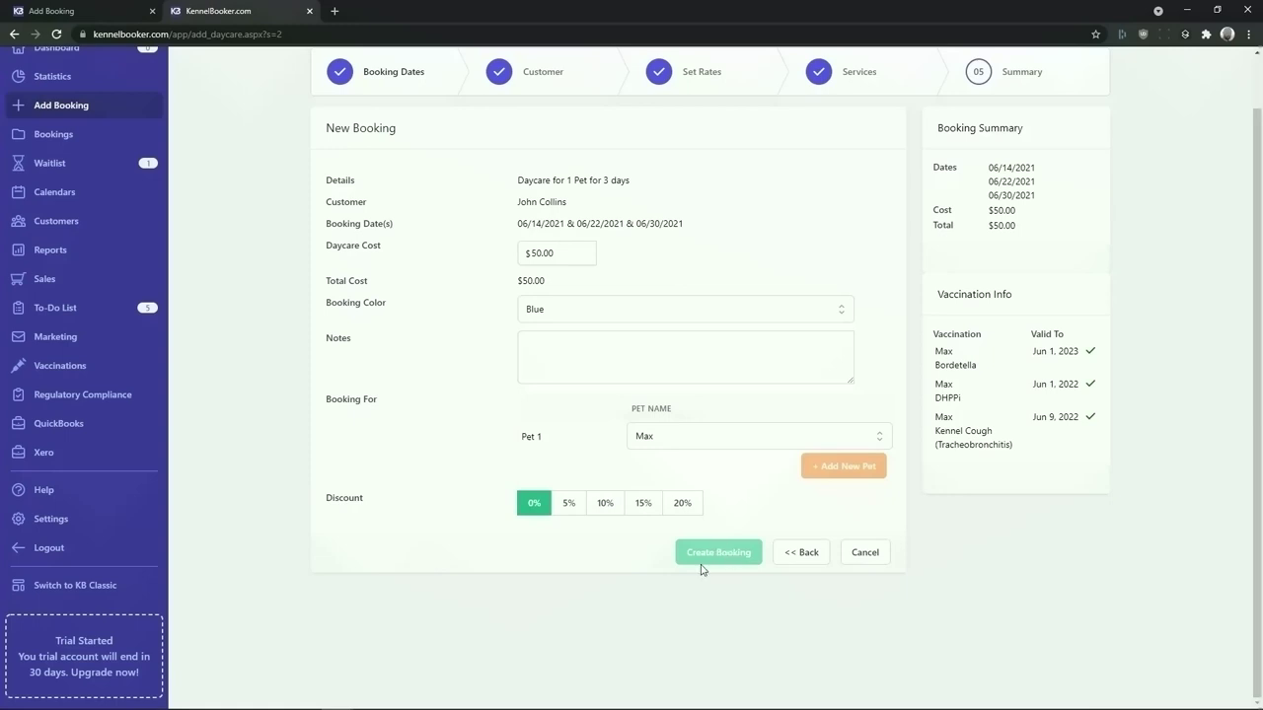
left_click(718, 552)
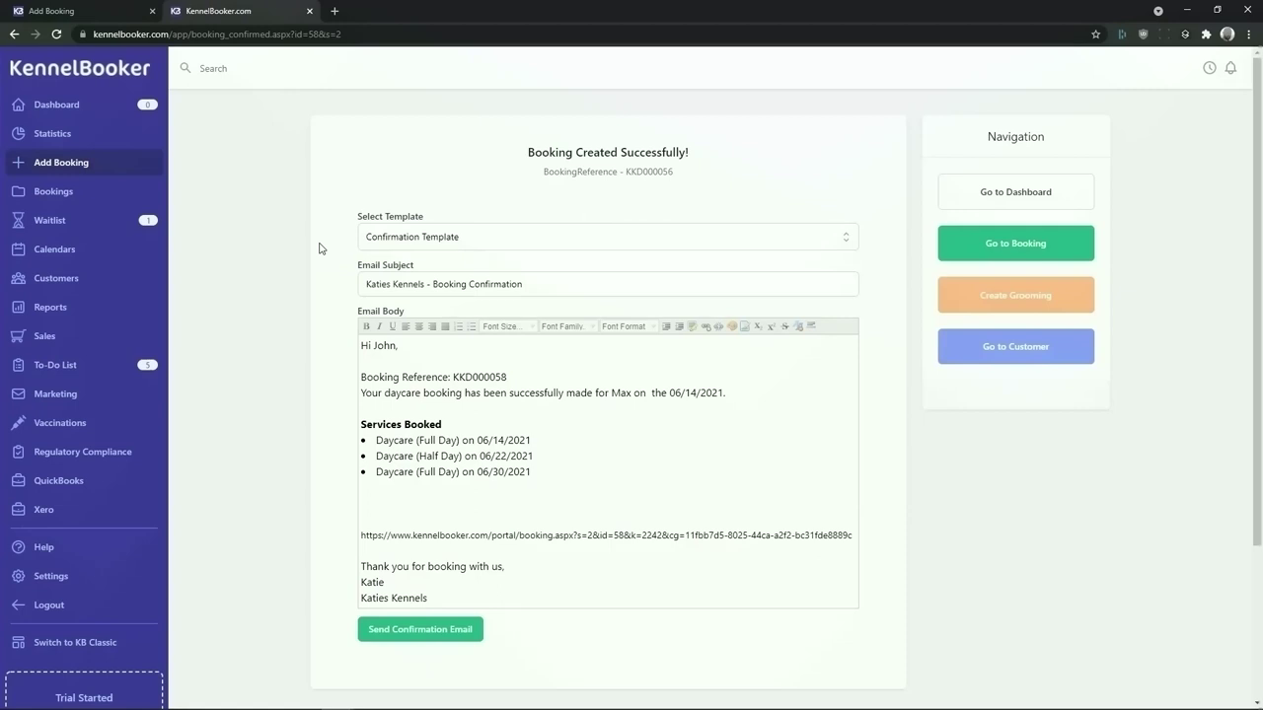
Send the daycare confirmation email and start a Grooming booking for Mon 14 Jun 2021
left_click(444, 634)
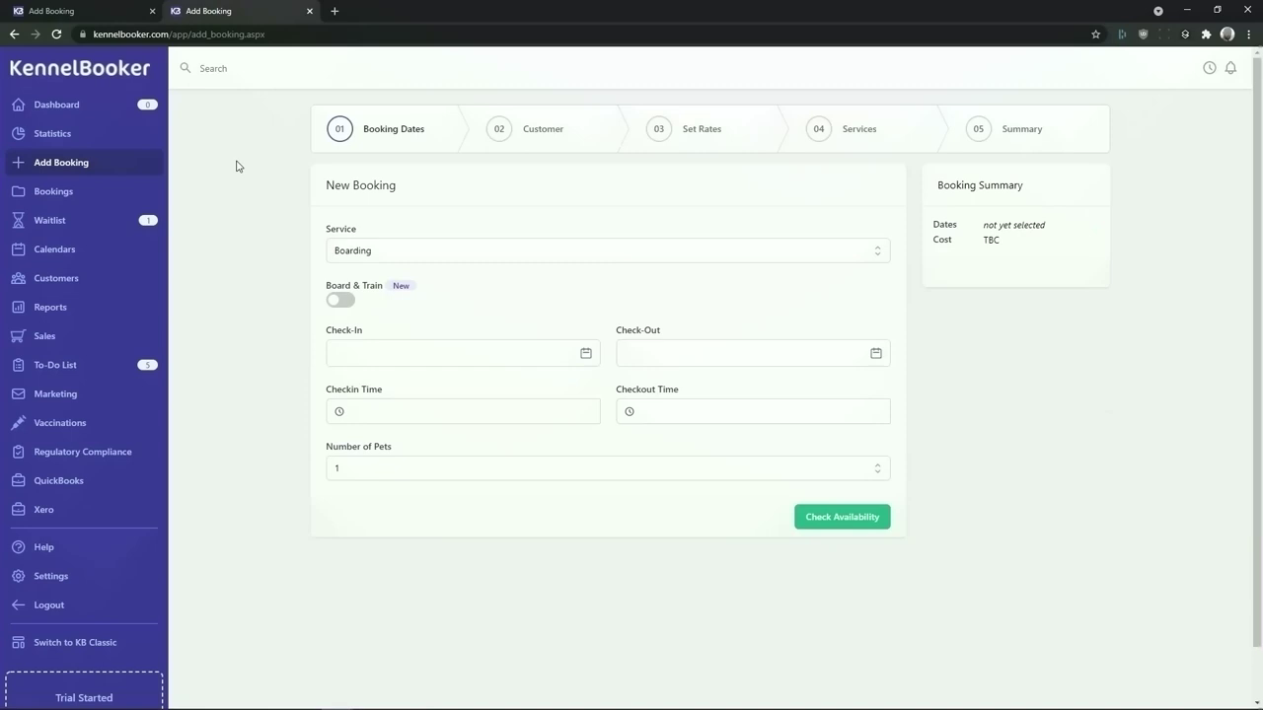
left_click(460, 255)
left_click(457, 309)
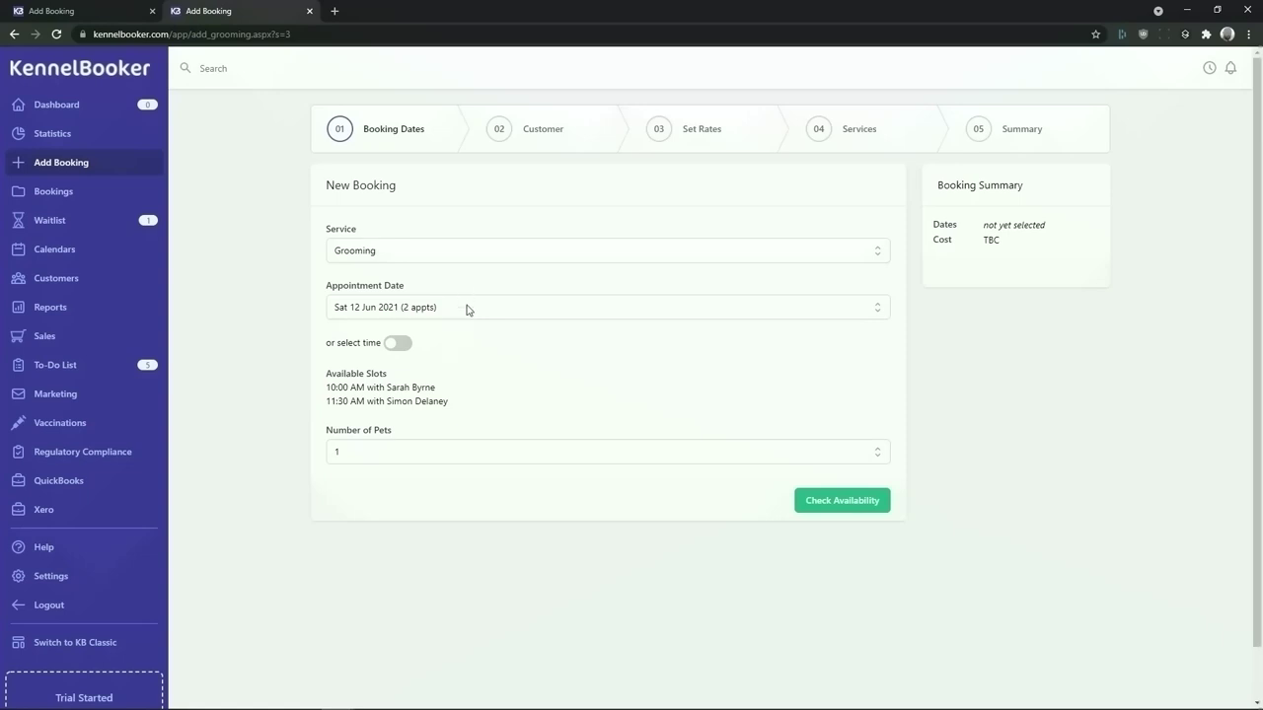
left_click(467, 309)
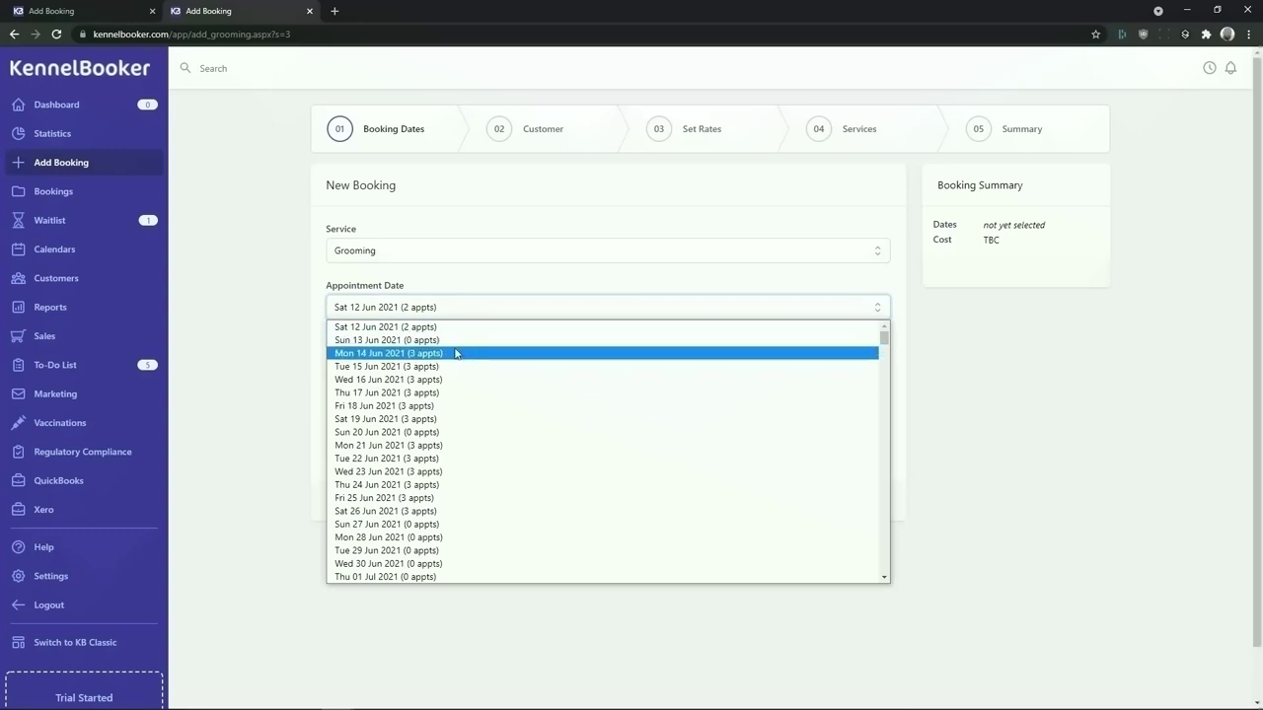
left_click(456, 354)
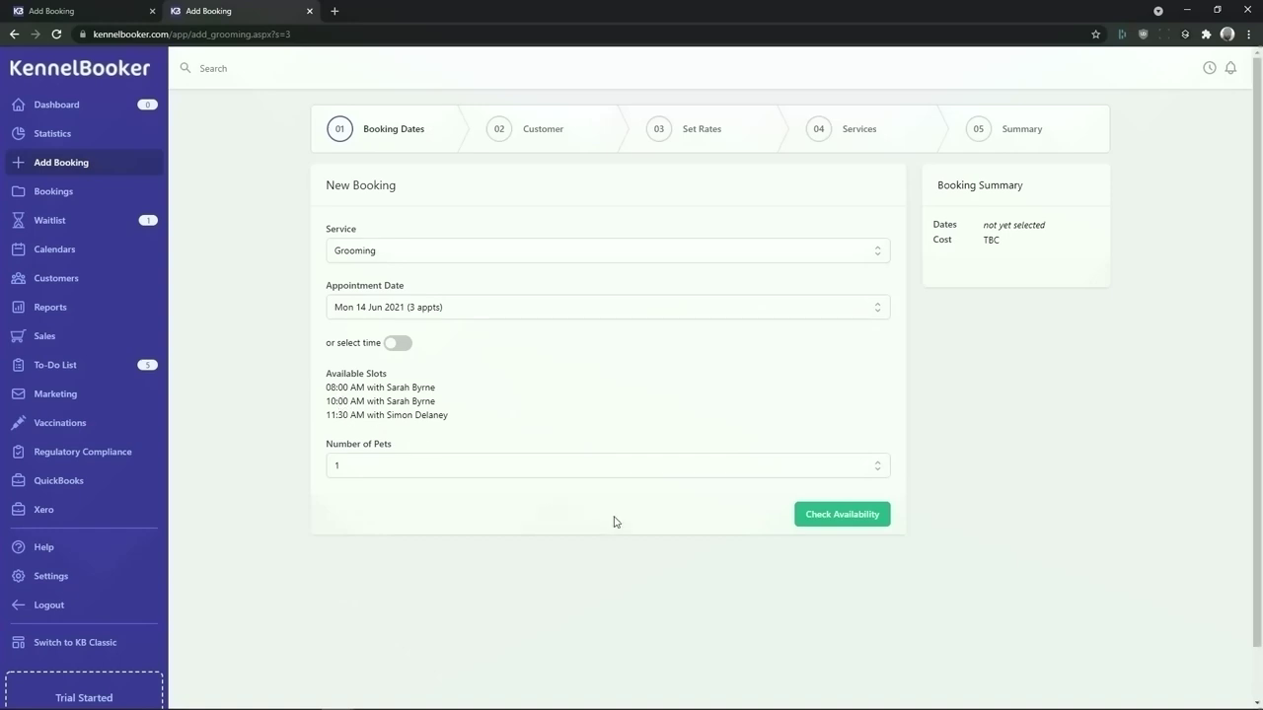
Check grooming availability and select the customer and their pet Max (Dog)
left_click(842, 516)
left_click(464, 252)
type("john")
key("Return")
left_click(860, 379)
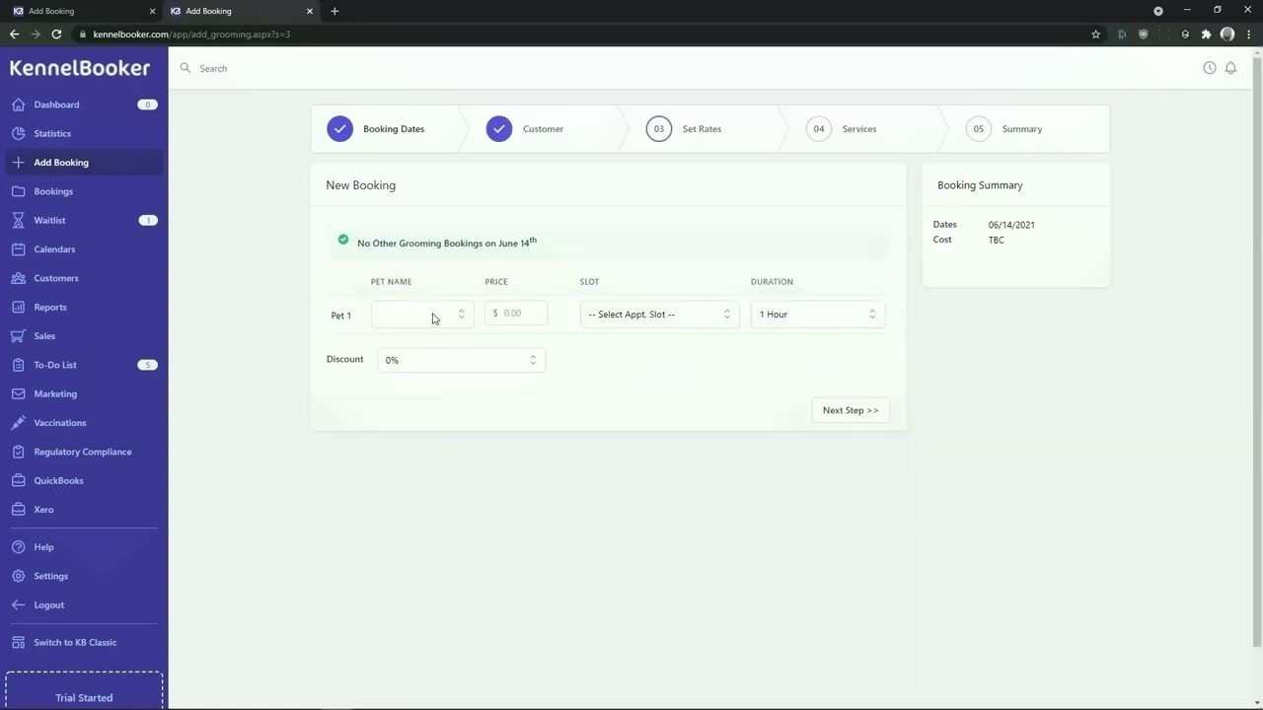
left_click(437, 315)
left_click(437, 349)
Book the 10:00 AM slot at $90 with a 10% discount
left_click(682, 312)
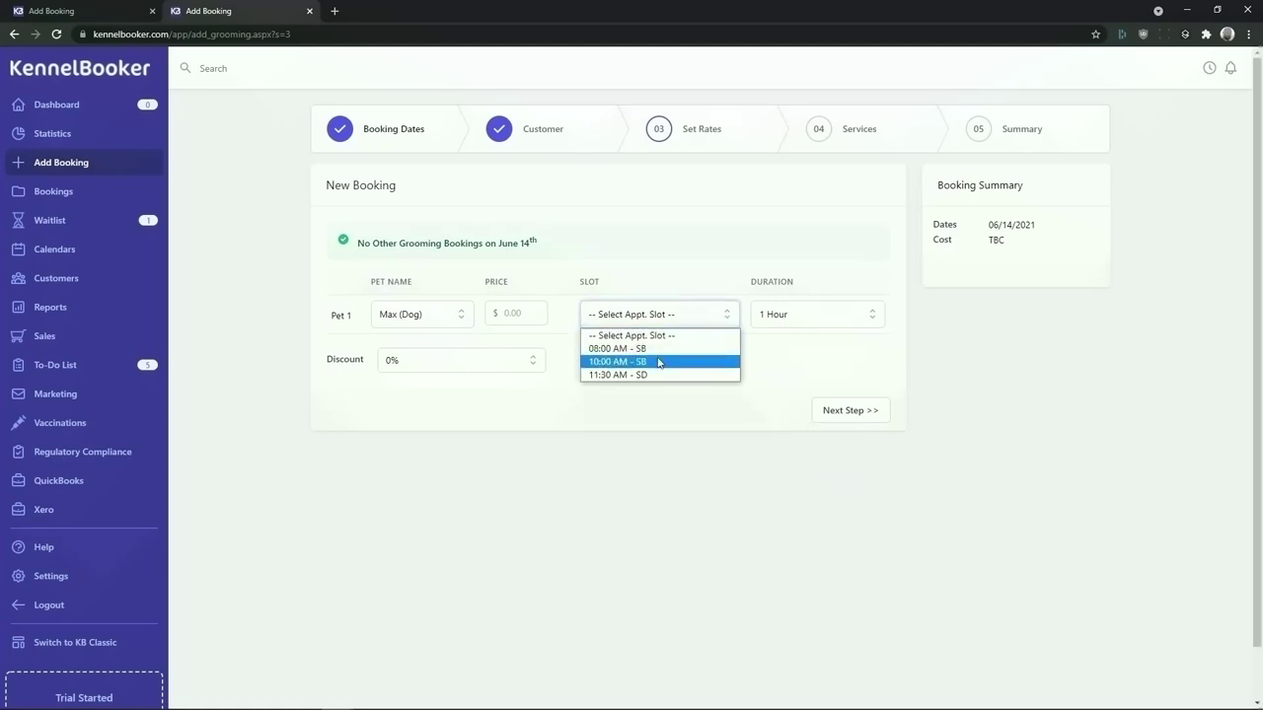
left_click(658, 363)
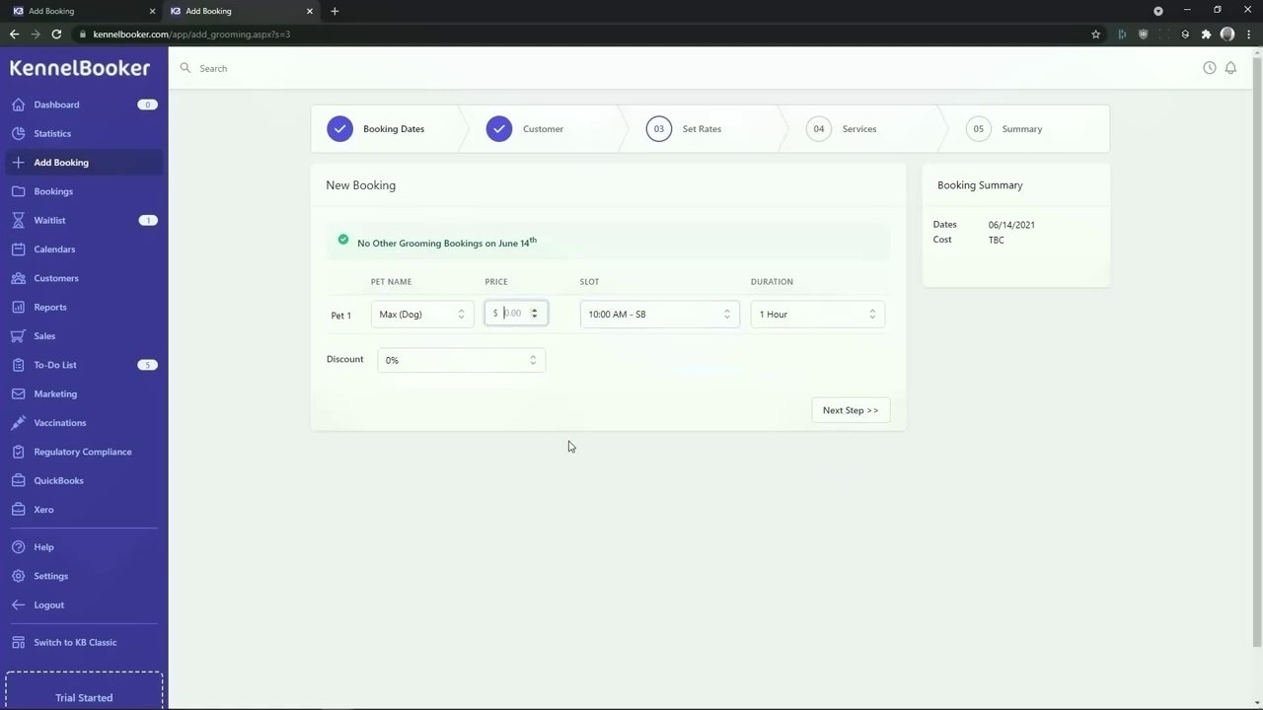
type("90")
left_click(705, 390)
left_click(511, 363)
left_click(485, 405)
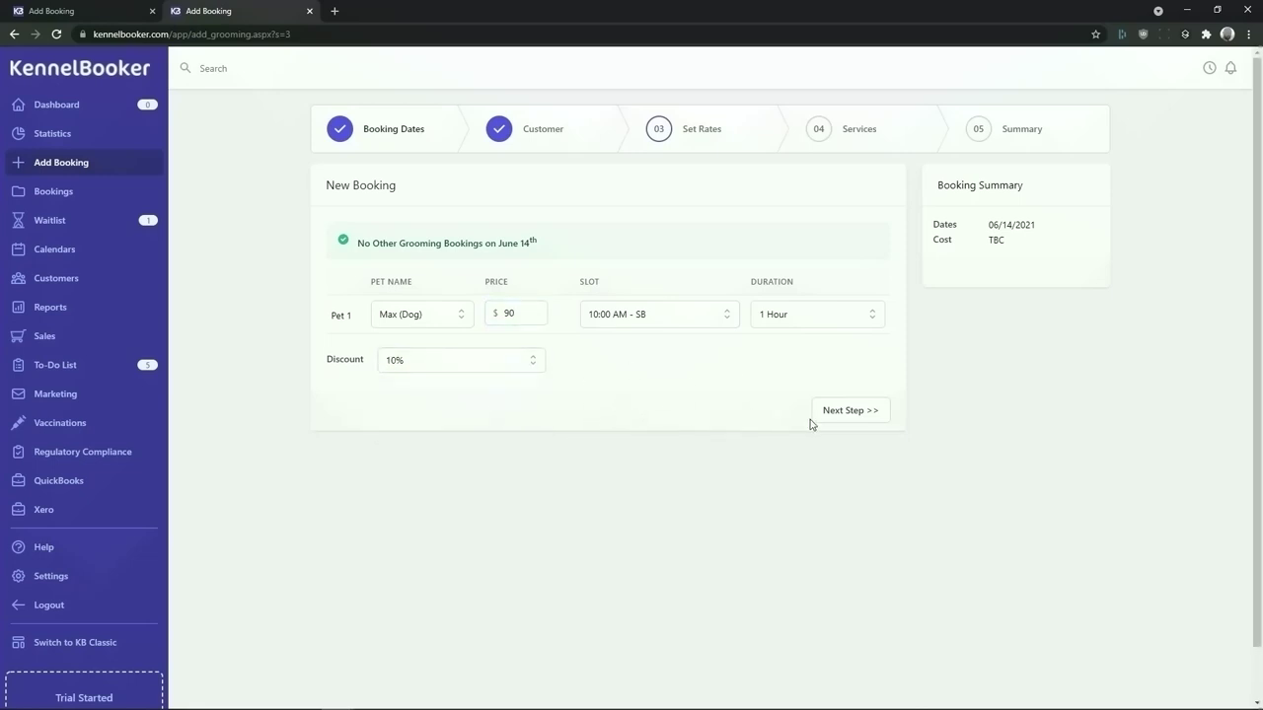
left_click(844, 419)
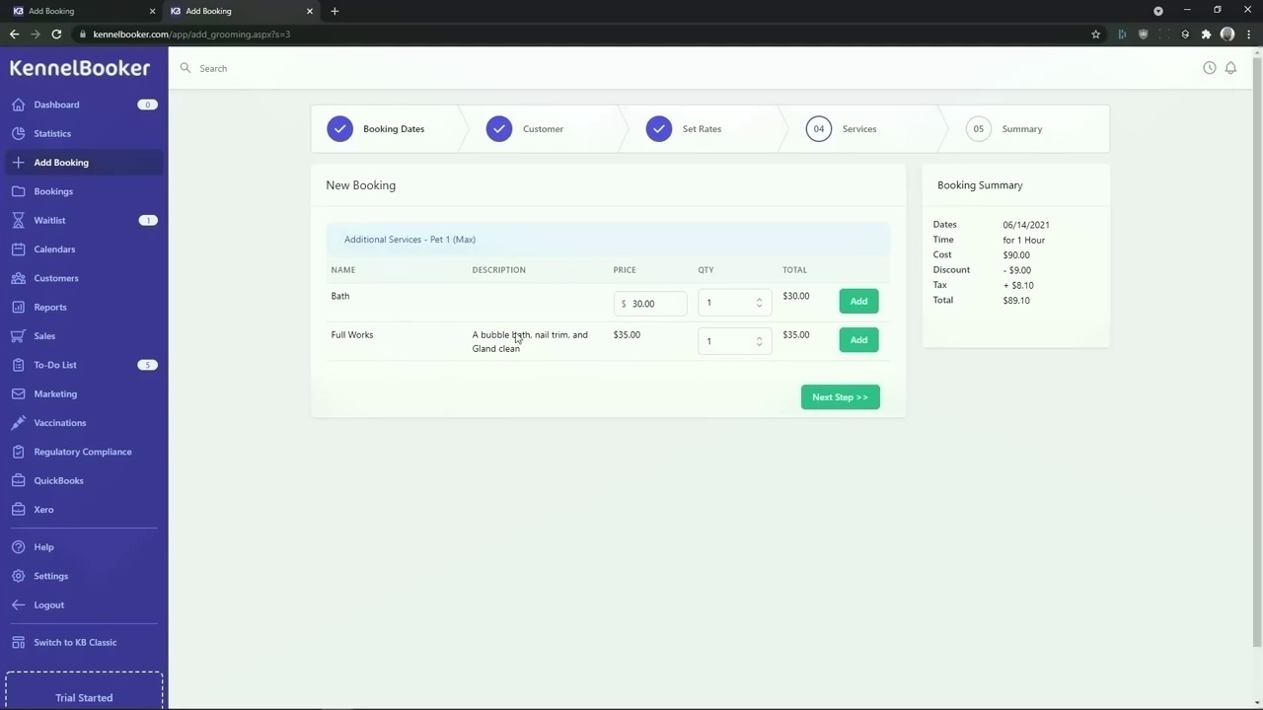
Add the Full Works extra to Max's grooming and create the $127.60 booking
left_click(859, 340)
left_click(855, 399)
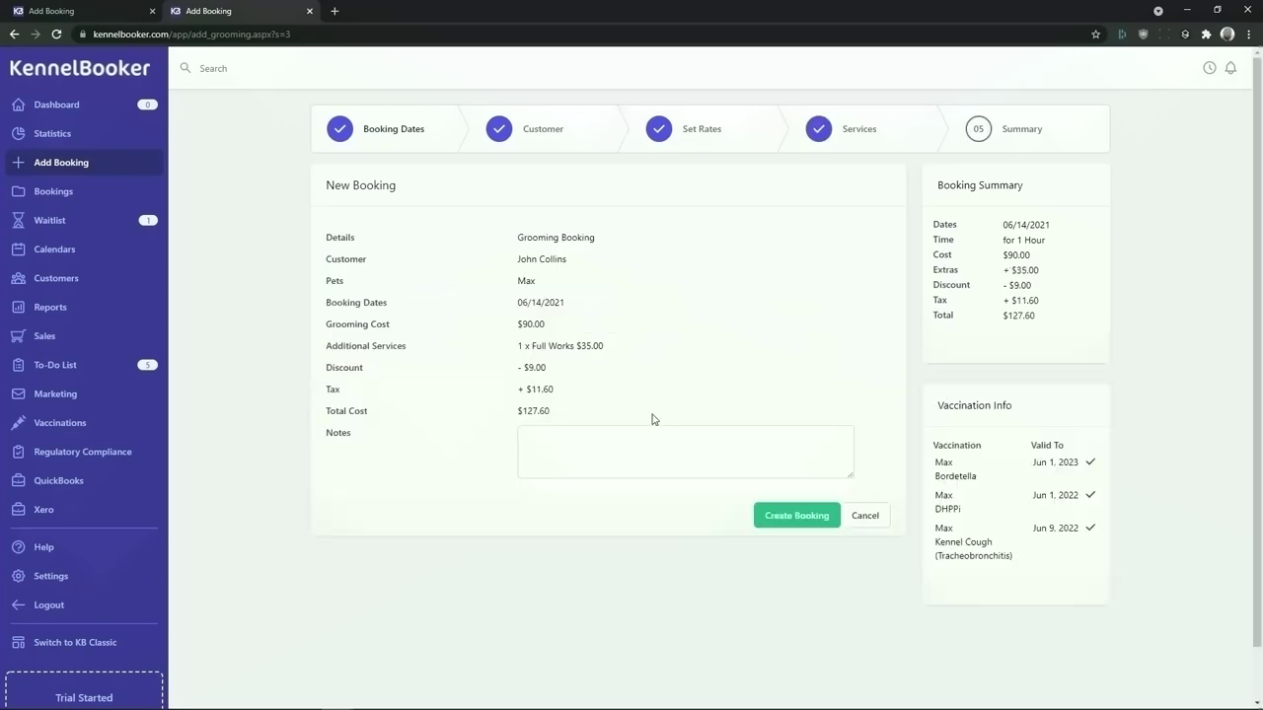
left_click(779, 516)
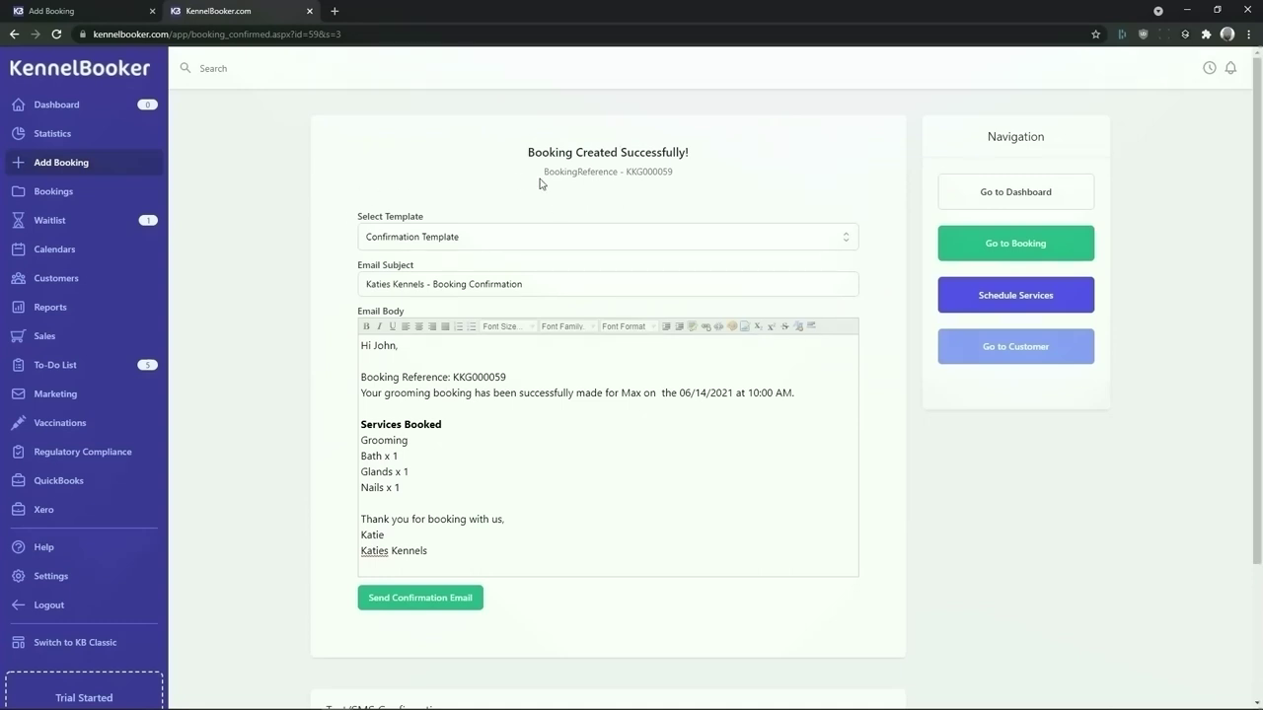
Send the grooming confirmation email for the 06/14/2021 10:00 AM appointment
double_click(382, 443)
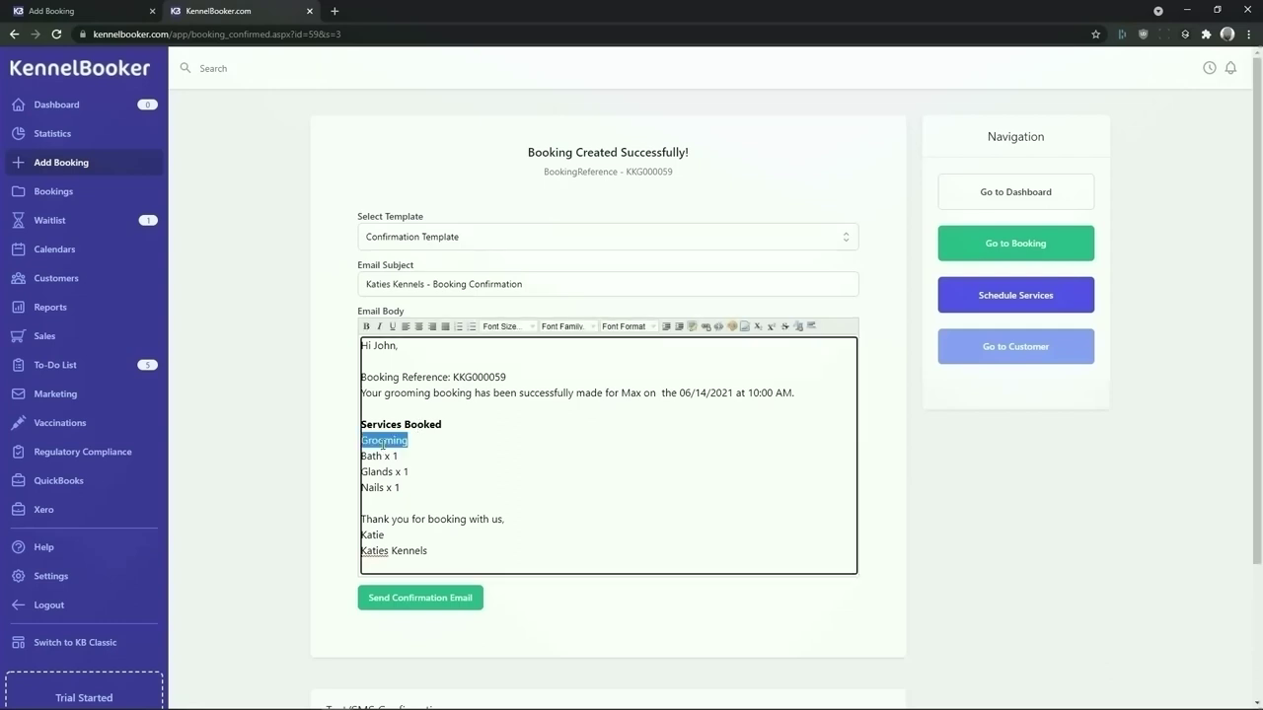
left_click(421, 601)
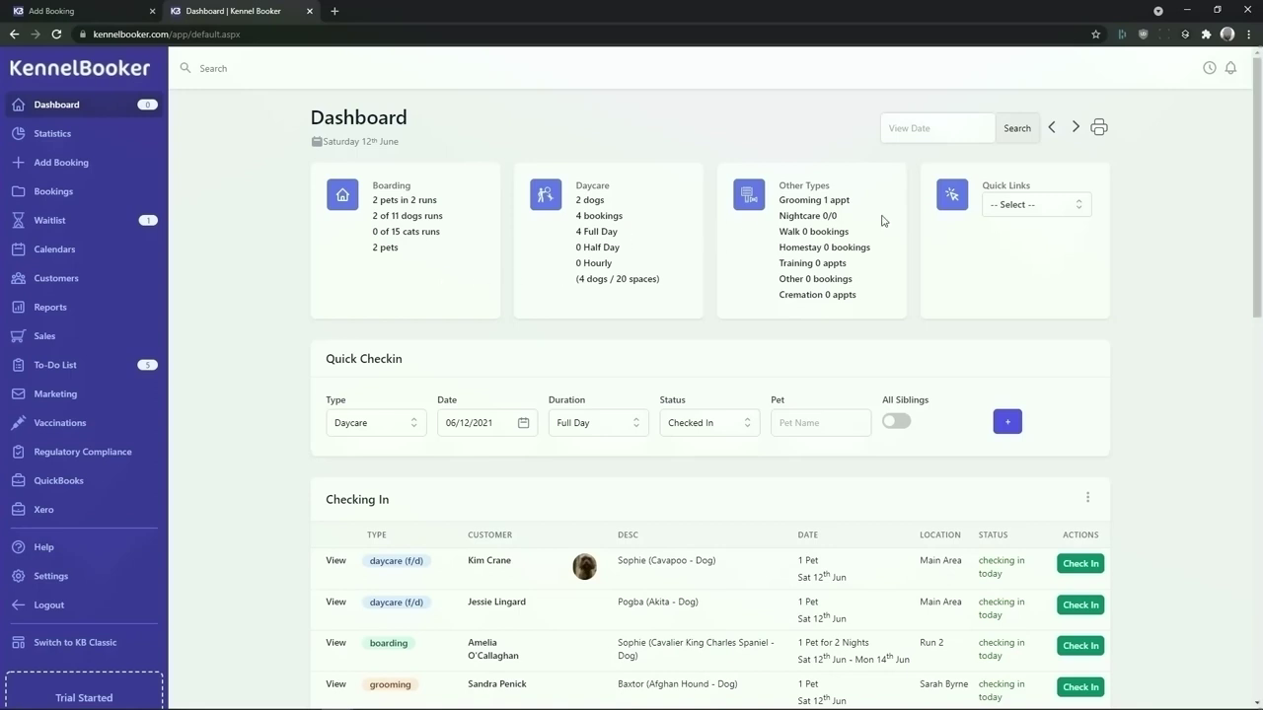
scroll(881, 237, "down", 3)
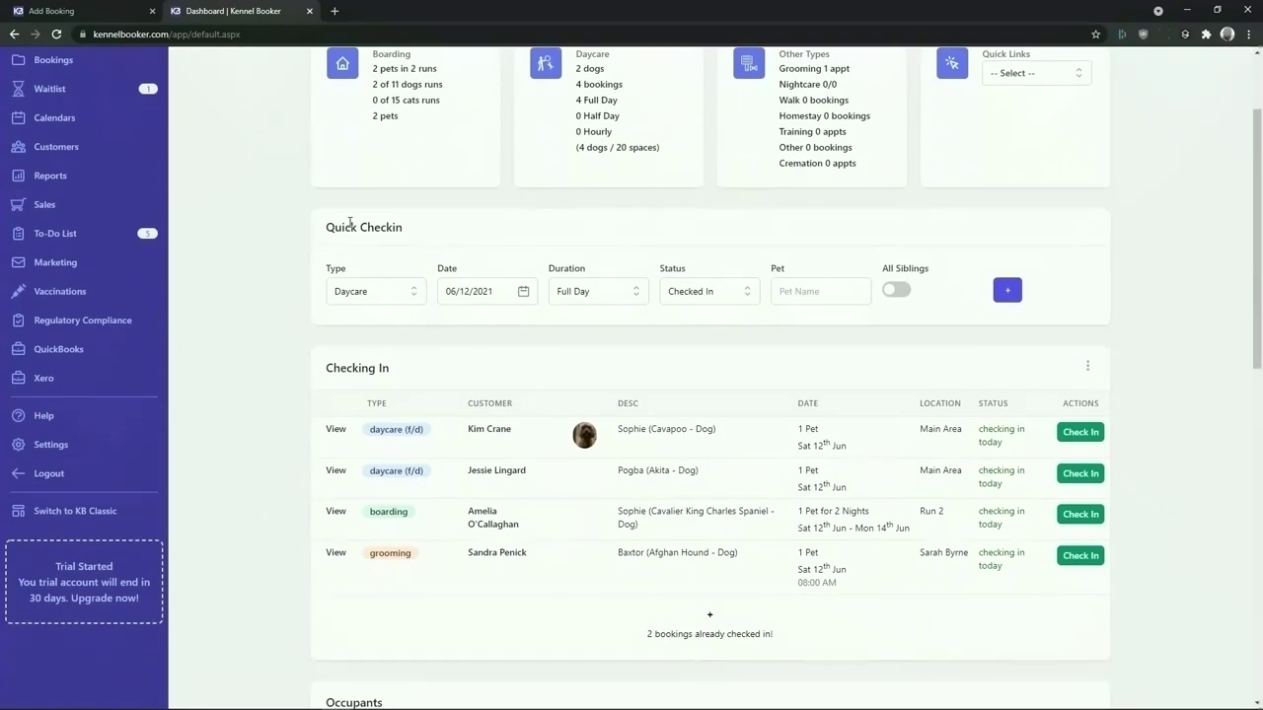
left_click_drag(328, 225, 408, 233)
left_click(460, 240)
scroll(418, 259, "down", 4)
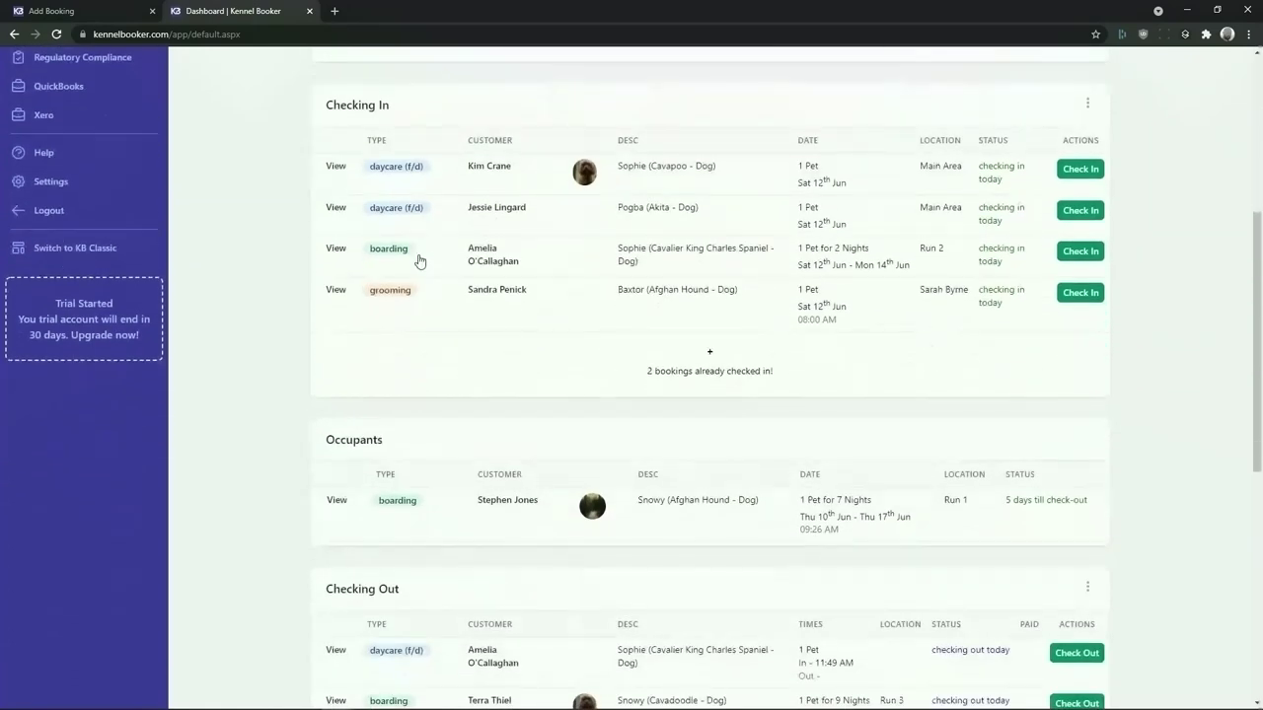
scroll(286, 202, "down", 1)
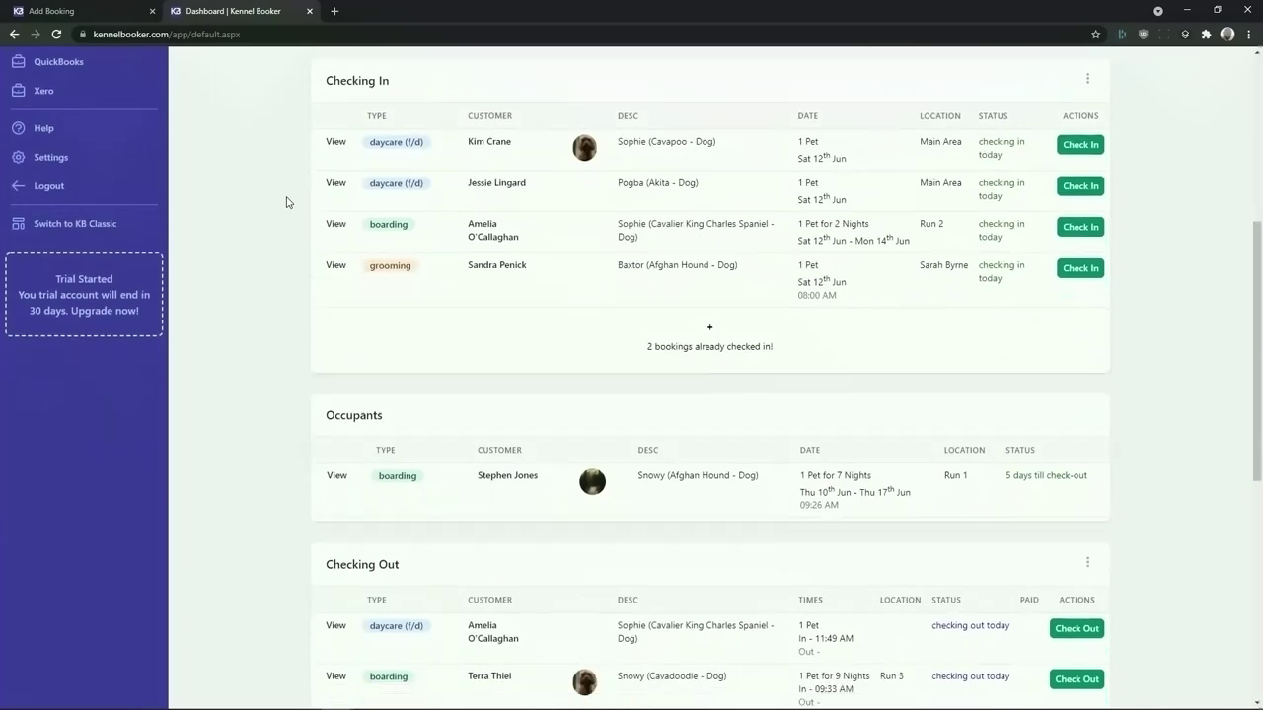
scroll(286, 202, "up", 1)
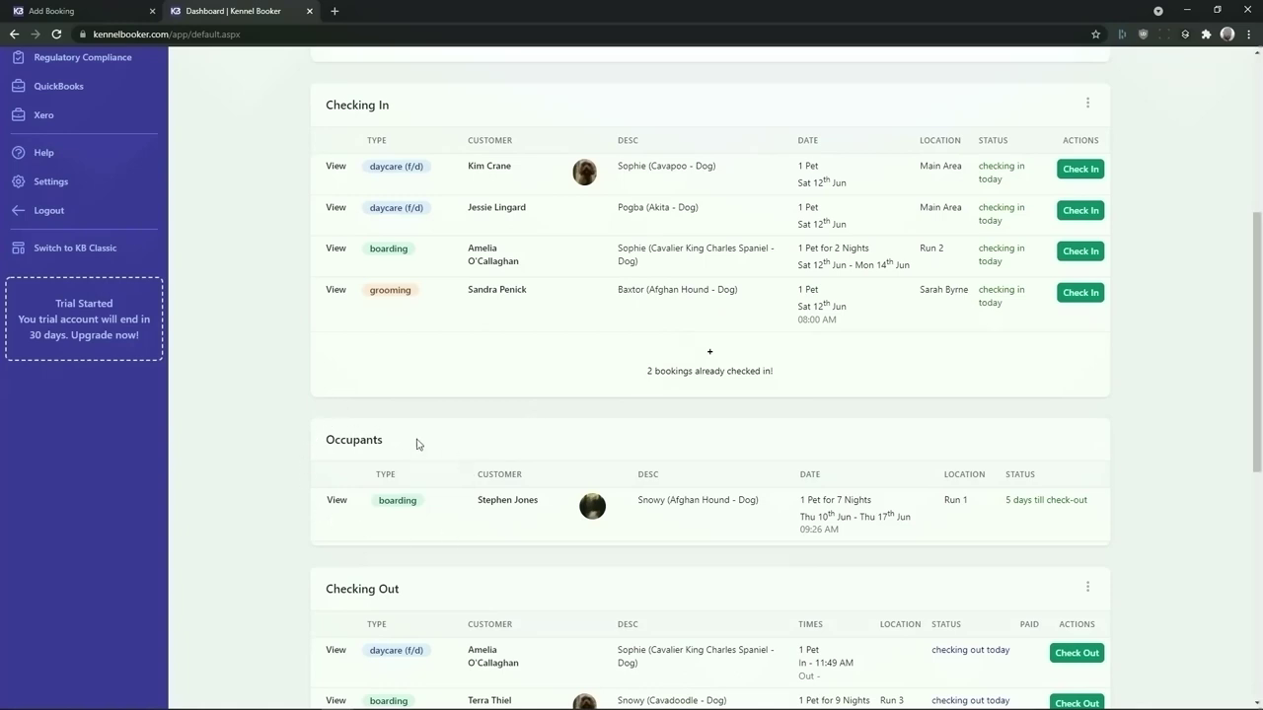
scroll(419, 444, "down", 2)
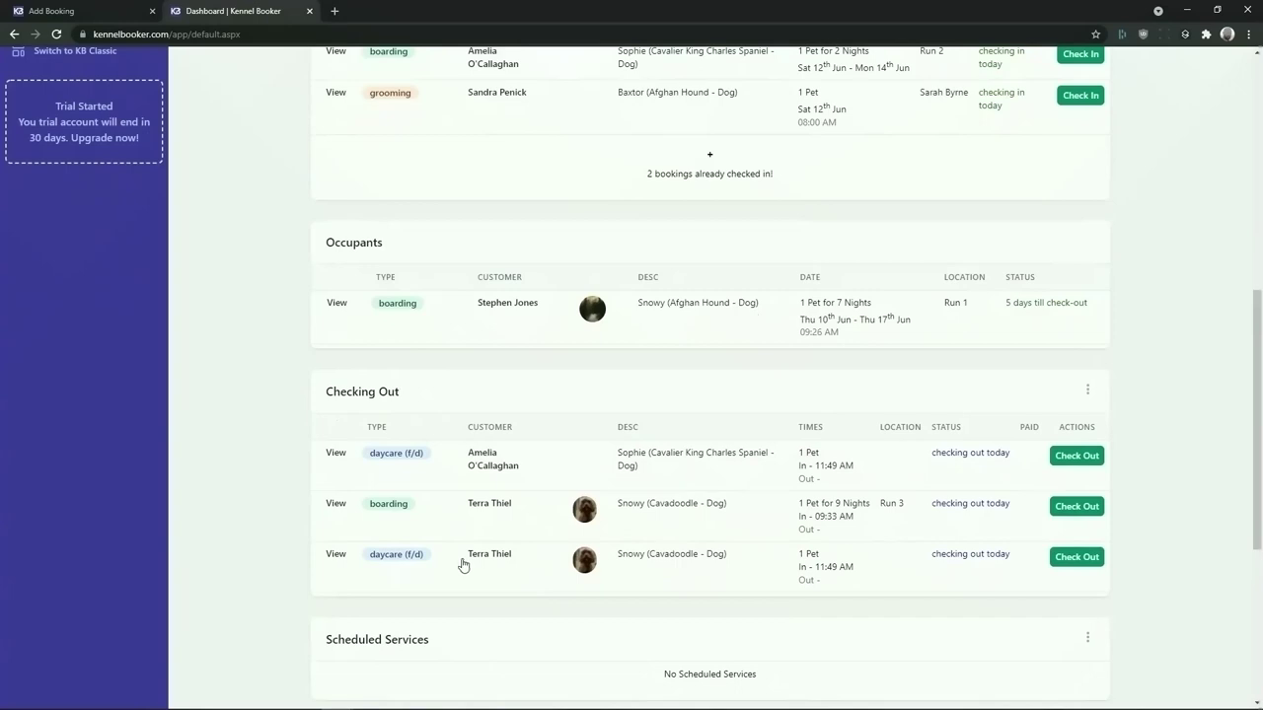
scroll(473, 564, "down", 4)
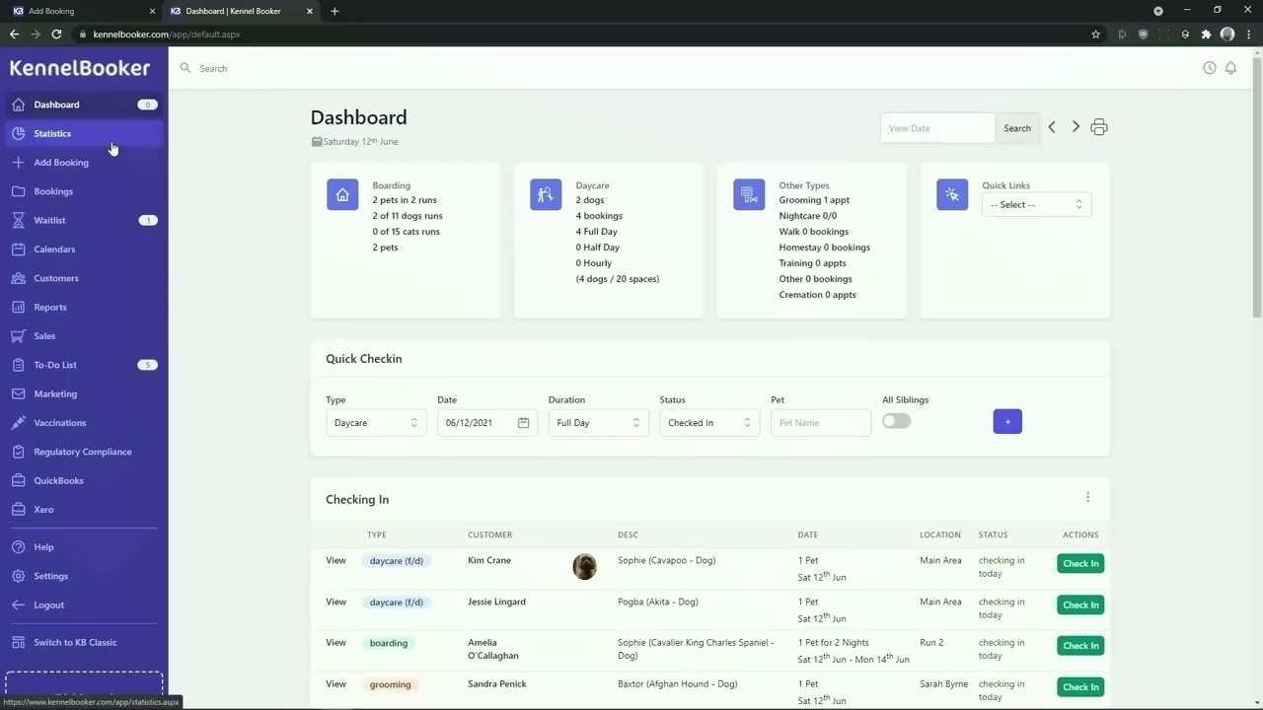
Open Statistics showing 551.28% occupancy and scroll to the June 2021 booking calendar
left_click(113, 148)
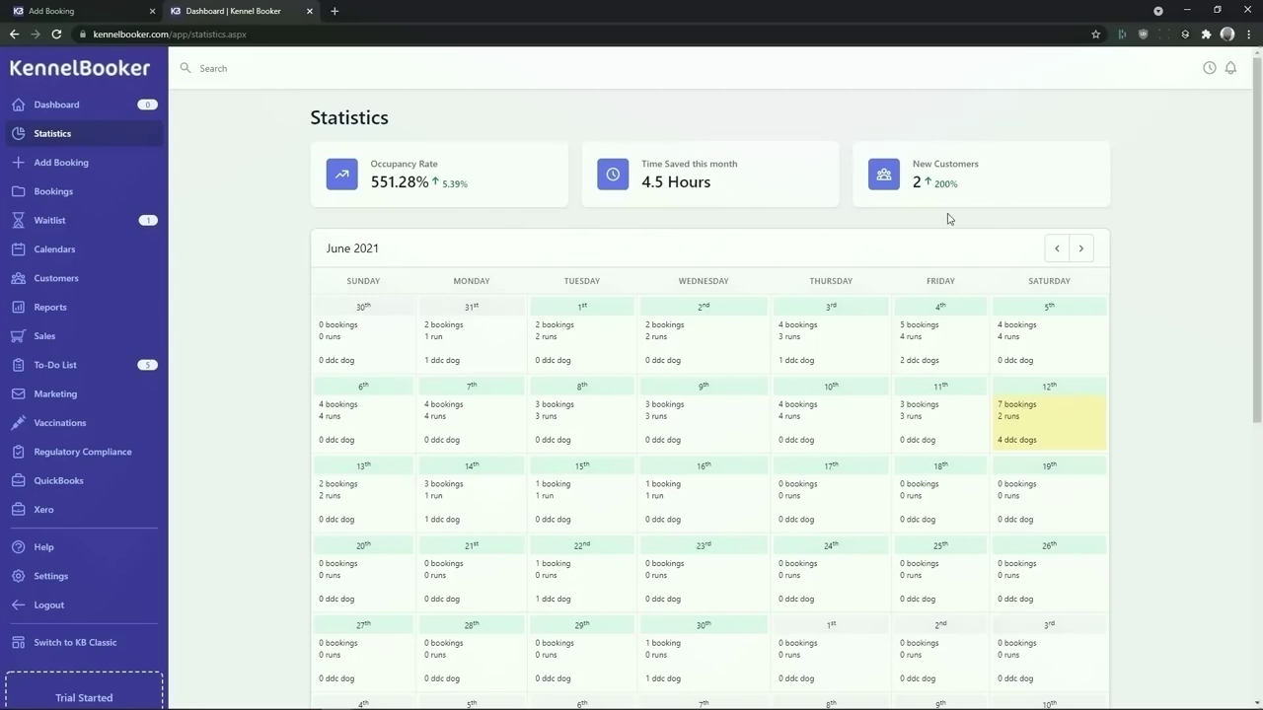
scroll(947, 218, "down", 2)
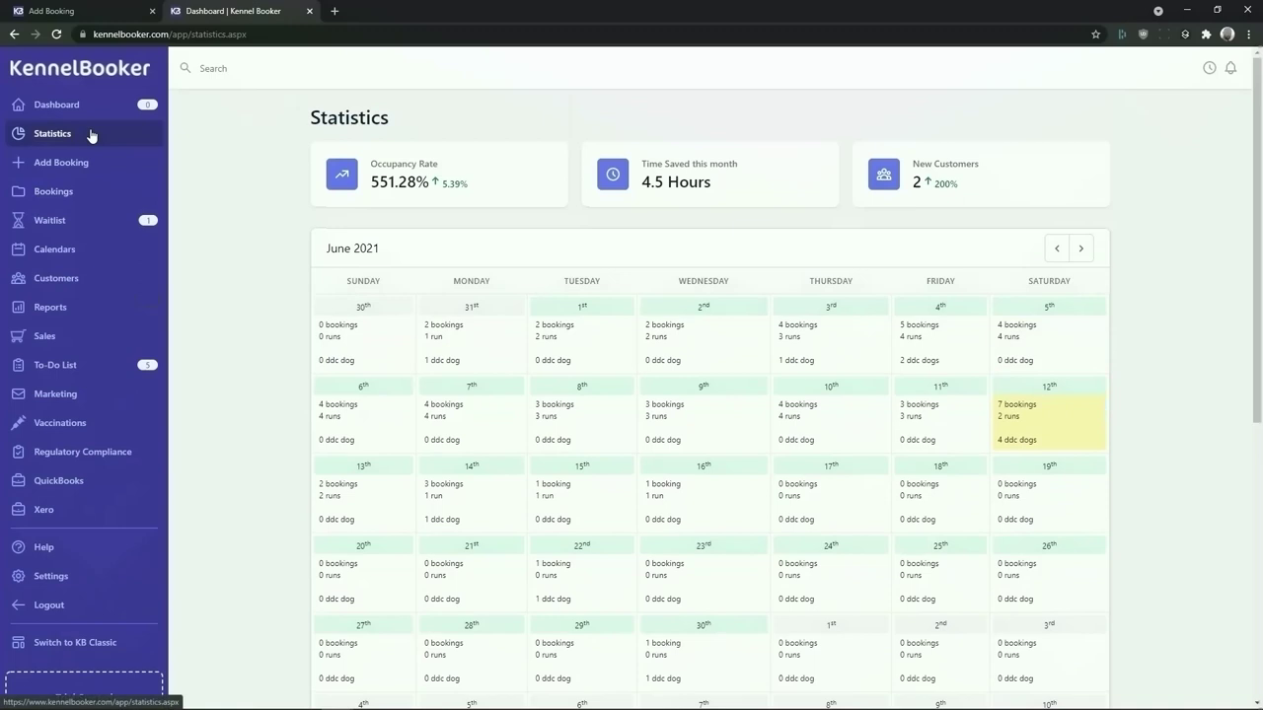
Open the Bookings list with the Sat 12–Mon 14 Jun boarding booking and check the Status filters
left_click(84, 202)
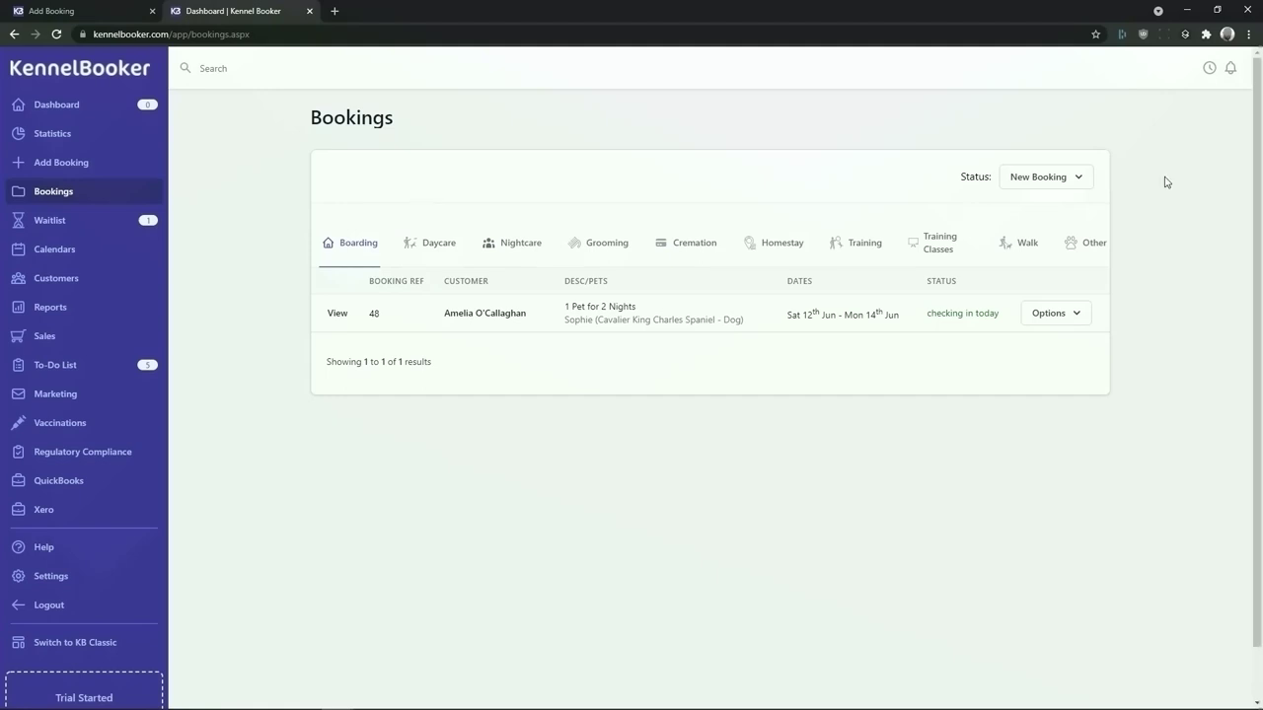
left_click(1064, 179)
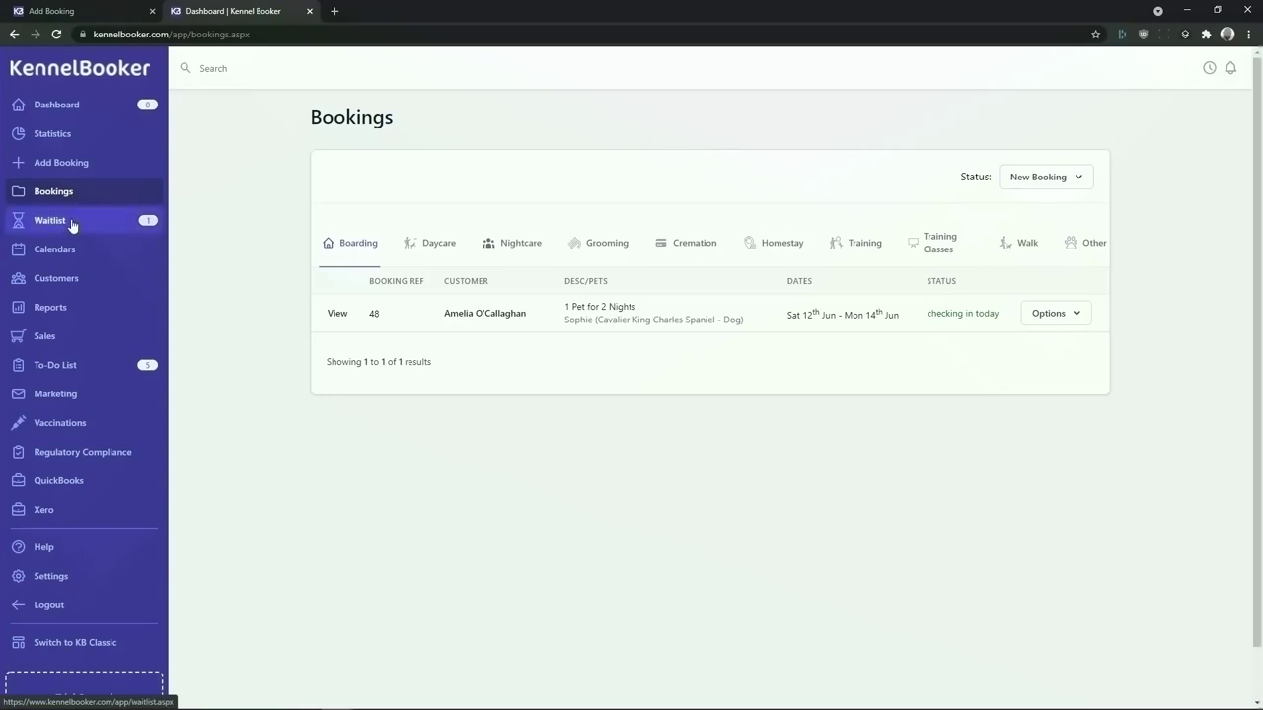
Open the Waitlist with the 11th–18th Jun boarding entry and view its Options menu
left_click(71, 225)
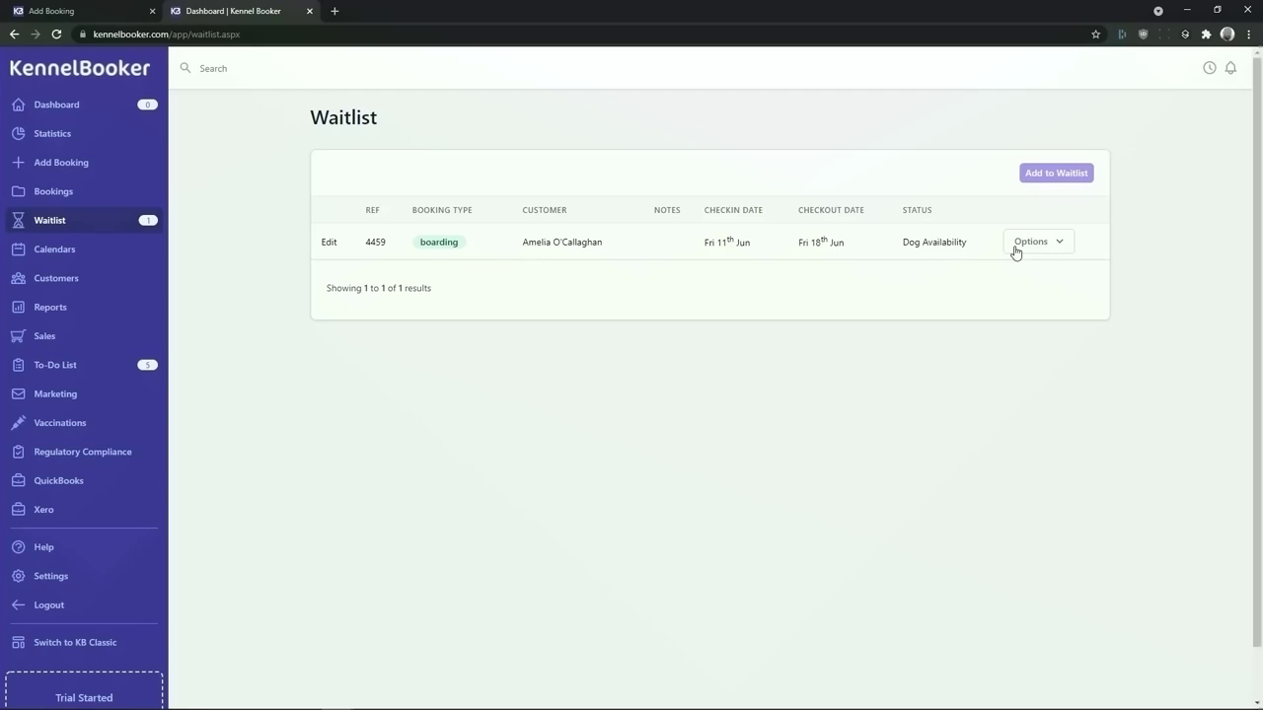
left_click(1065, 245)
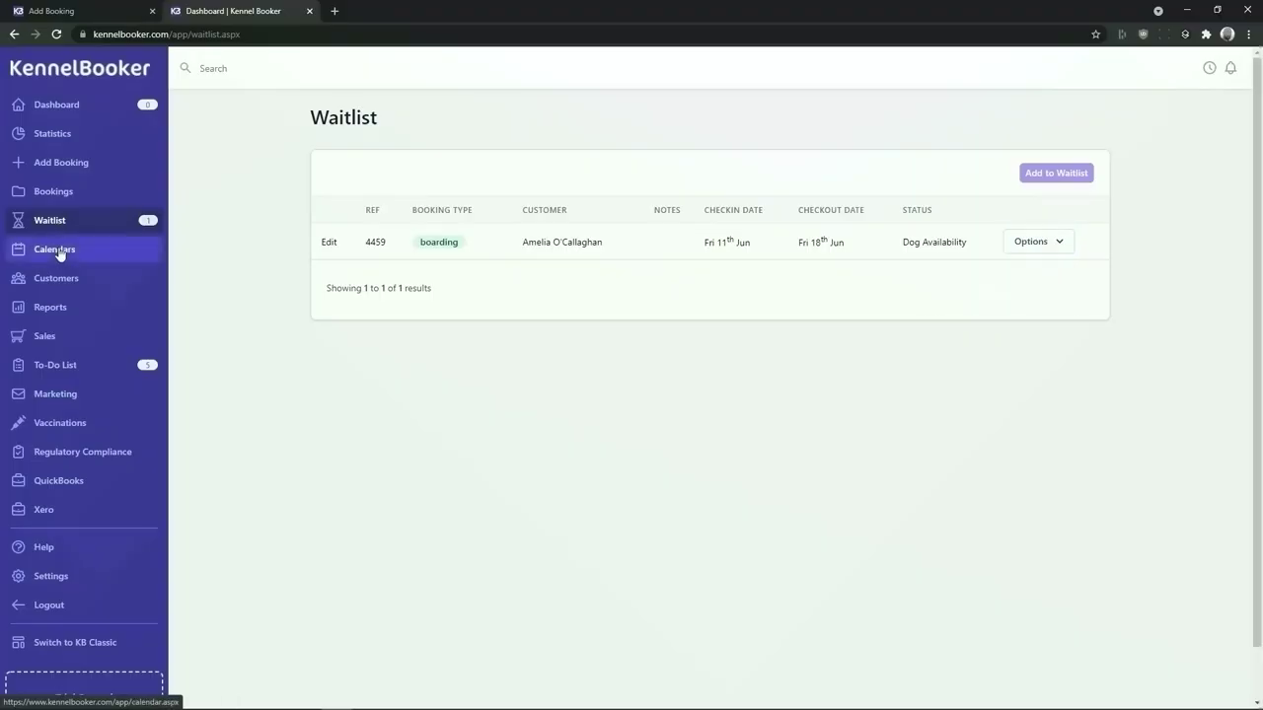
Browse the Boarding, Grooming and Daycare calendars, then open the Customers list
left_click(59, 253)
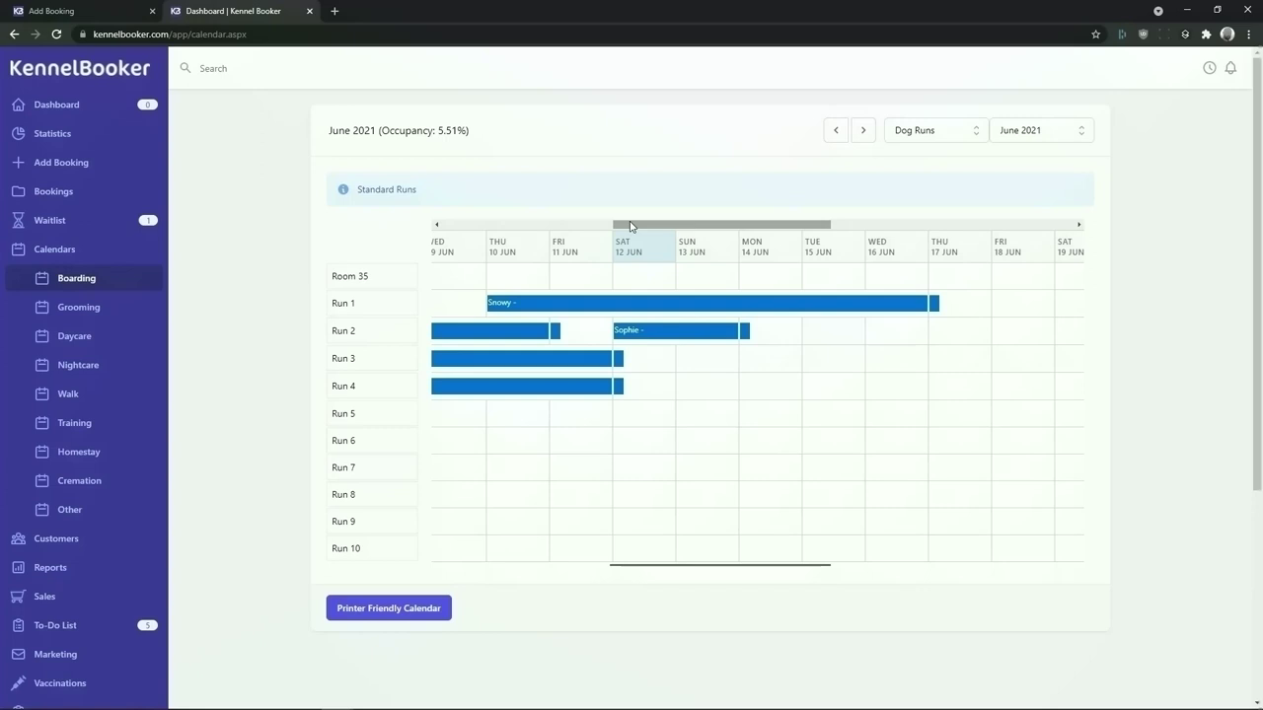
left_click_drag(630, 226, 454, 217)
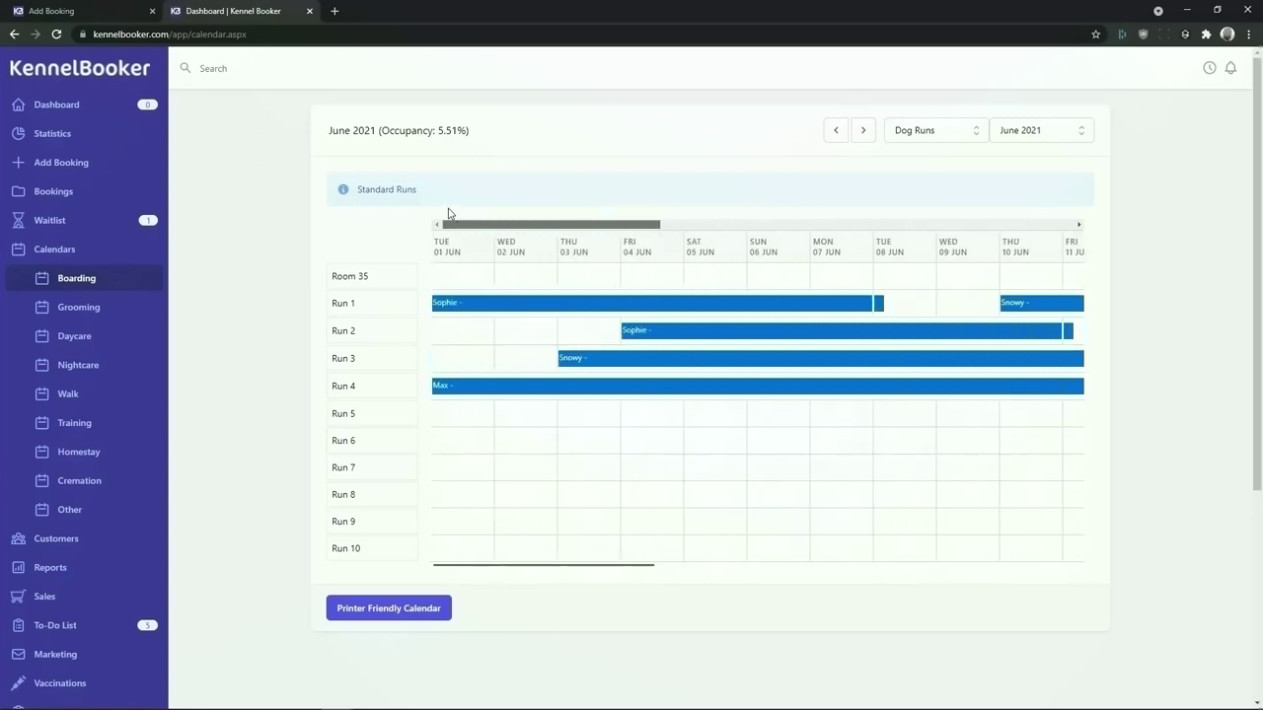
left_click(79, 307)
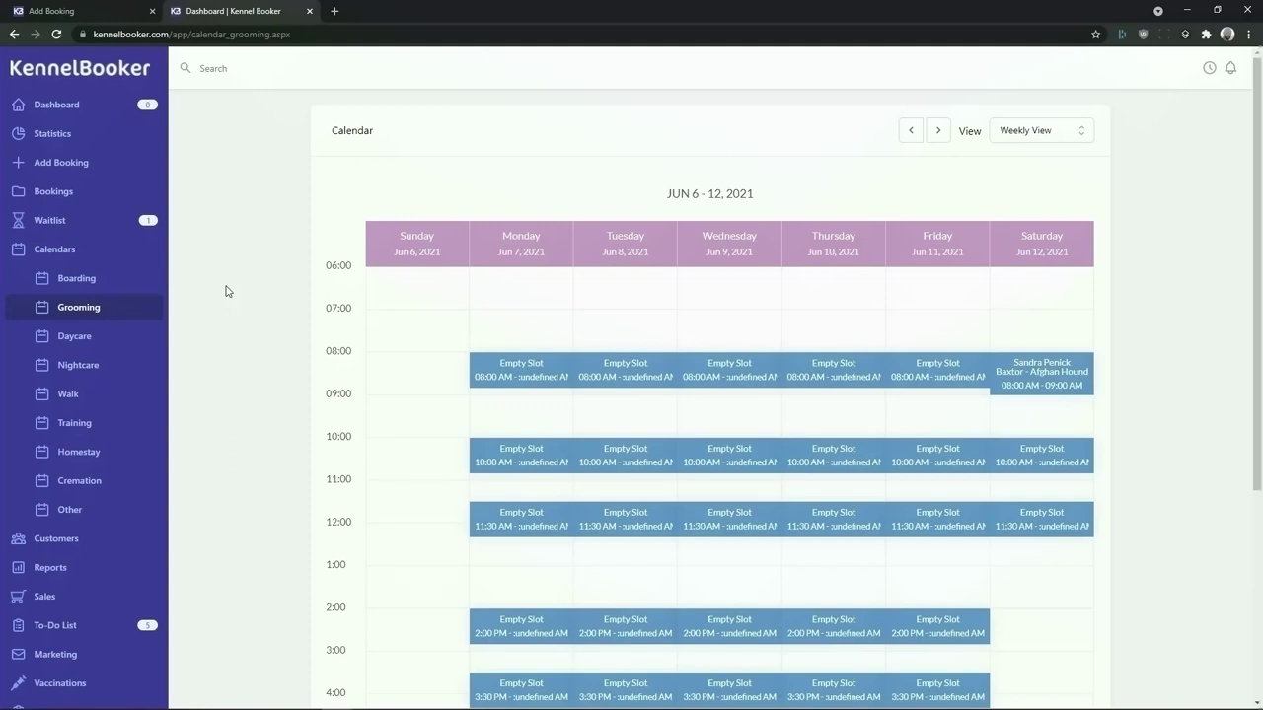
left_click(79, 337)
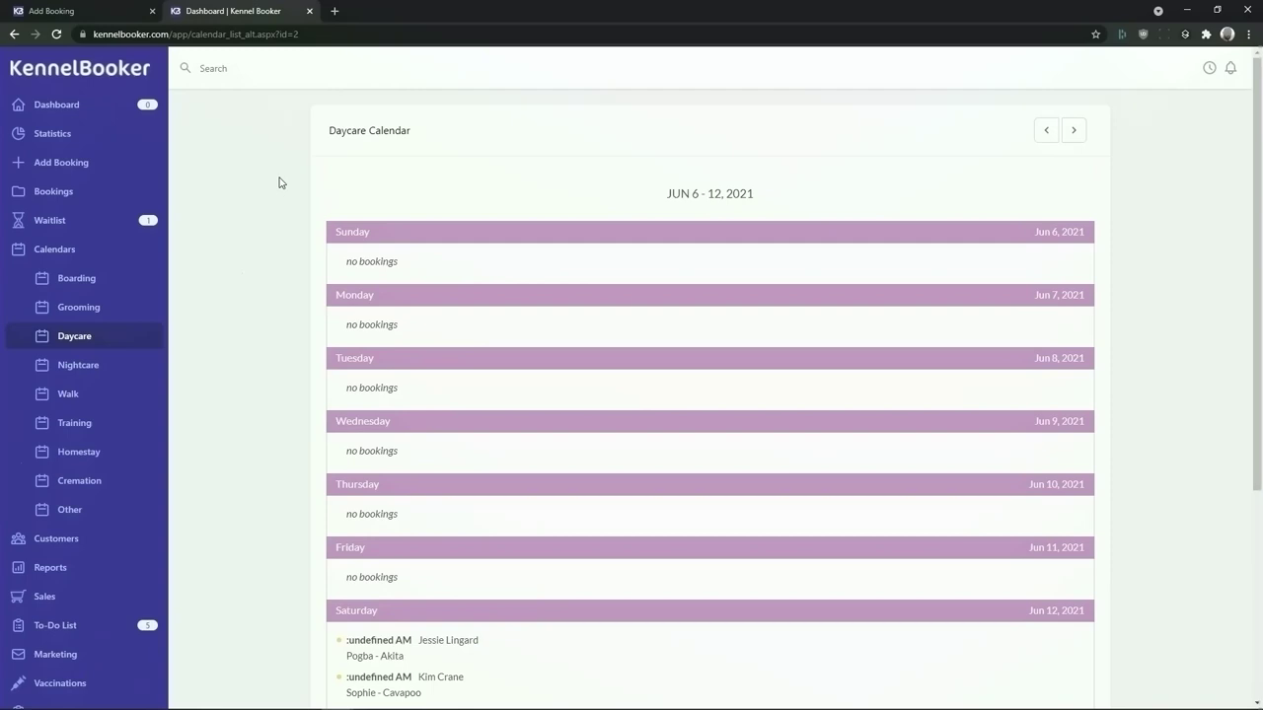
scroll(279, 183, "down", 1)
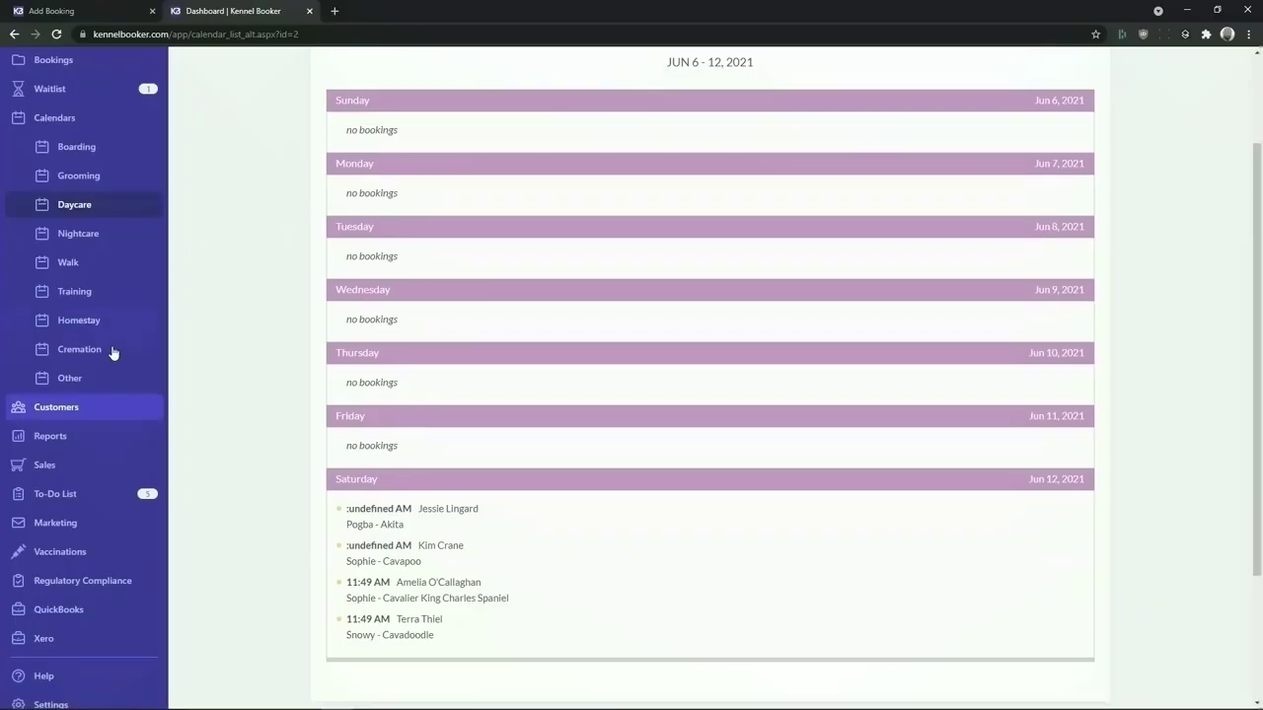
left_click(97, 412)
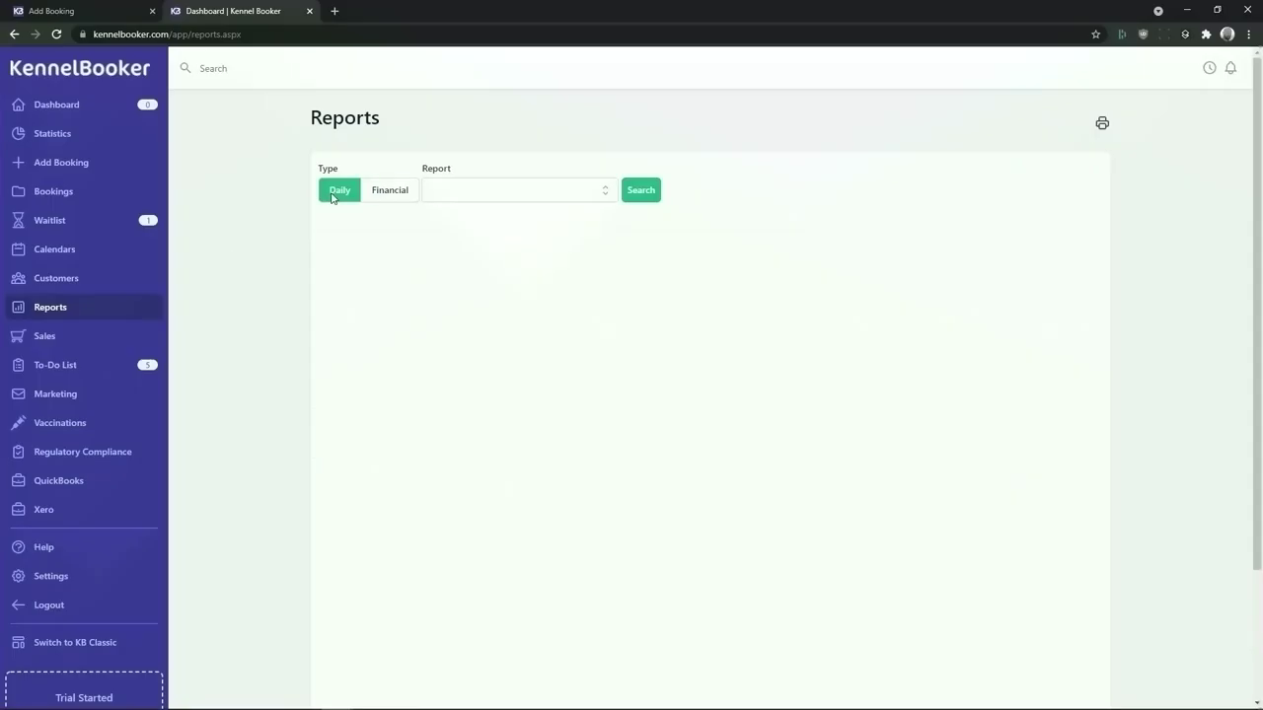
Browse the Daily report options, from check-in and occupancy down to feeding and medication reports
left_click(389, 200)
left_click(549, 193)
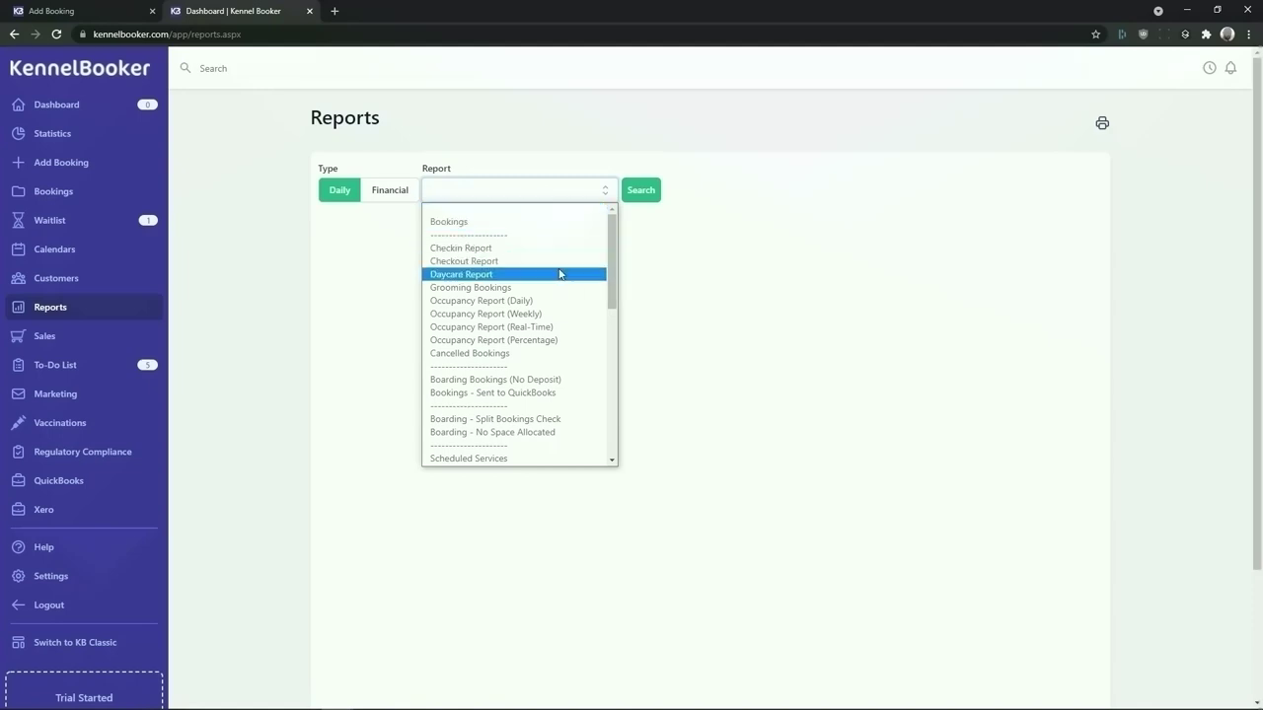
scroll(544, 310, "down", 3)
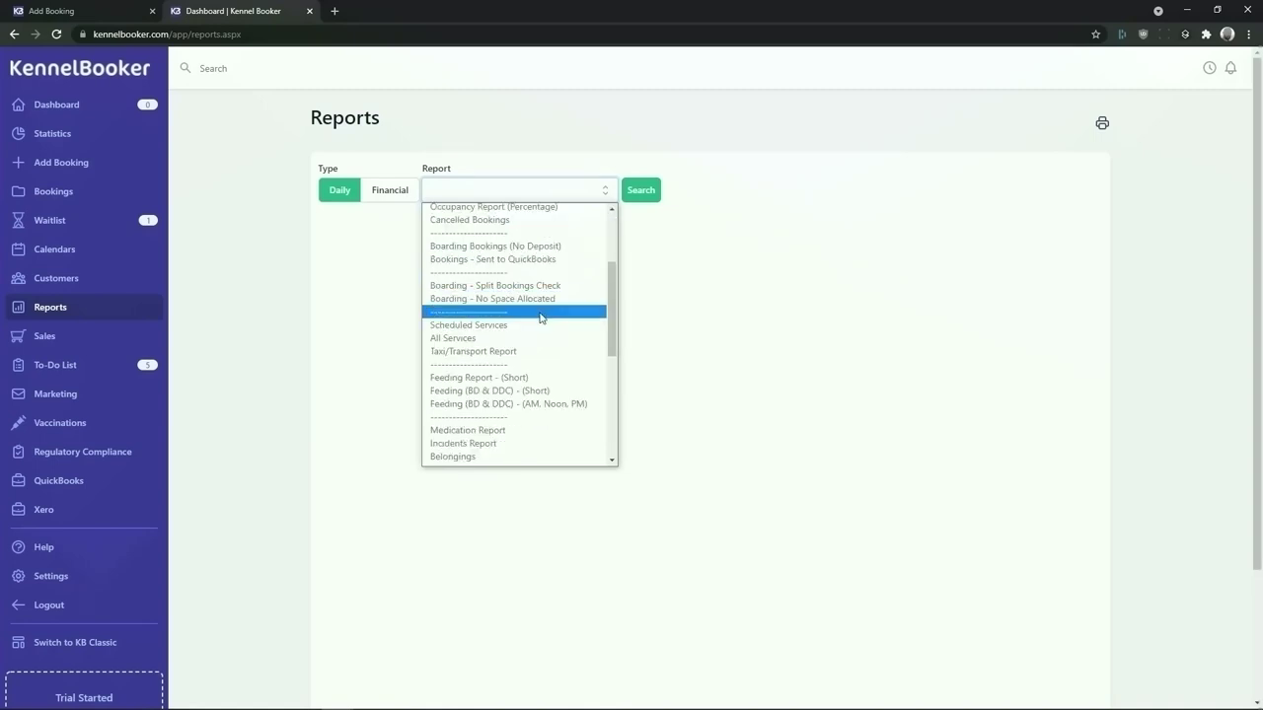
scroll(520, 330, "down", 5)
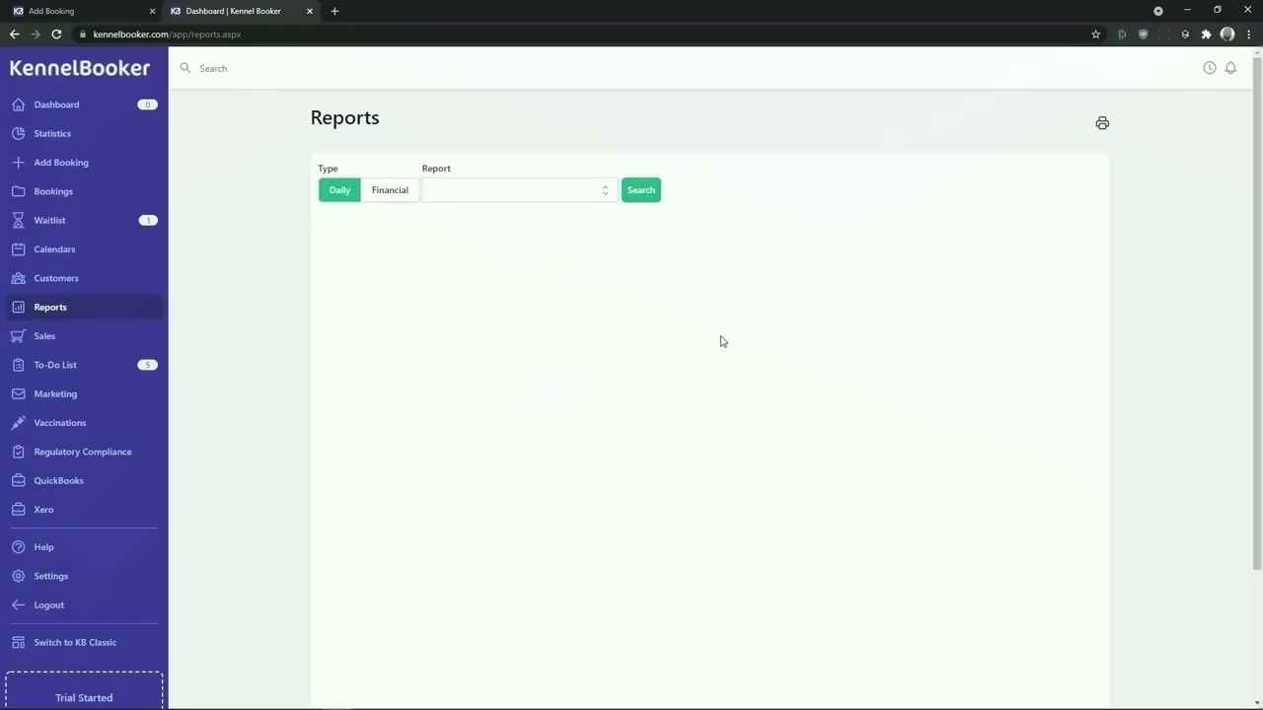
Browse the Financial report list without choosing one, then go to the Sales page
left_click(610, 189)
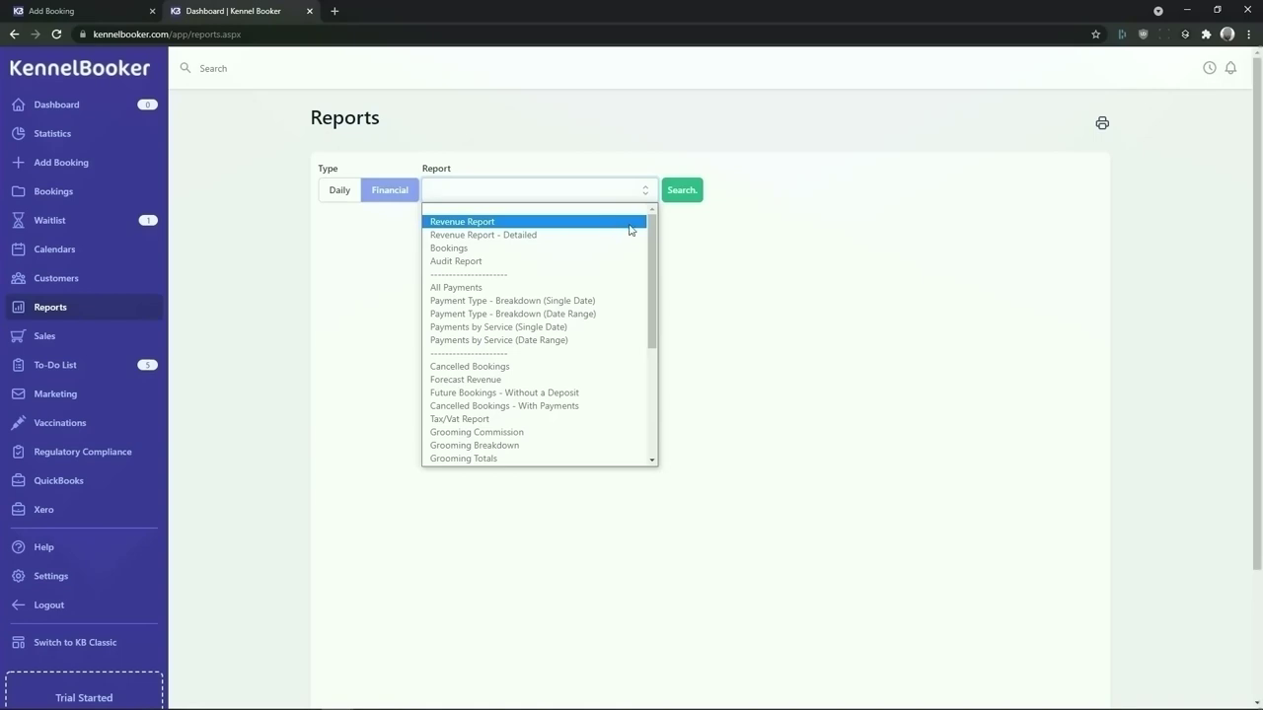
left_click(775, 239)
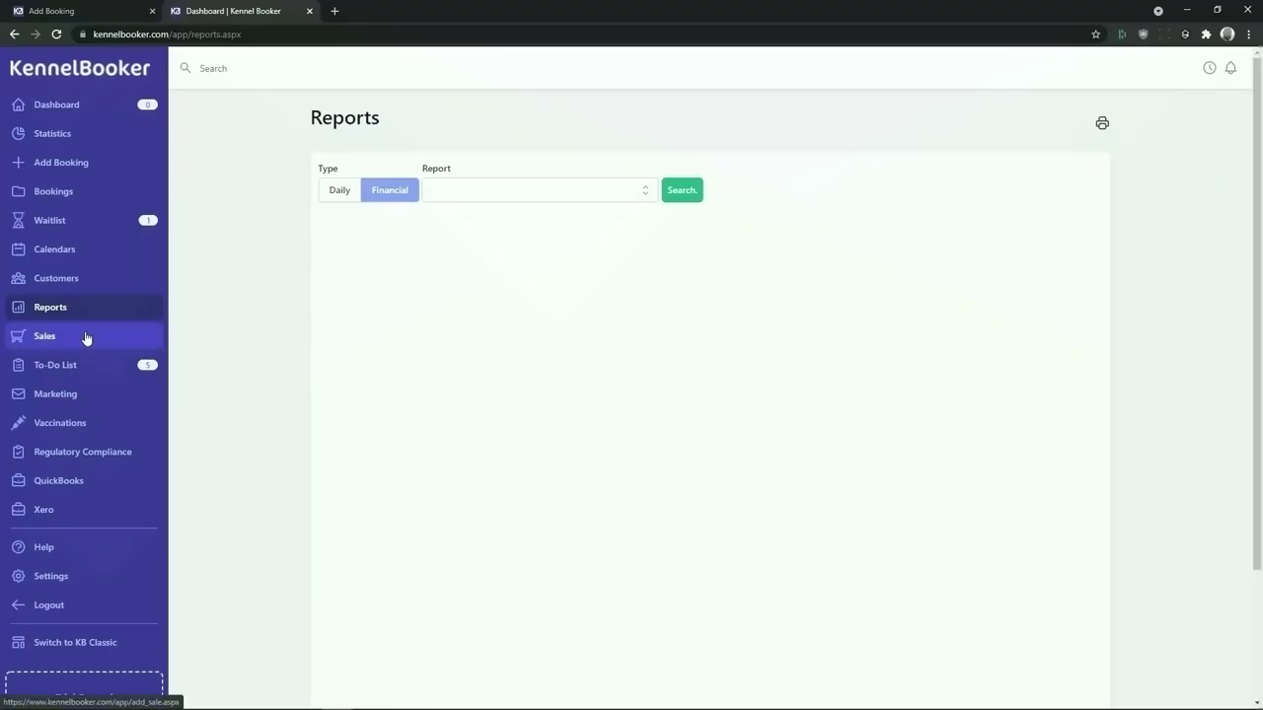
left_click(85, 338)
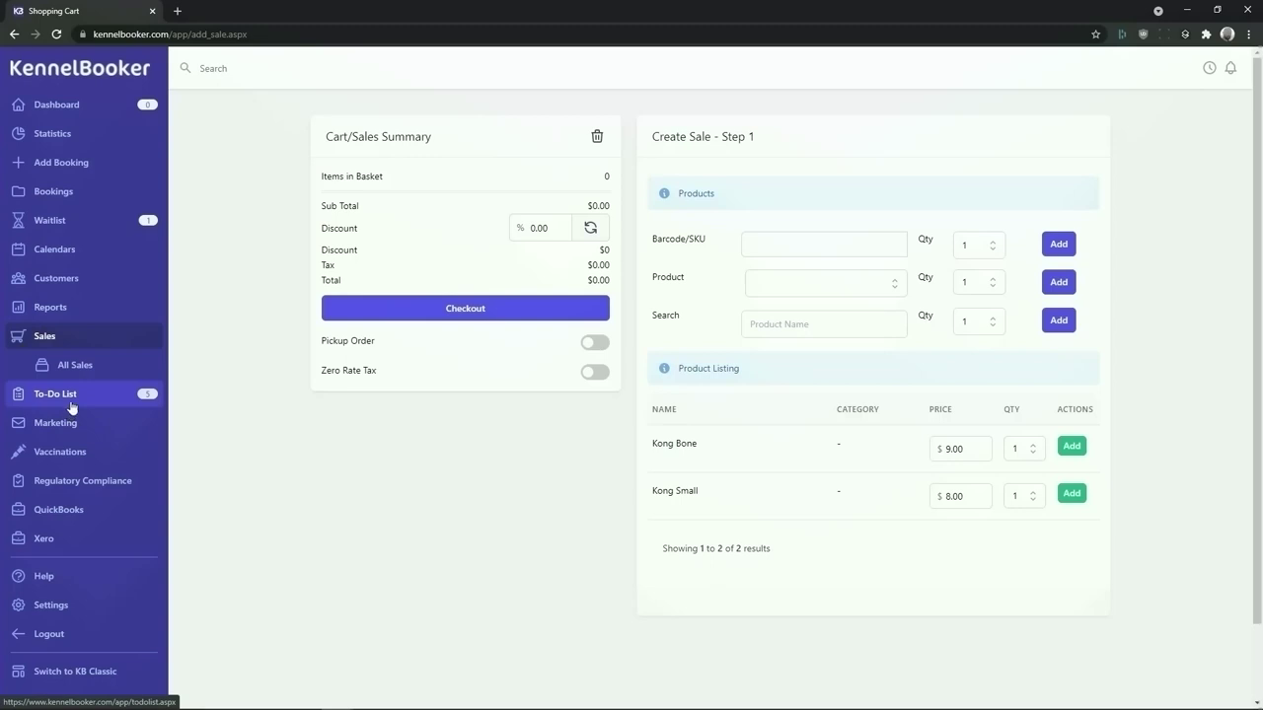
Open the To-Do List of five one-hour Sanitize Crates tasks for Mon 7th–Fri 11th Jun
left_click(72, 400)
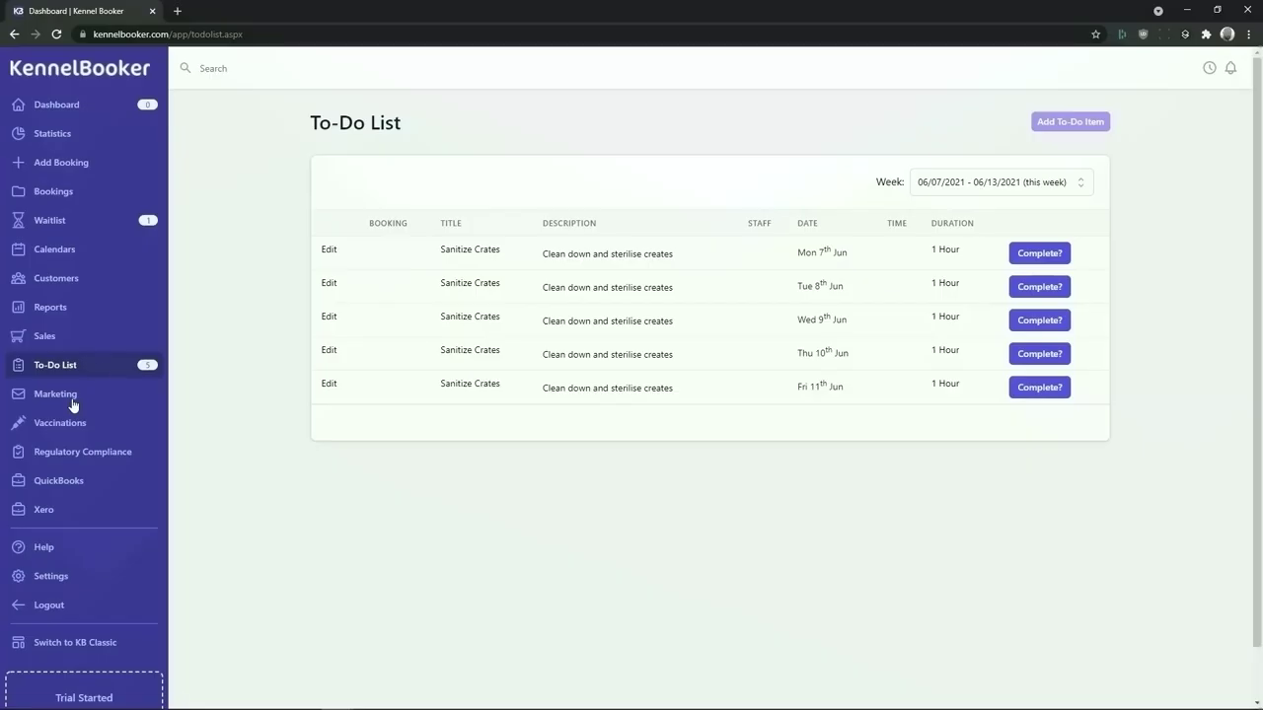
Open the Marketing page from the sidebar
left_click(69, 400)
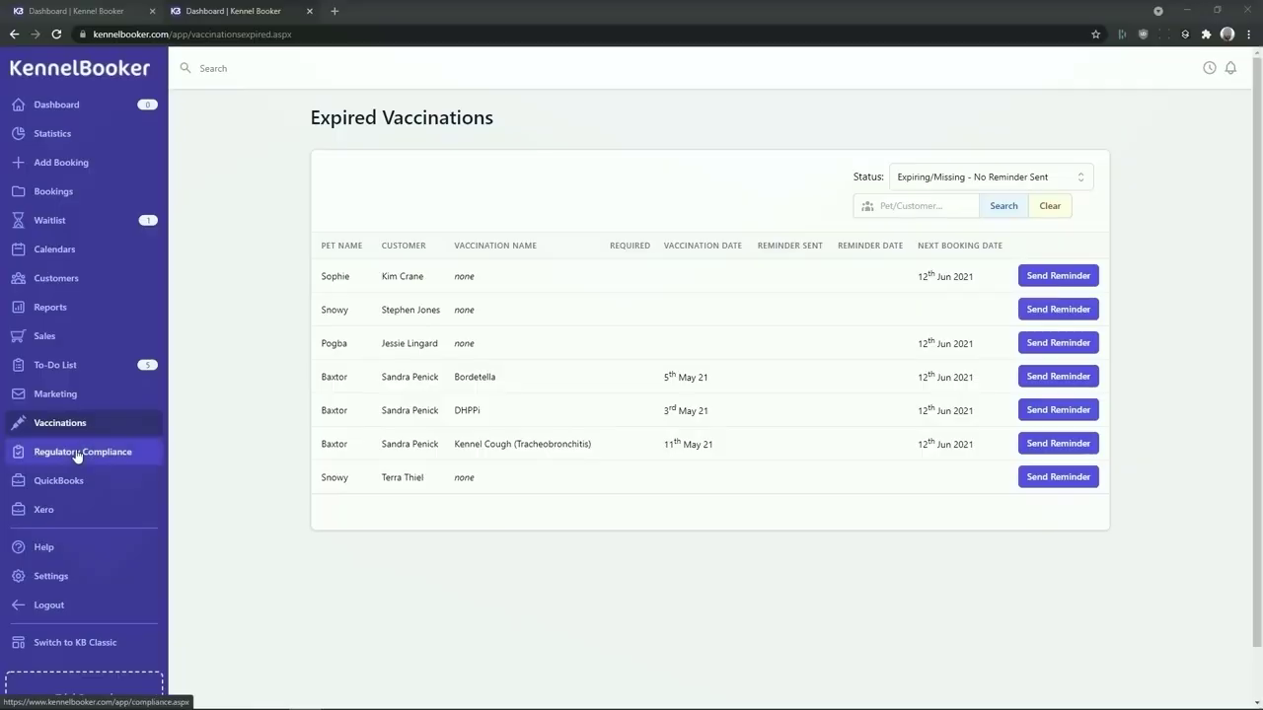
Open Regulatory Compliance to review vaccination, insurance, emergency-details and waiver status for Sat 12th Jun's nine bookings
left_click(77, 453)
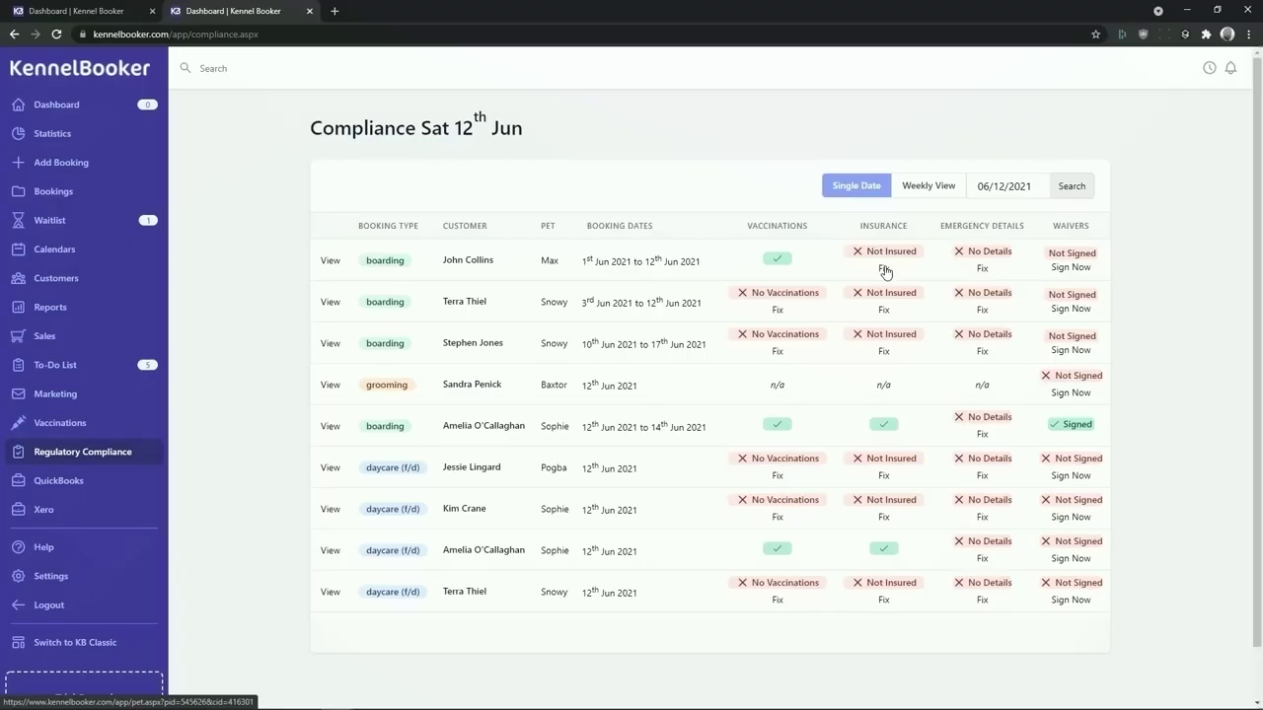
View the QuickBooks integration page, then open Settings showing 30 trial days left and Kennel Details
left_click(82, 490)
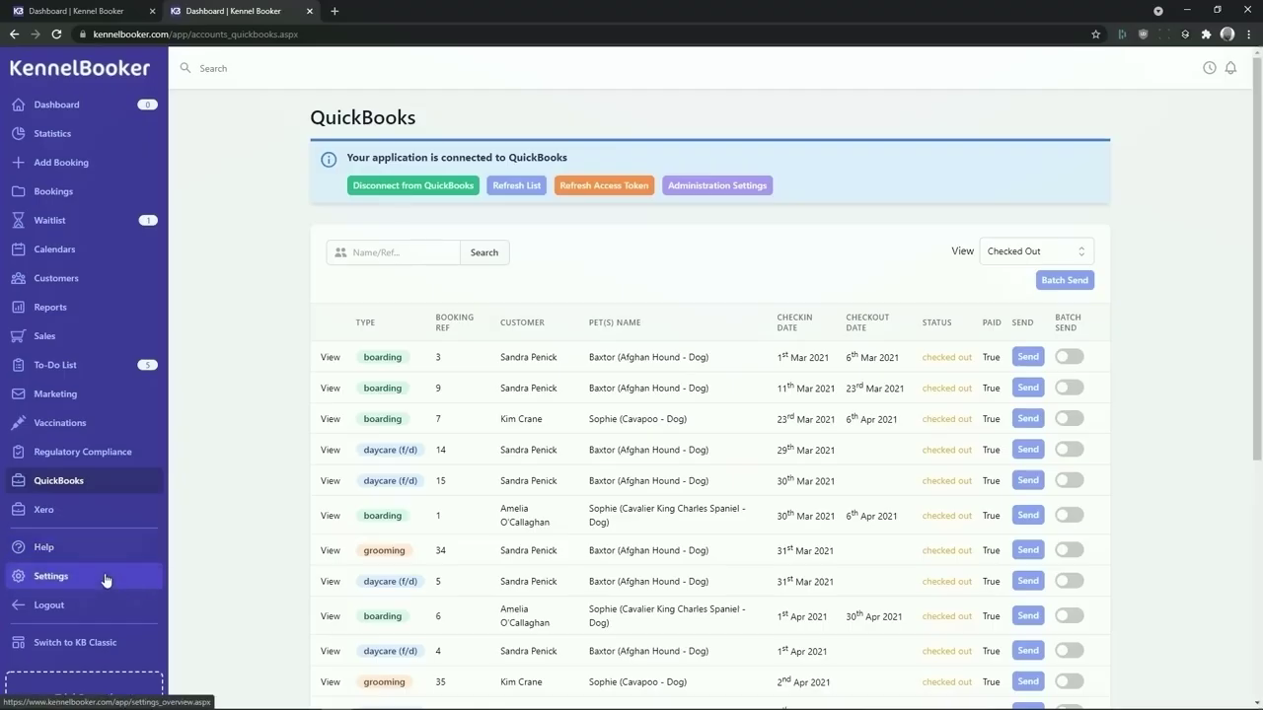
left_click(105, 577)
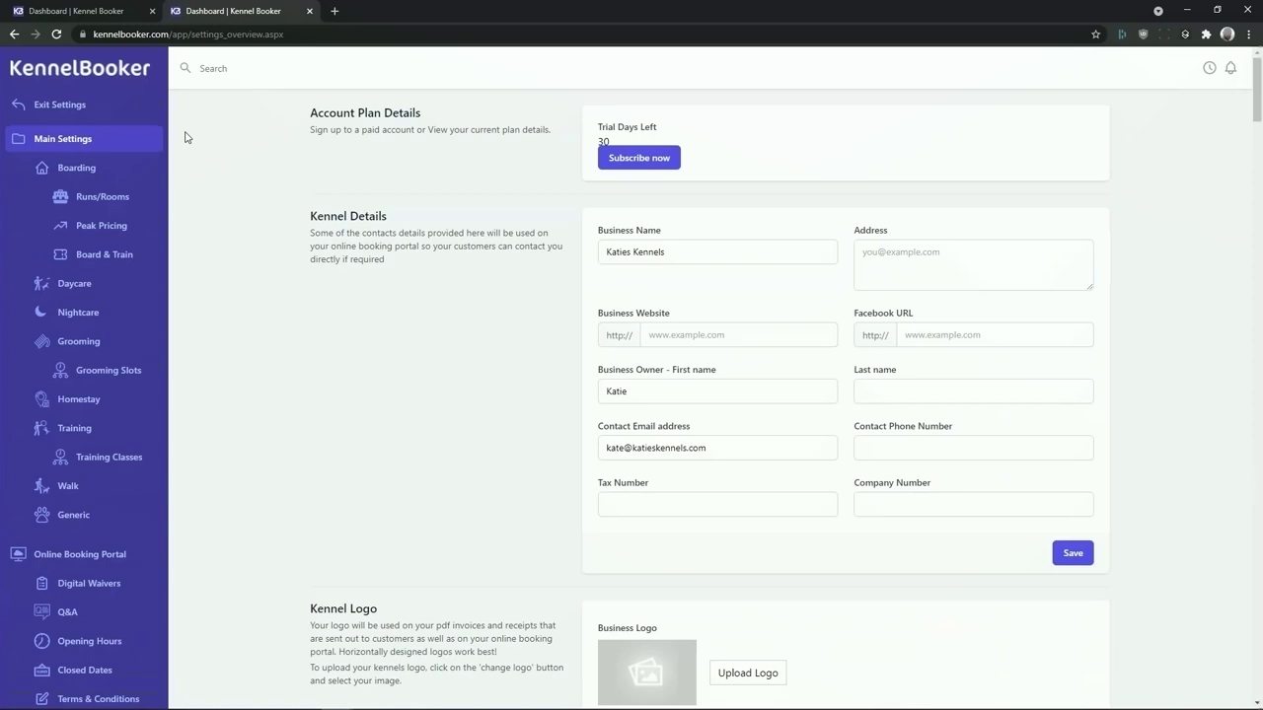